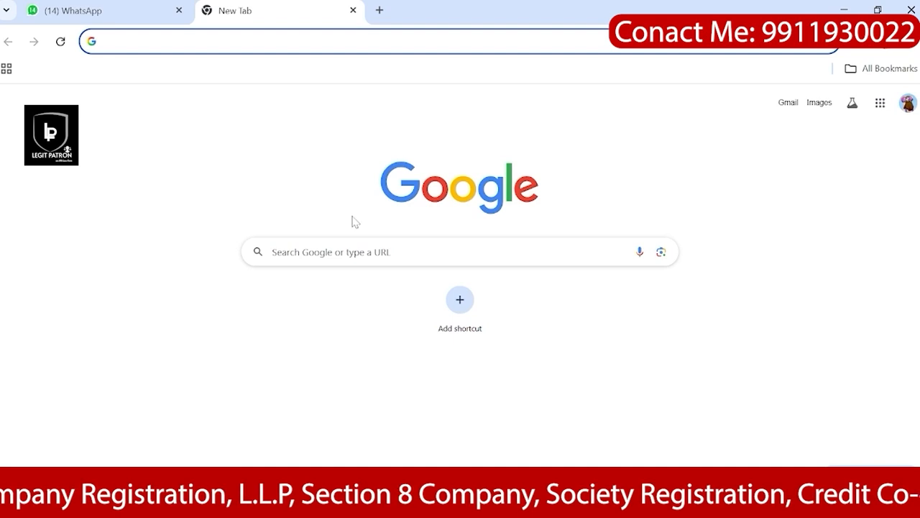
# Step: Load the IP India website by entering IPINDIA.GOV.IN in Chrome
pyautogui.click(331, 252)
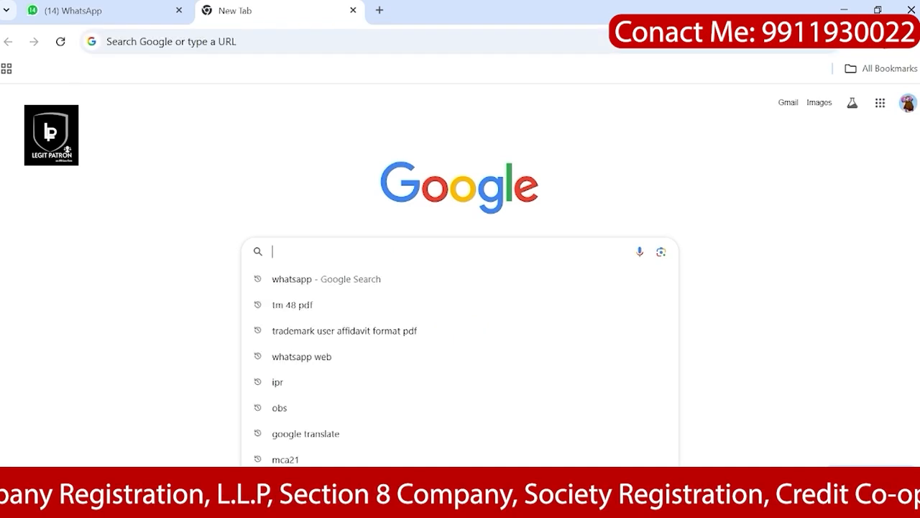
pyautogui.write('IP')
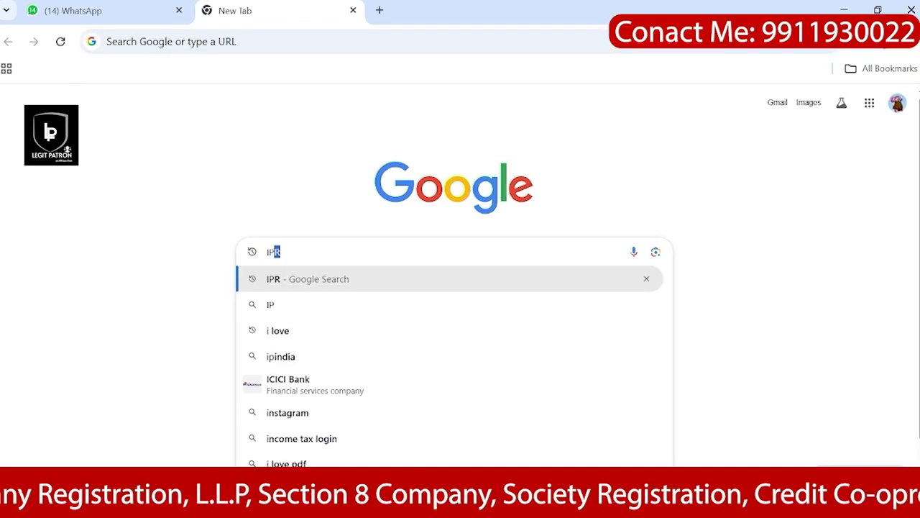
pyautogui.write('INDIA')
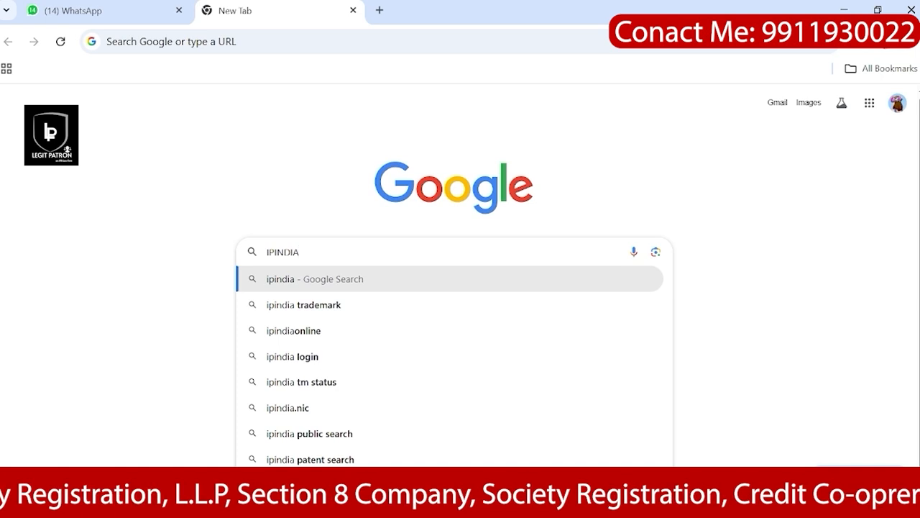
pyautogui.write('.GO')
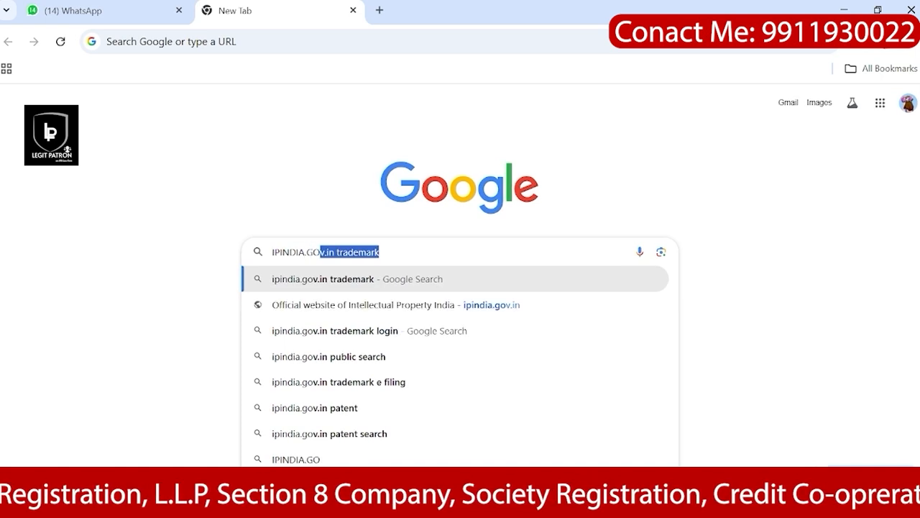
pyautogui.write('V.IN')
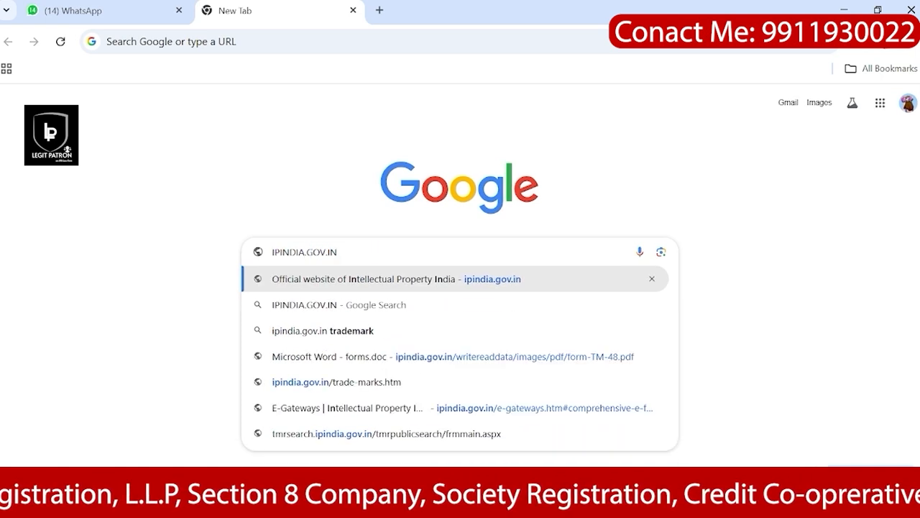
pyautogui.press('Return')
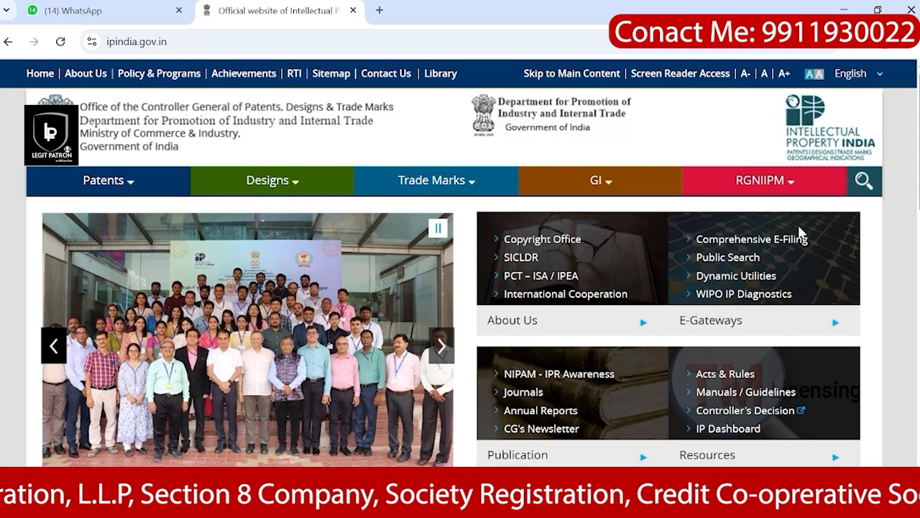
# Step: Open the eFilling Trade Mark portal from Comprehensive E-Filing, accepting the external-site prompt
pyautogui.click(779, 243)
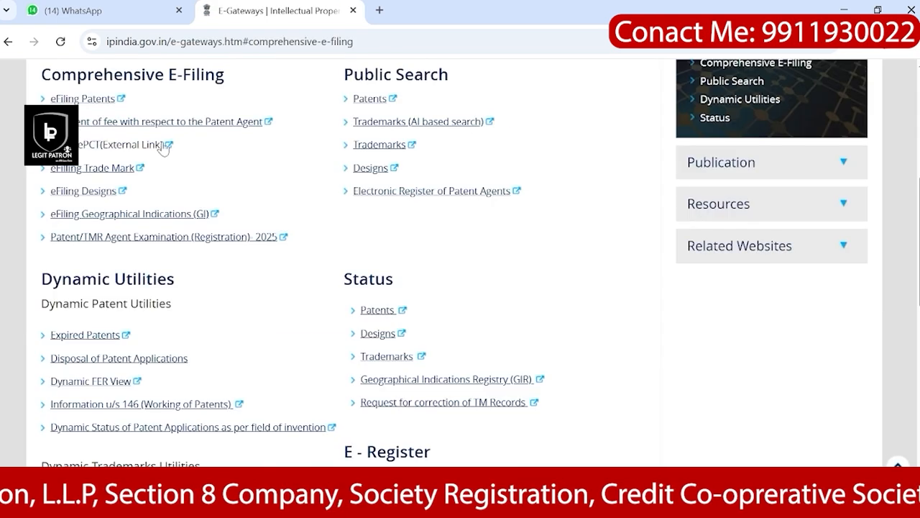
pyautogui.scroll(2, 160, 148)
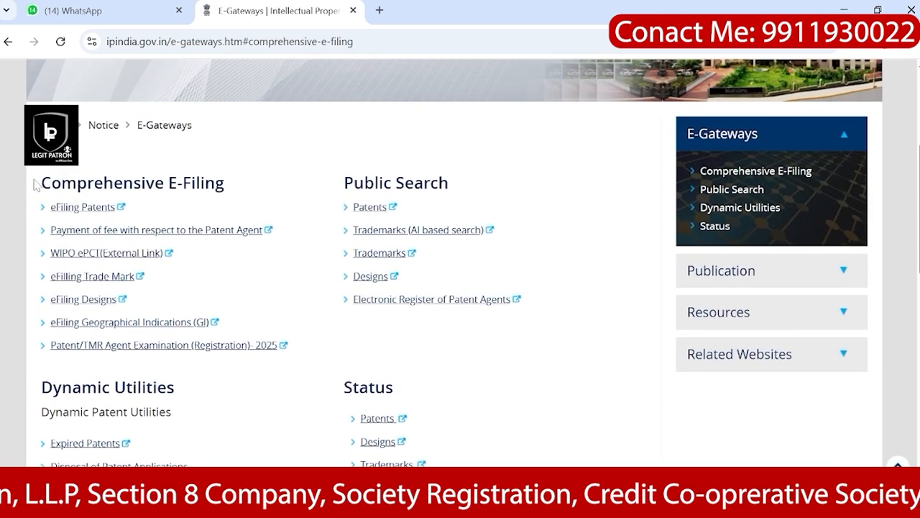
pyautogui.moveTo(40, 183); pyautogui.dragTo(214, 183)
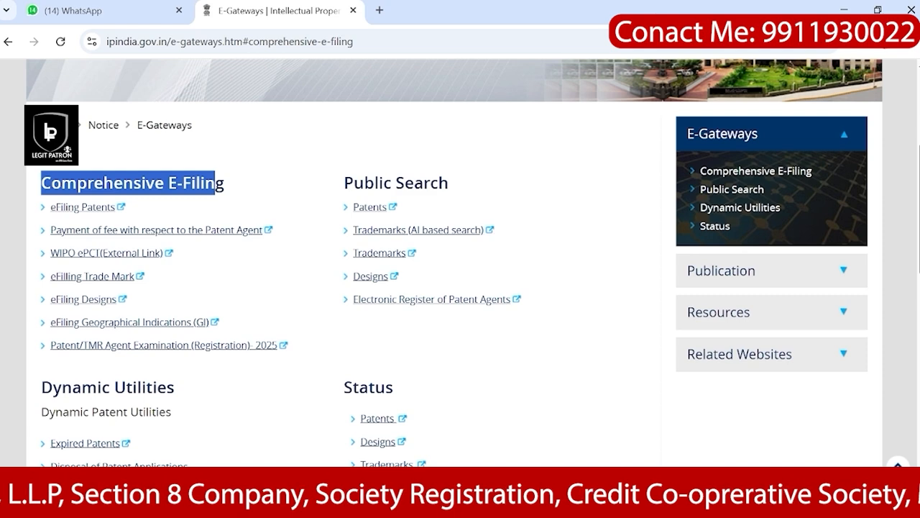
pyautogui.moveTo(51, 278); pyautogui.dragTo(135, 278)
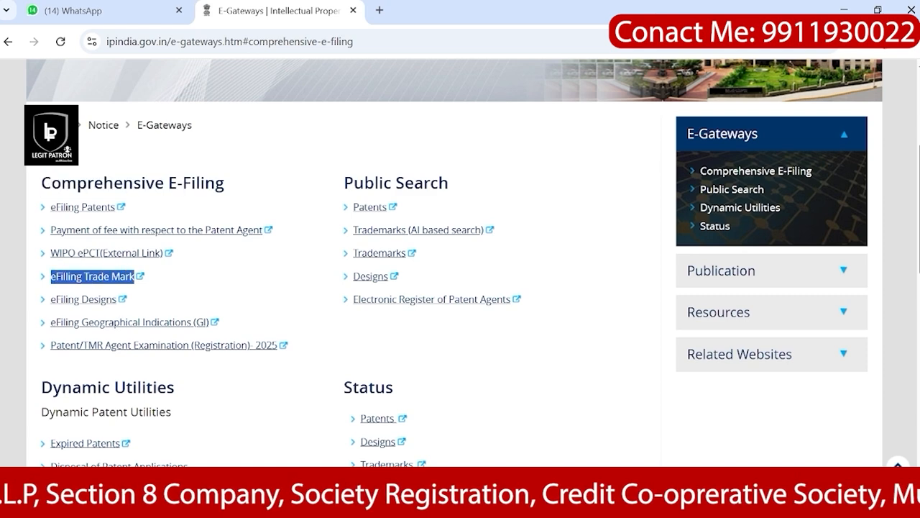
pyautogui.click(113, 279)
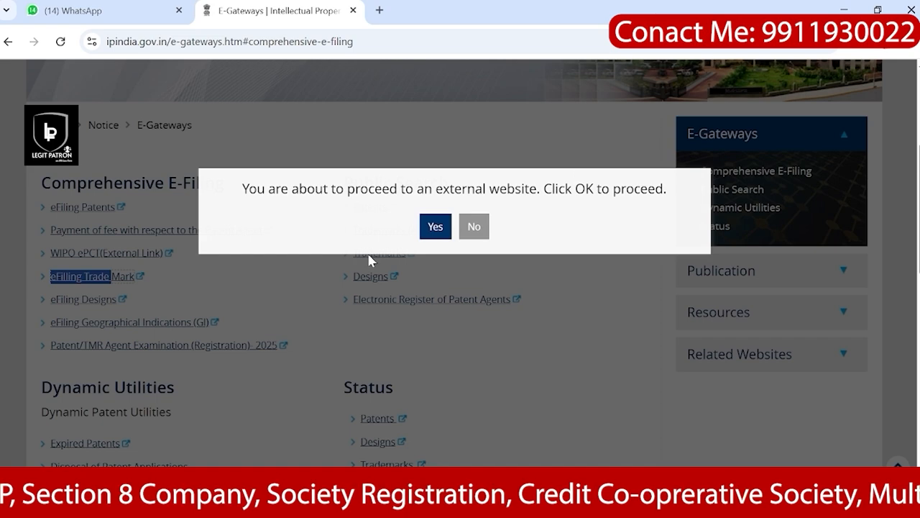
pyautogui.click(435, 228)
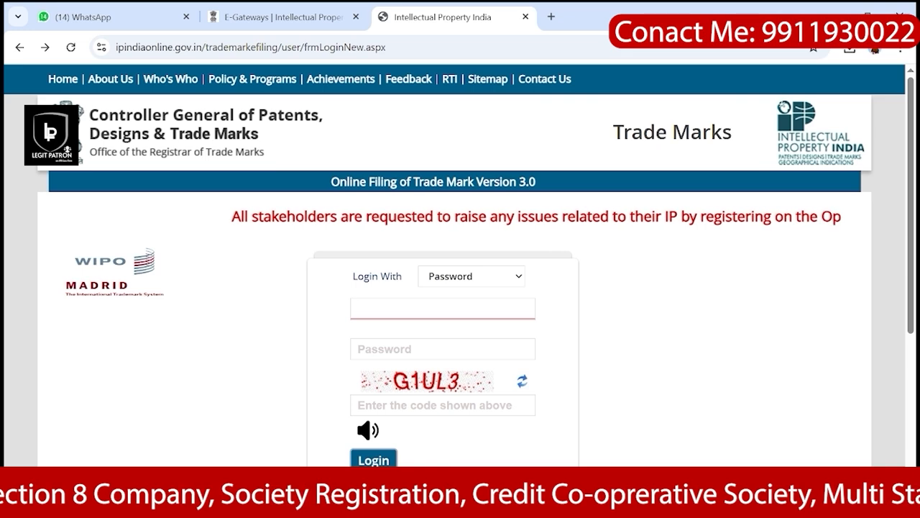
# Step: Sign in to the trade mark filing portal with the attorney's username, password and captcha code
pyautogui.write('A')
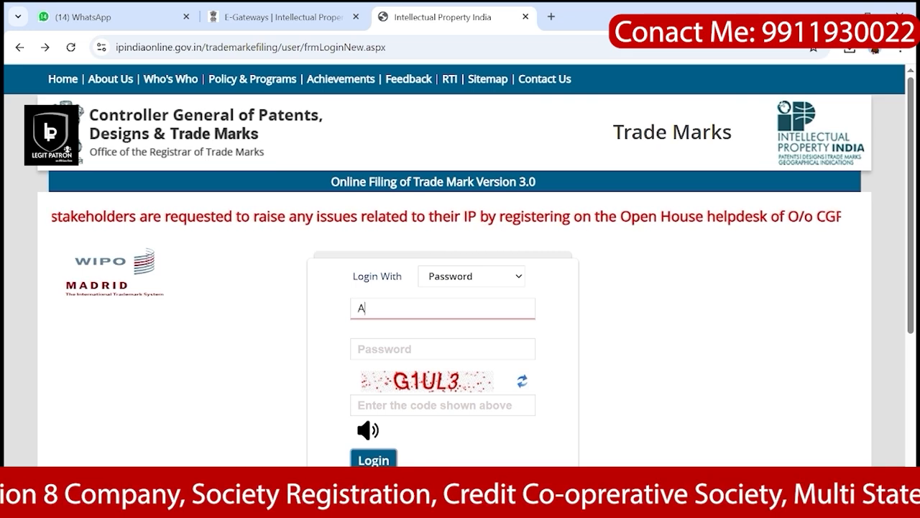
pyautogui.write('dv')
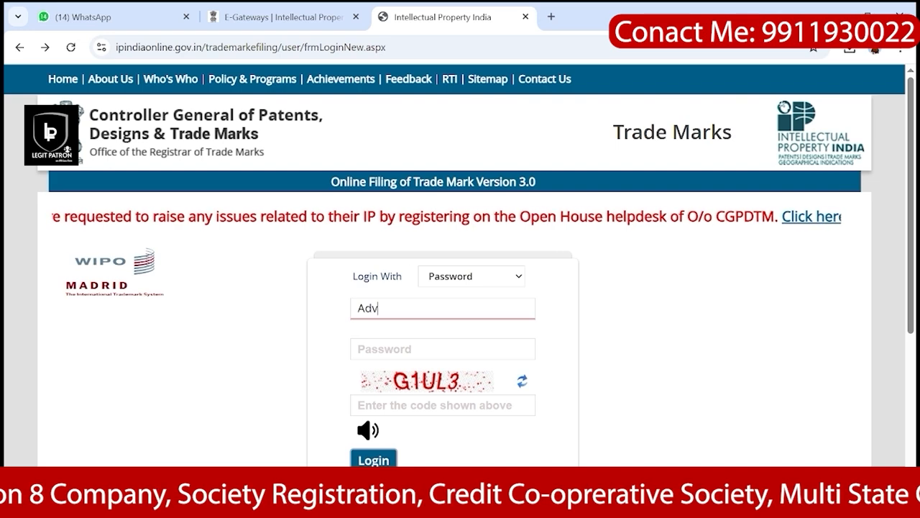
pyautogui.press('BackSpace')
pyautogui.press('BackSpace')
pyautogui.press('BackSpace')
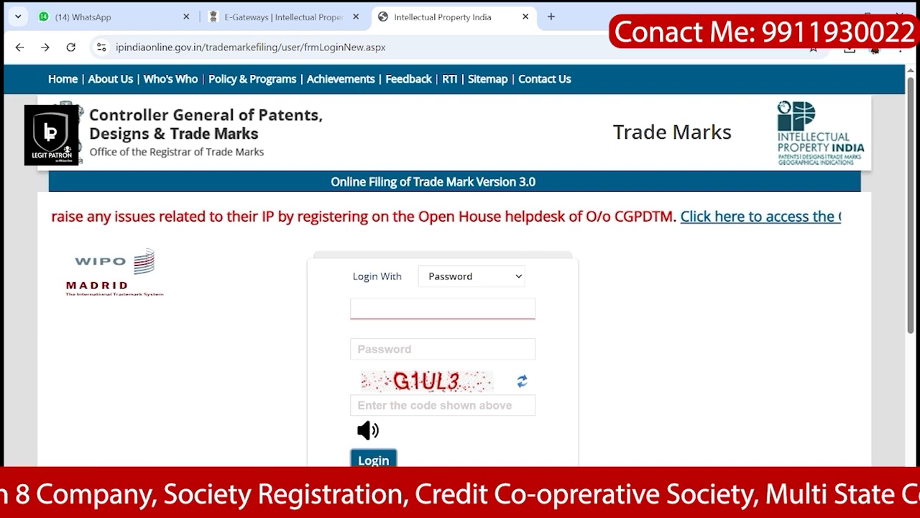
pyautogui.write('adv')
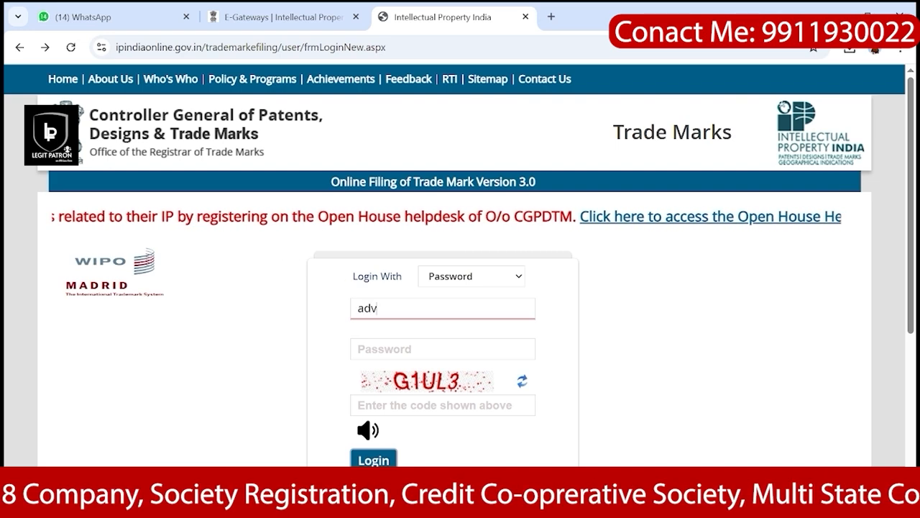
pyautogui.write('rahul14')
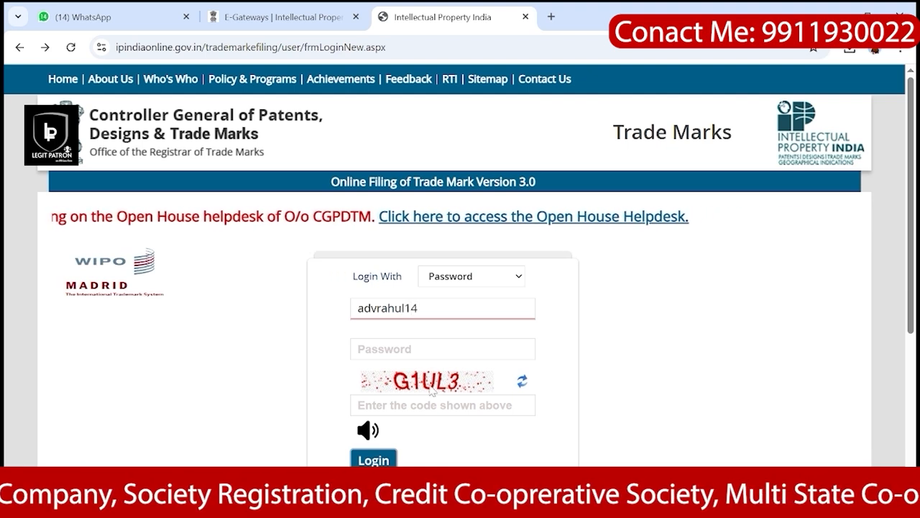
pyautogui.press('Tab')
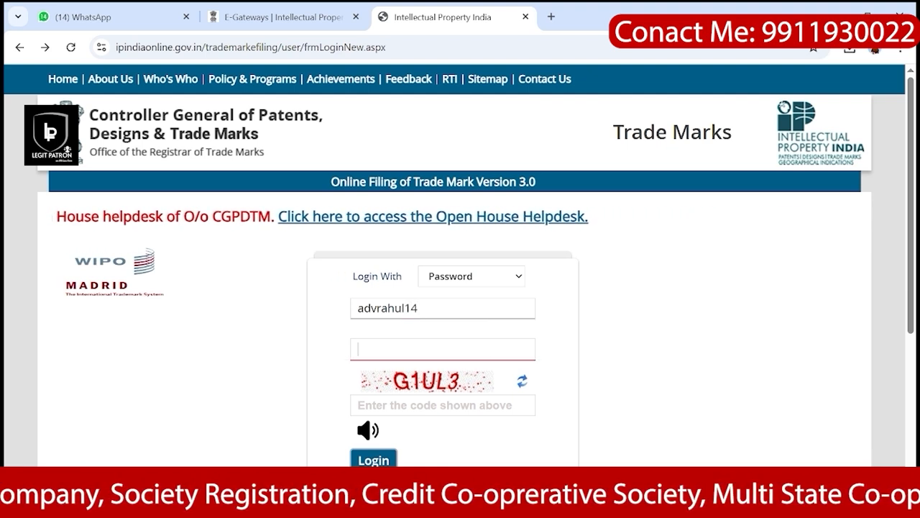
pyautogui.write('abcd')
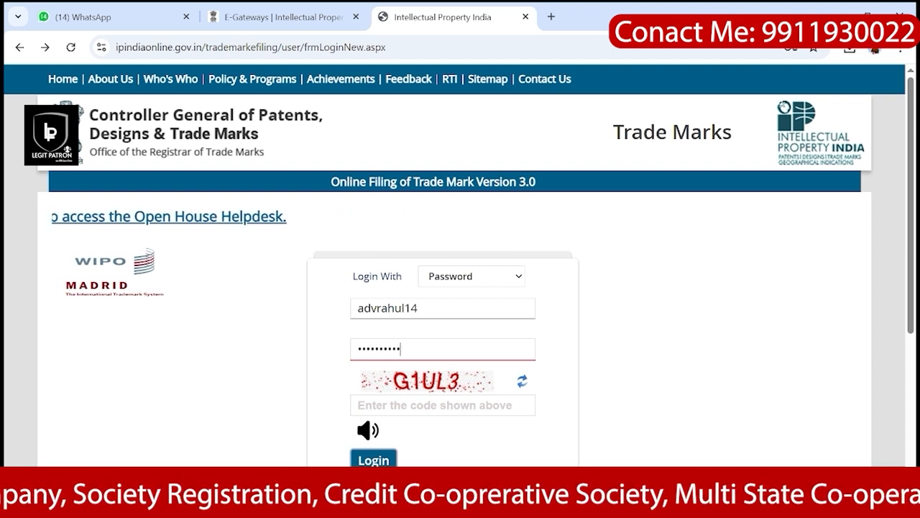
pyautogui.press('Tab')
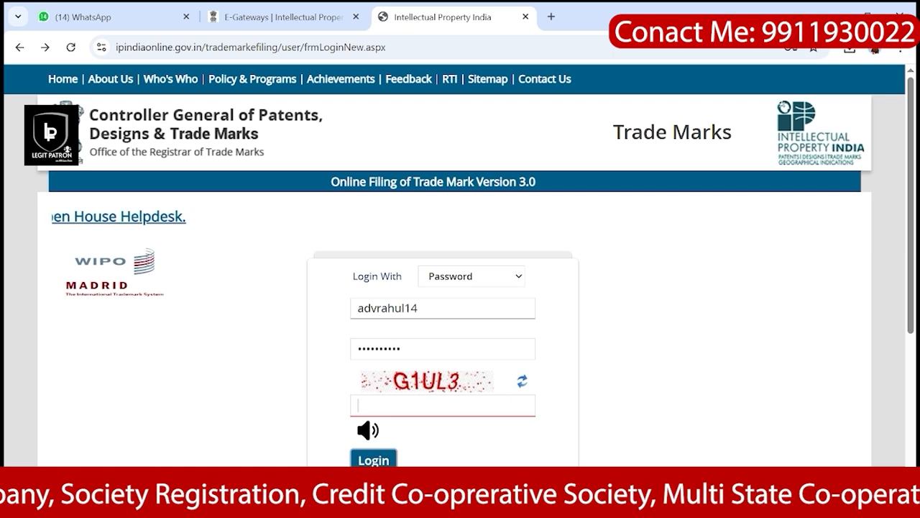
pyautogui.write('G1')
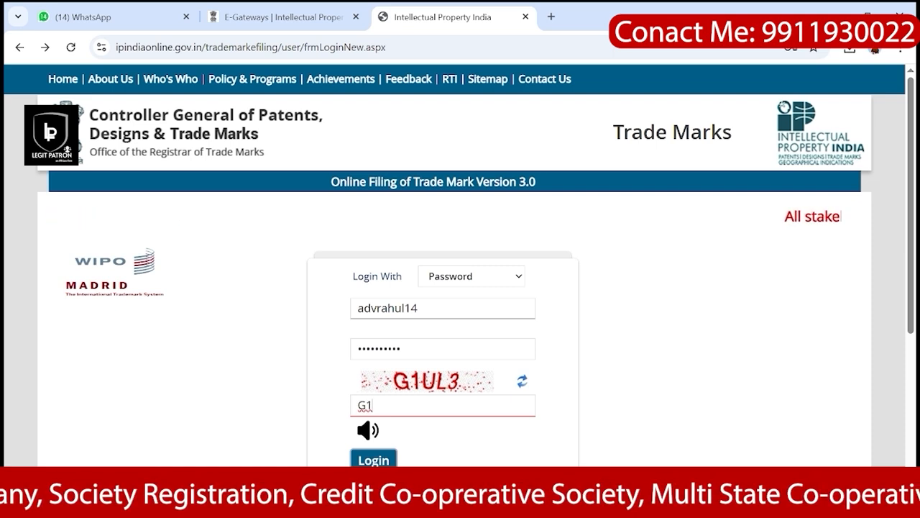
pyautogui.write('UL3')
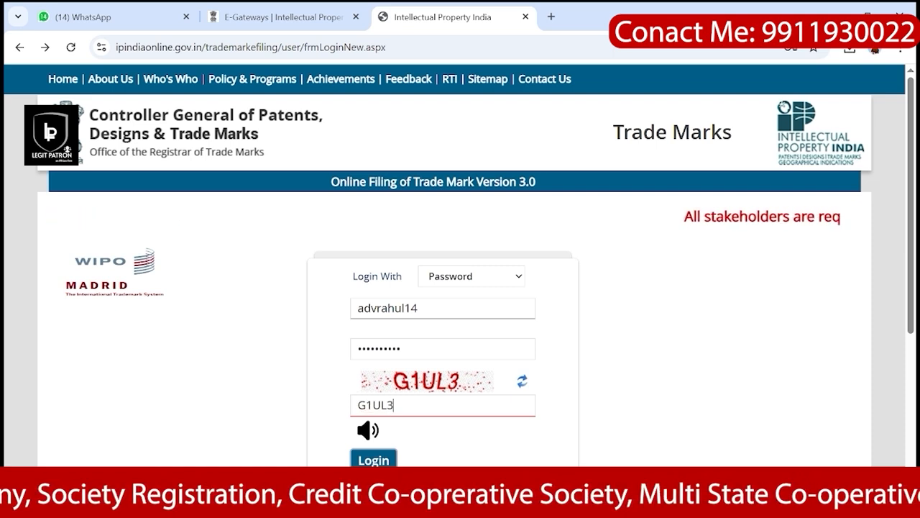
pyautogui.scroll(-1, 406, 431)
pyautogui.click(385, 457)
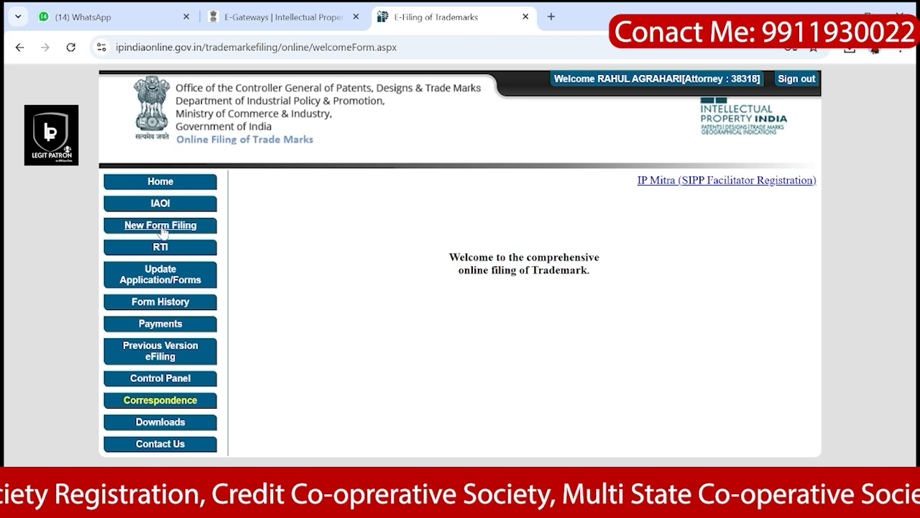
# Step: Start a new TM-A application from the New Form Filing menu
pyautogui.click(160, 226)
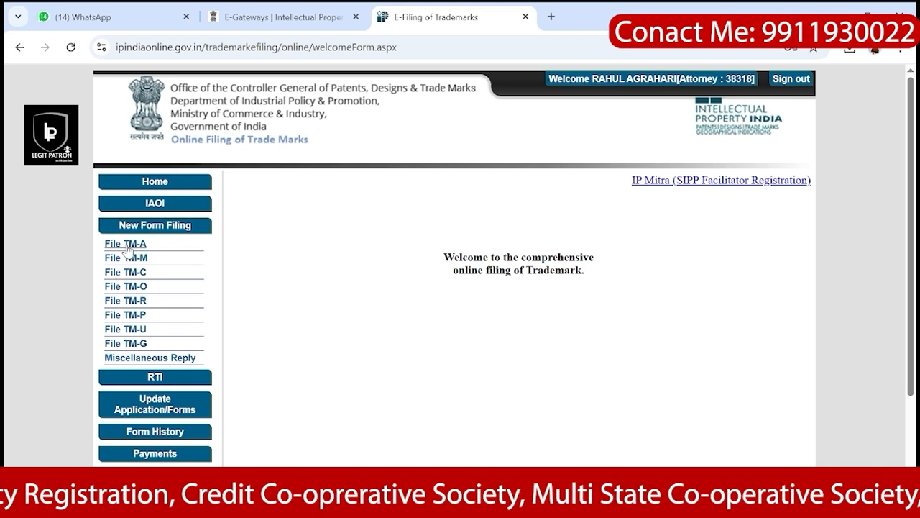
pyautogui.click(126, 245)
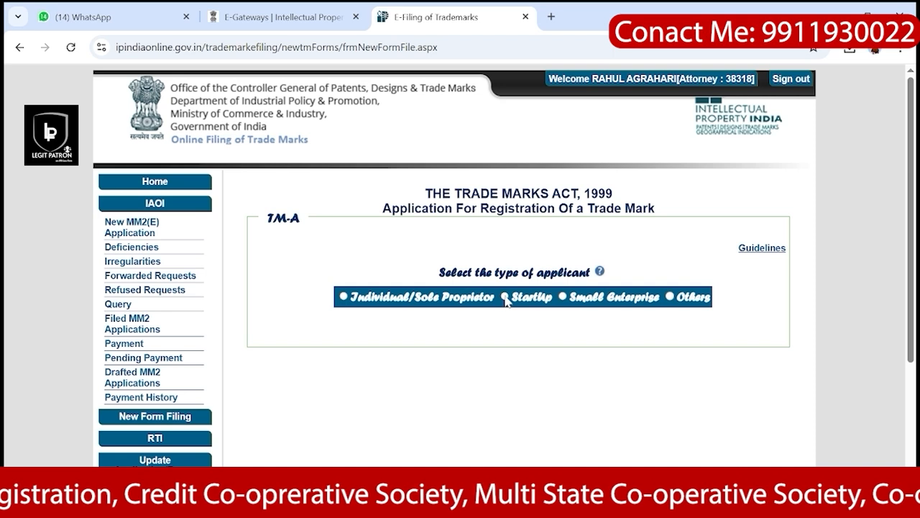
# Step: Choose Small Enterprise, A TRADE MARKS APPLICATION and class 41, then submit
pyautogui.click(563, 298)
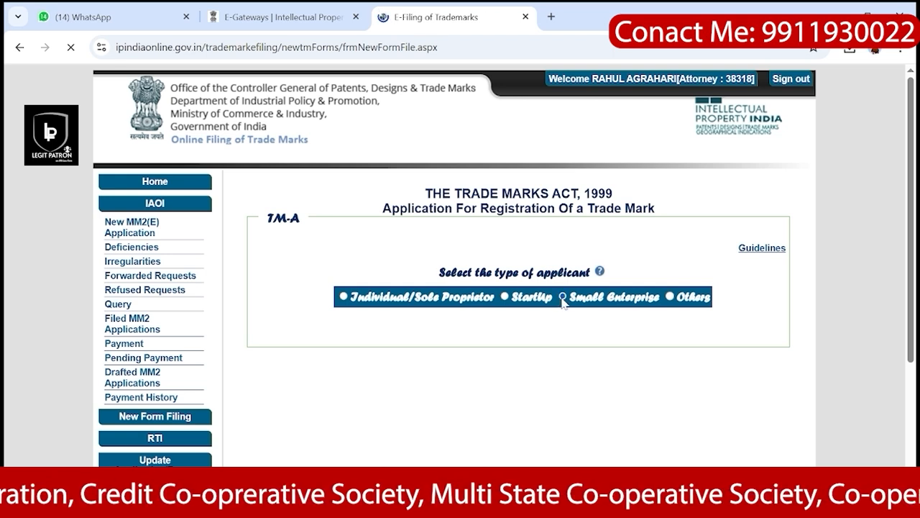
pyautogui.scroll(-3, 321, 371)
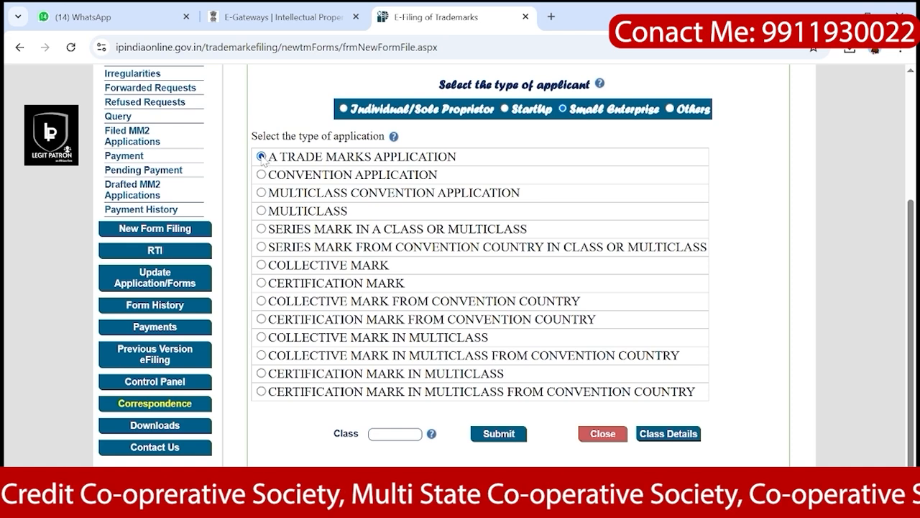
pyautogui.moveTo(263, 158); pyautogui.dragTo(460, 161)
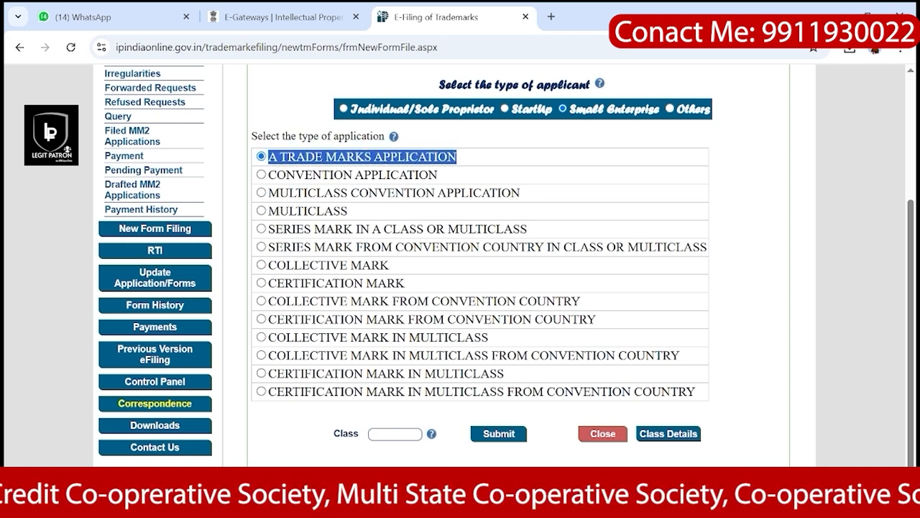
pyautogui.click(395, 433)
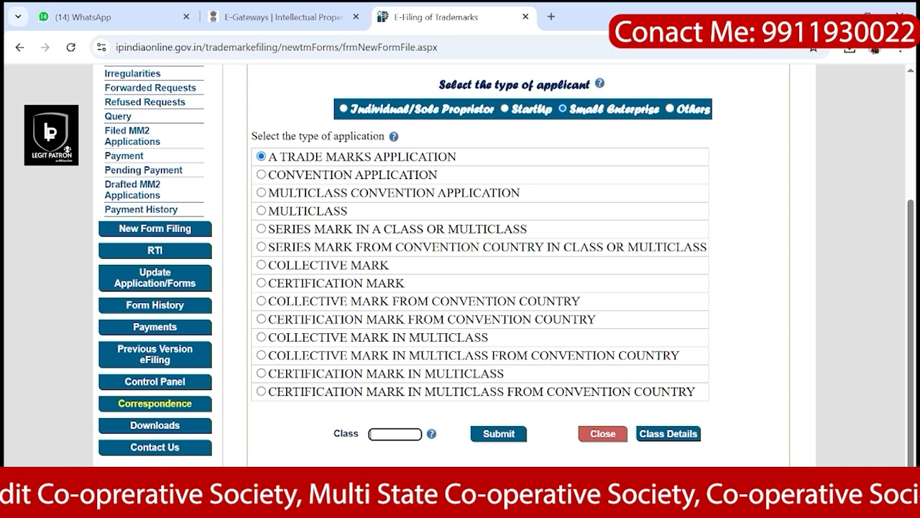
pyautogui.write('41')
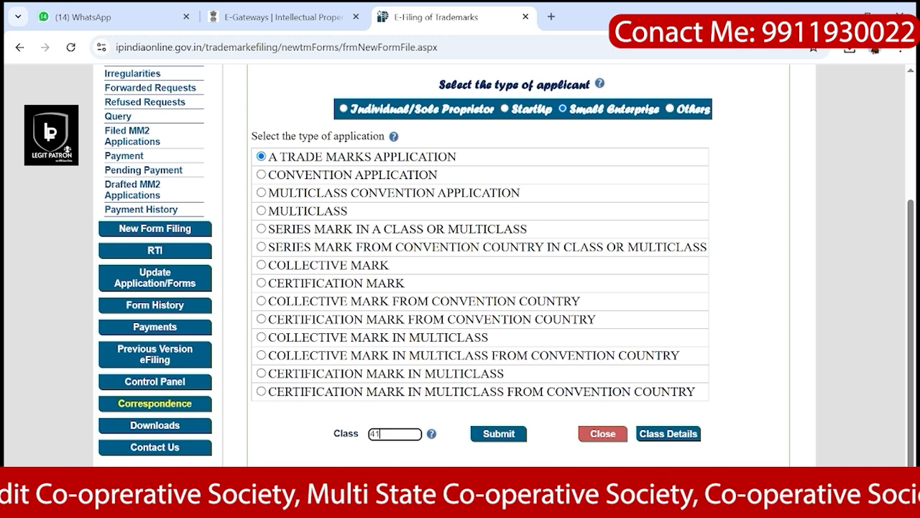
pyautogui.click(500, 434)
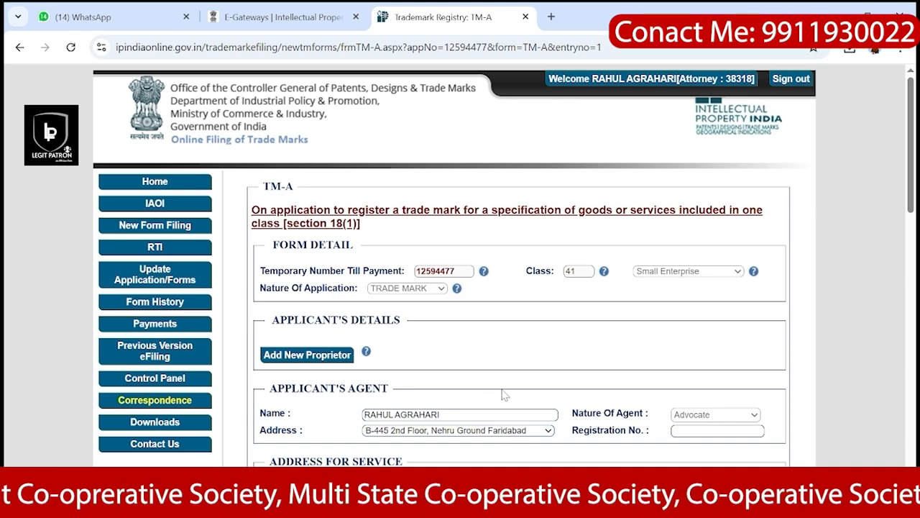
pyautogui.scroll(-2, 503, 394)
pyautogui.scroll(-1, 503, 394)
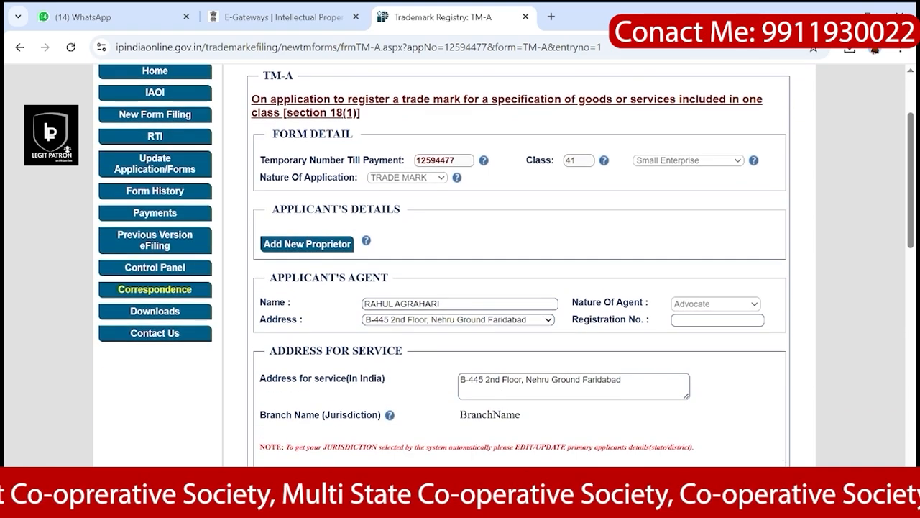
pyautogui.scroll(3, 354, 305)
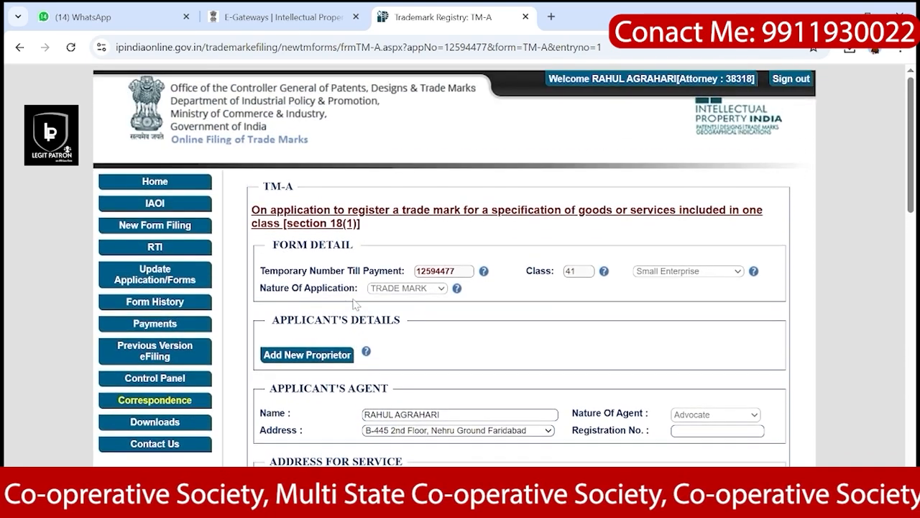
pyautogui.scroll(-10, 354, 305)
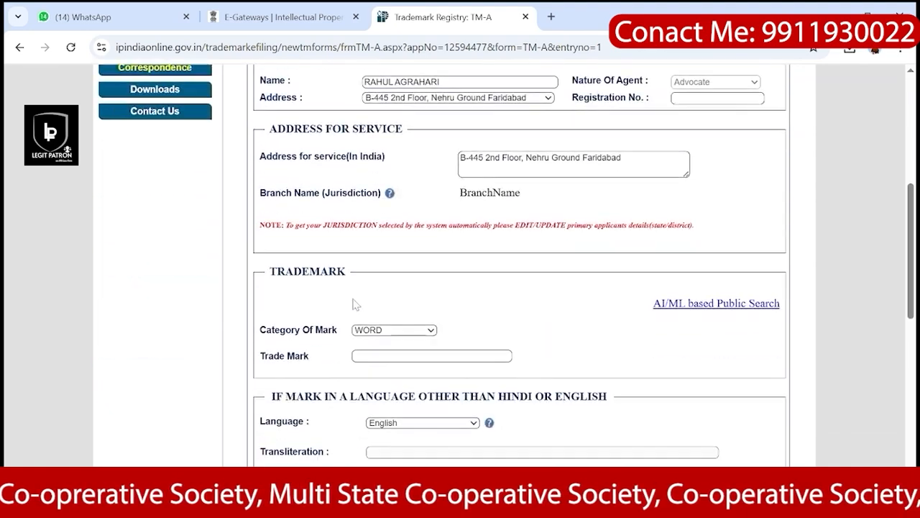
pyautogui.scroll(-3, 354, 305)
pyautogui.scroll(15, 354, 305)
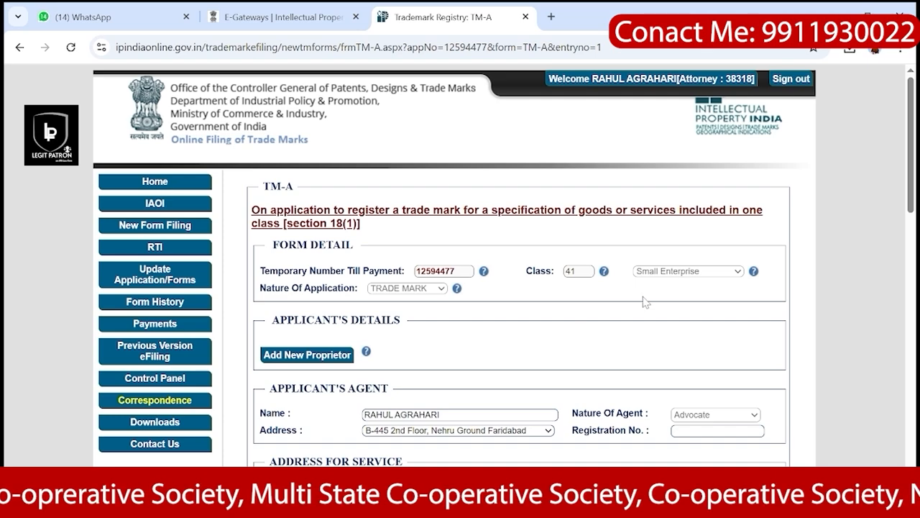
pyautogui.scroll(-1, 648, 311)
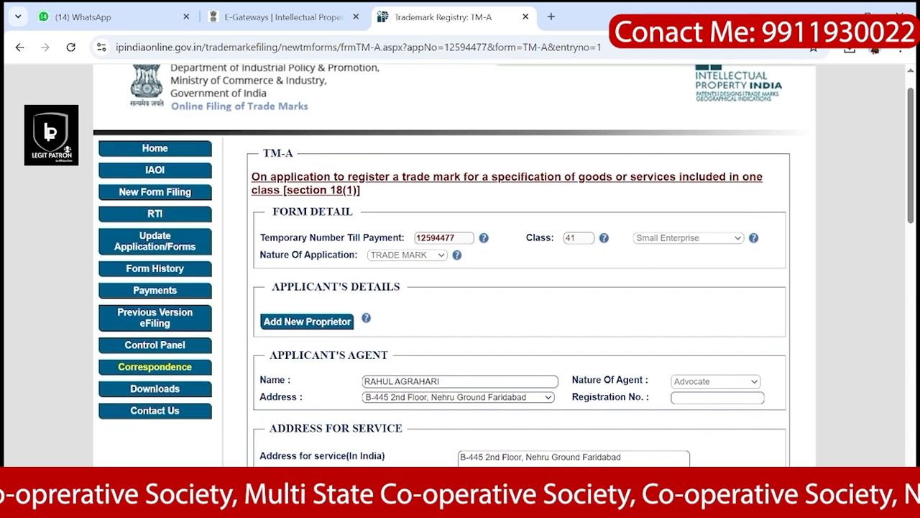
pyautogui.scroll(-1, 310, 322)
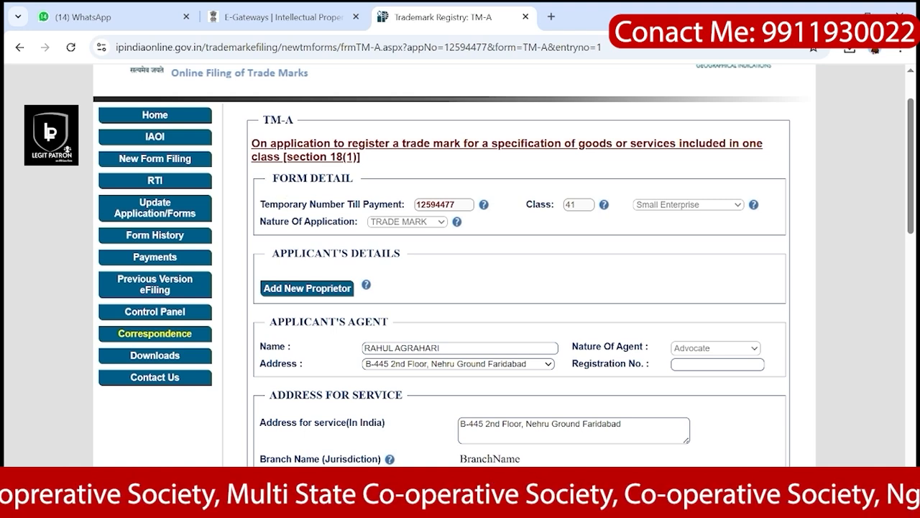
pyautogui.moveTo(317, 204); pyautogui.dragTo(407, 205)
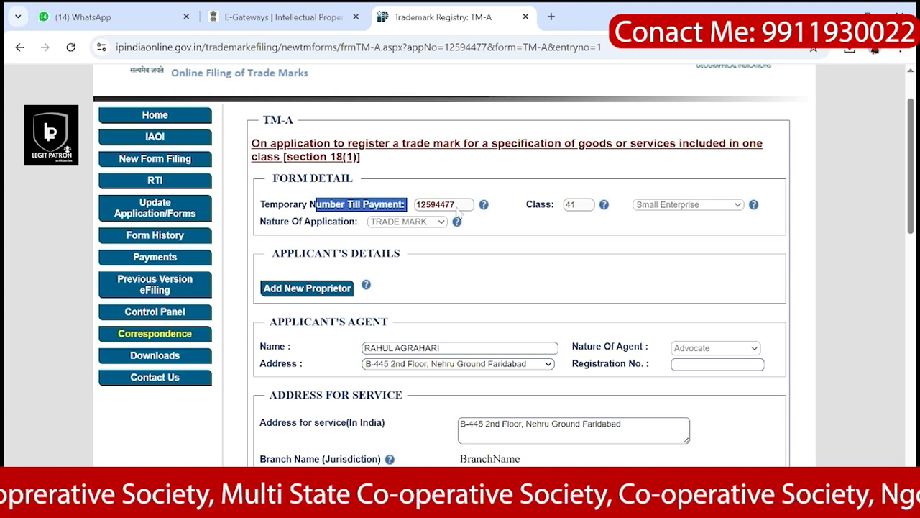
pyautogui.moveTo(533, 204); pyautogui.dragTo(587, 209)
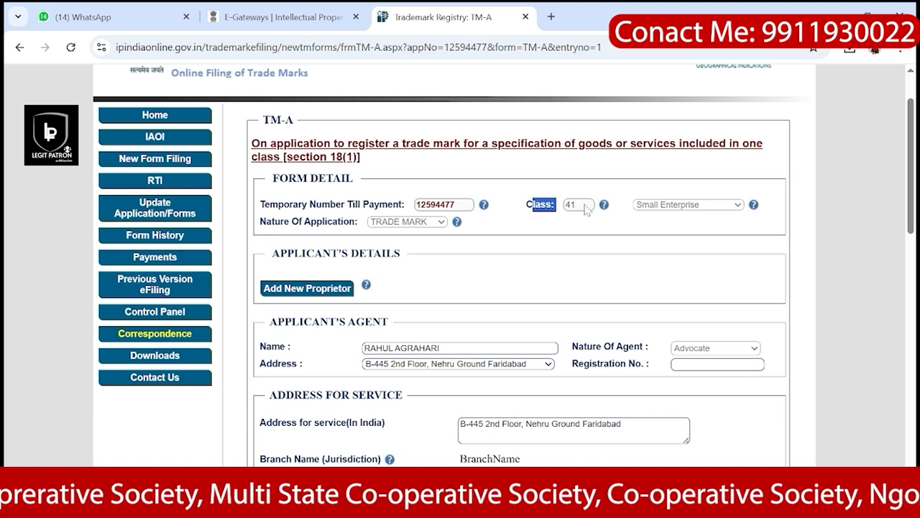
pyautogui.moveTo(528, 206); pyautogui.dragTo(584, 207)
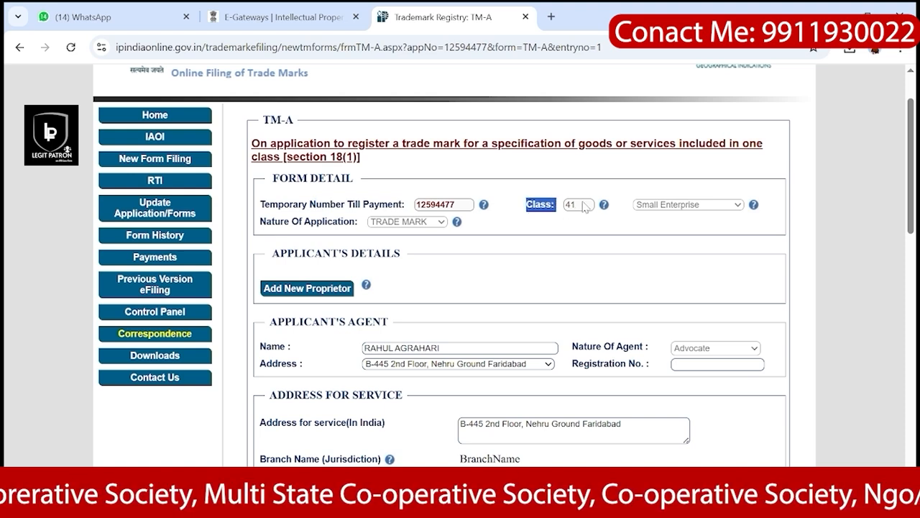
pyautogui.scroll(-1, 716, 211)
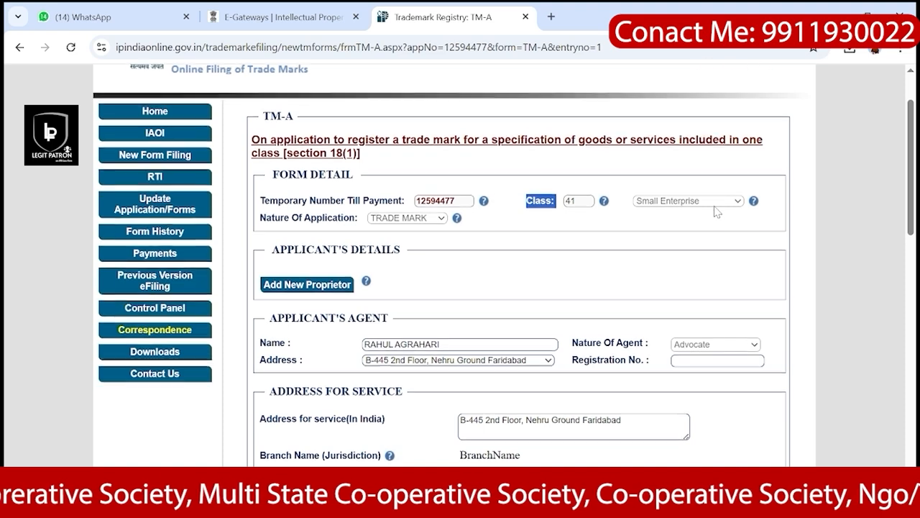
pyautogui.scroll(-1, 716, 211)
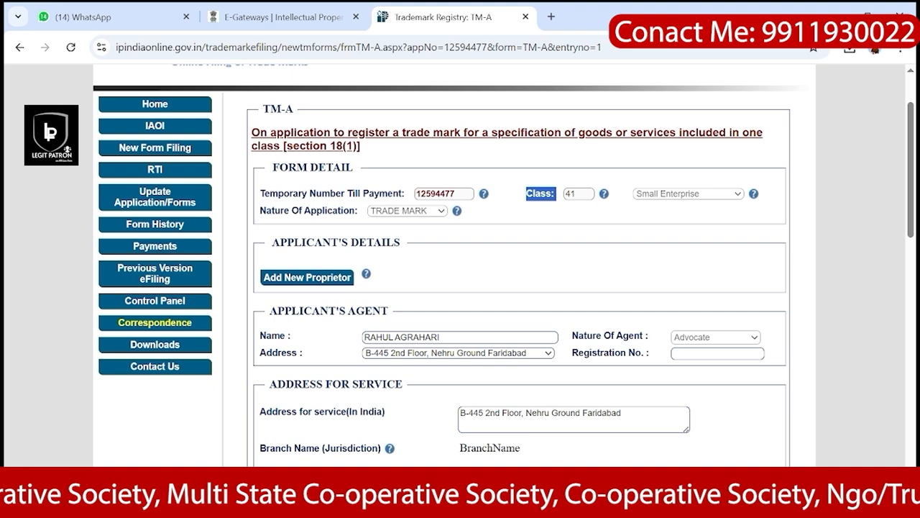
pyautogui.moveTo(271, 210); pyautogui.dragTo(389, 209)
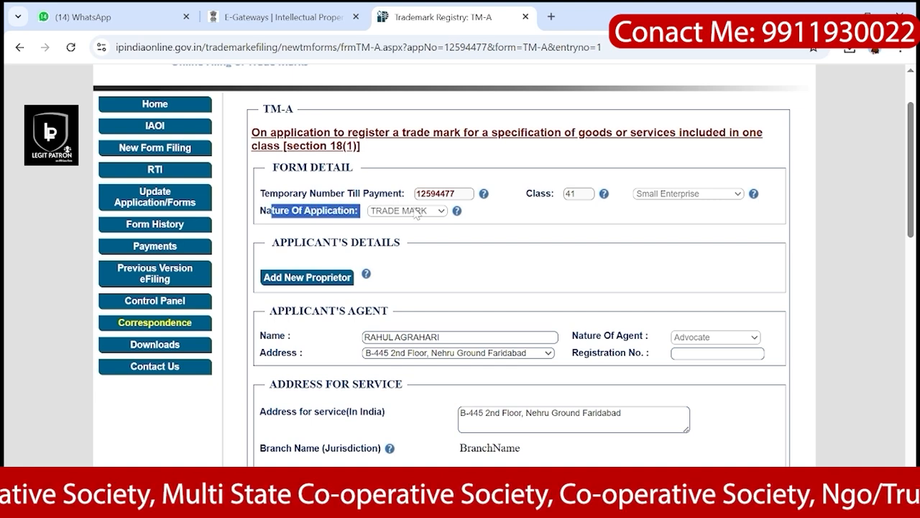
pyautogui.scroll(-1, 416, 215)
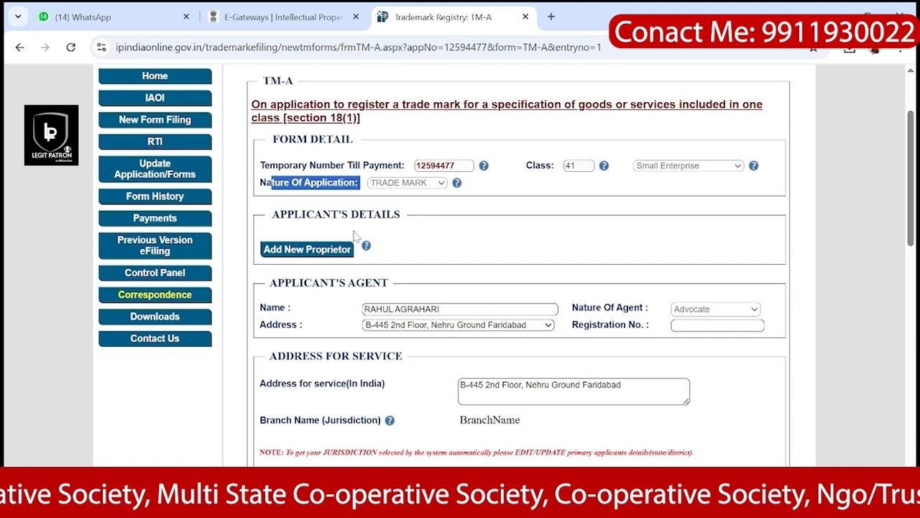
# Step: Add a new proprietor with the applicant's full name and category Single Firm
pyautogui.click(308, 250)
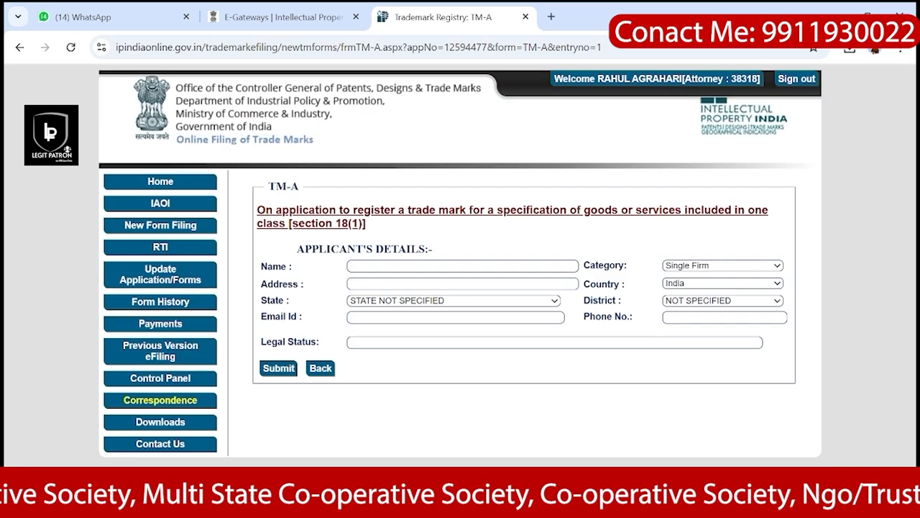
pyautogui.click(462, 266)
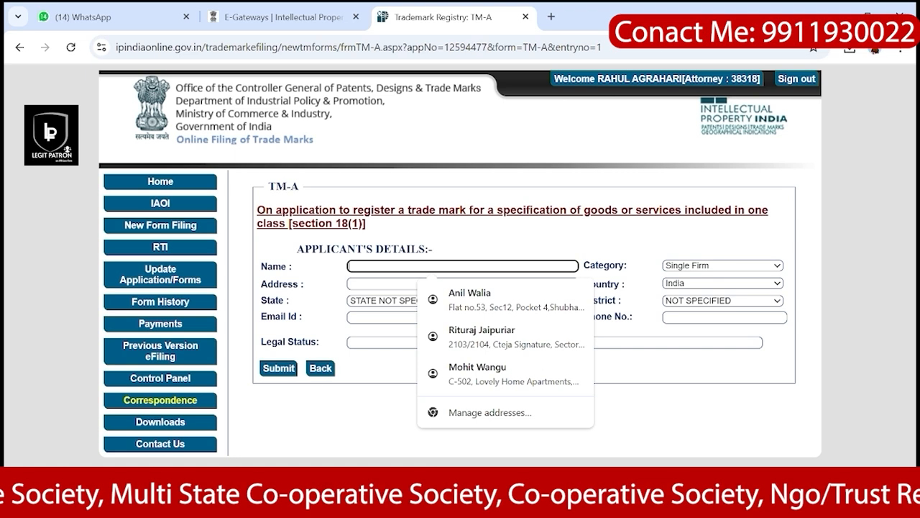
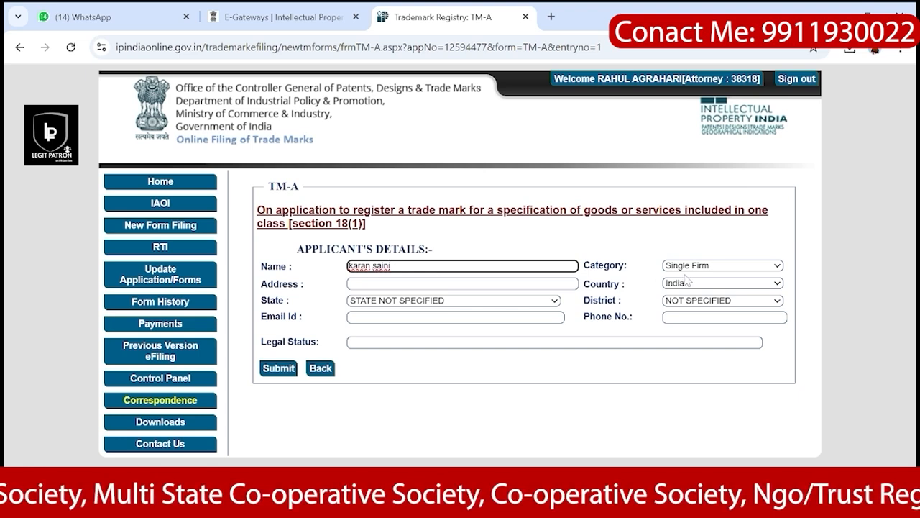
pyautogui.click(712, 267)
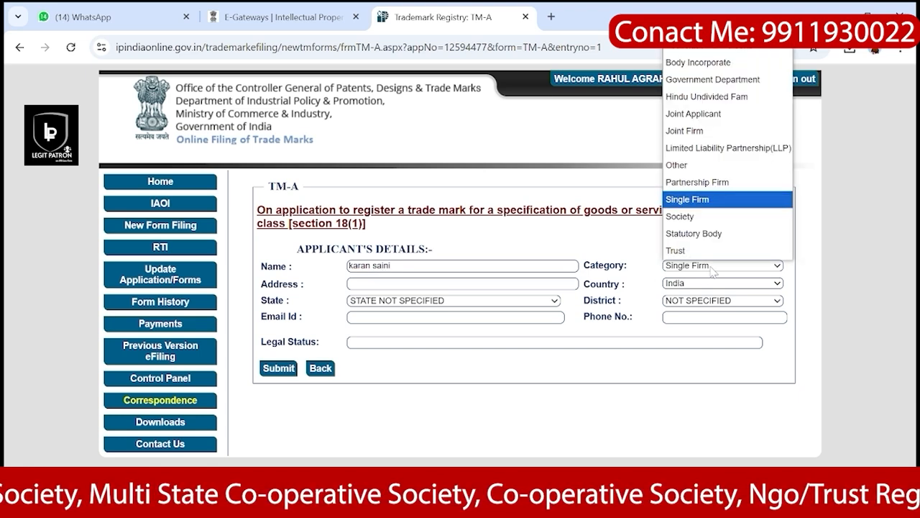
pyautogui.click(703, 201)
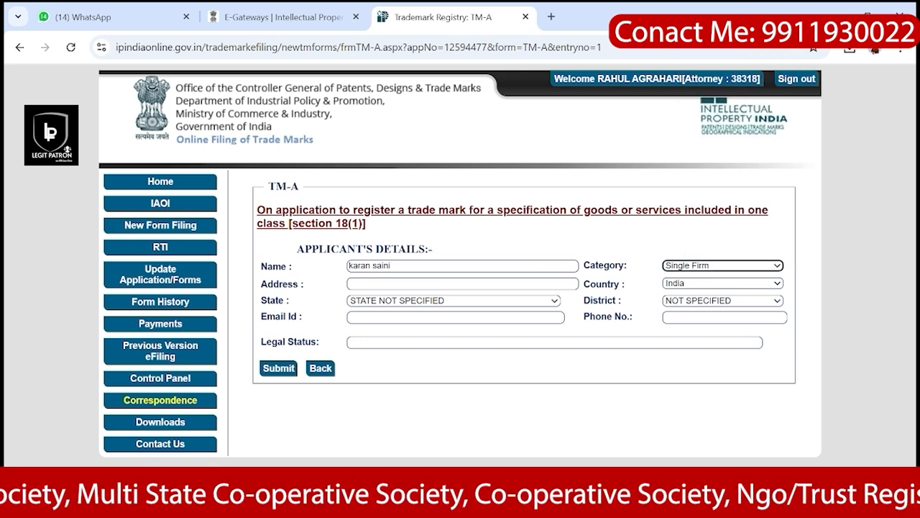
# Step: Enter the applicant's house-number street address in the Address field
pyautogui.click(463, 284)
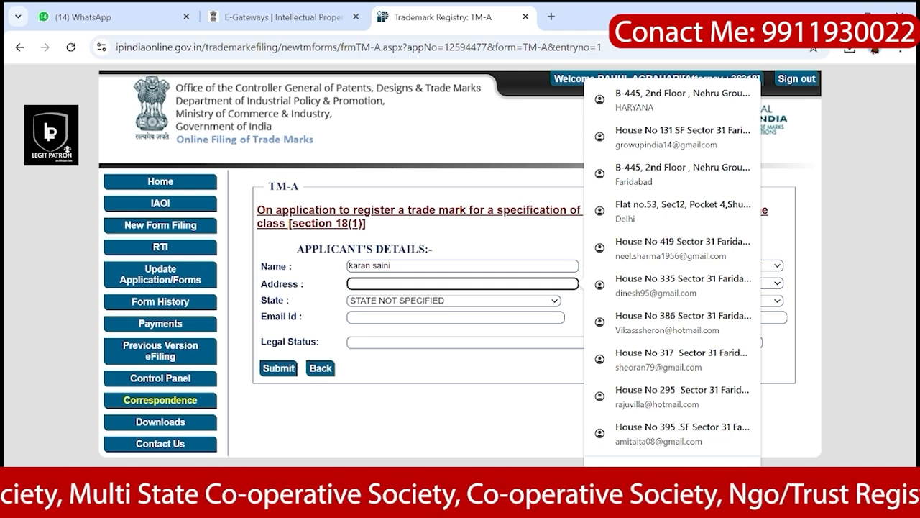
pyautogui.write('house')
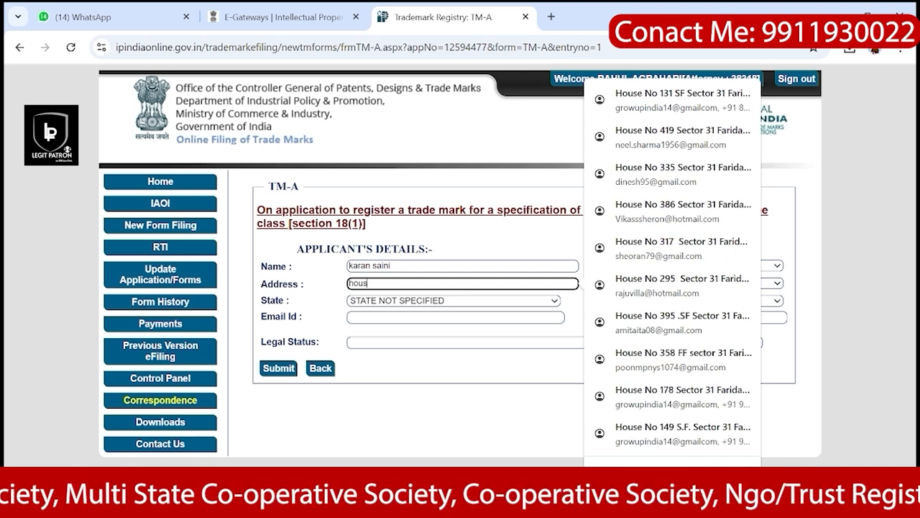
pyautogui.press('BackSpace')
pyautogui.press('BackSpace')
pyautogui.press('BackSpace')
pyautogui.press('BackSpace')
pyautogui.press('BackSpace')
pyautogui.press('BackSpace')
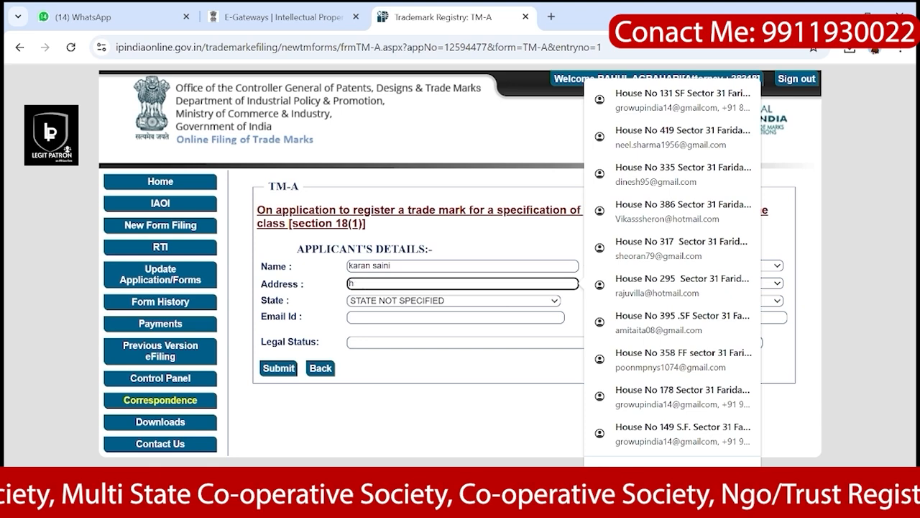
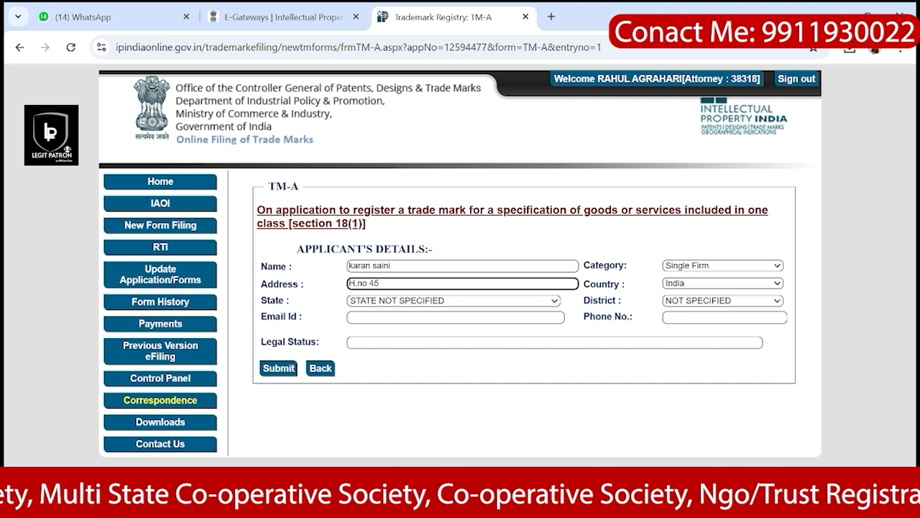
pyautogui.write('NIT')
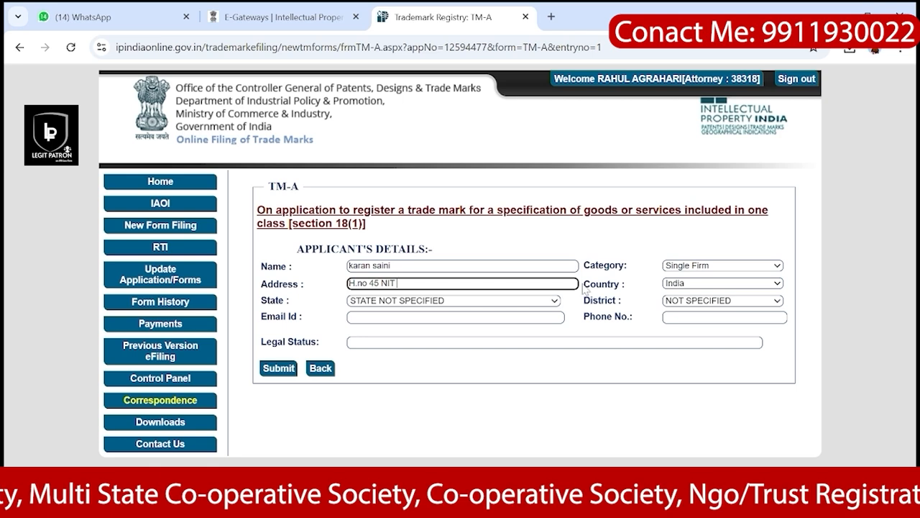
# Step: Set the applicant's state to HARYANA and district to FARIDABAD
pyautogui.click(402, 303)
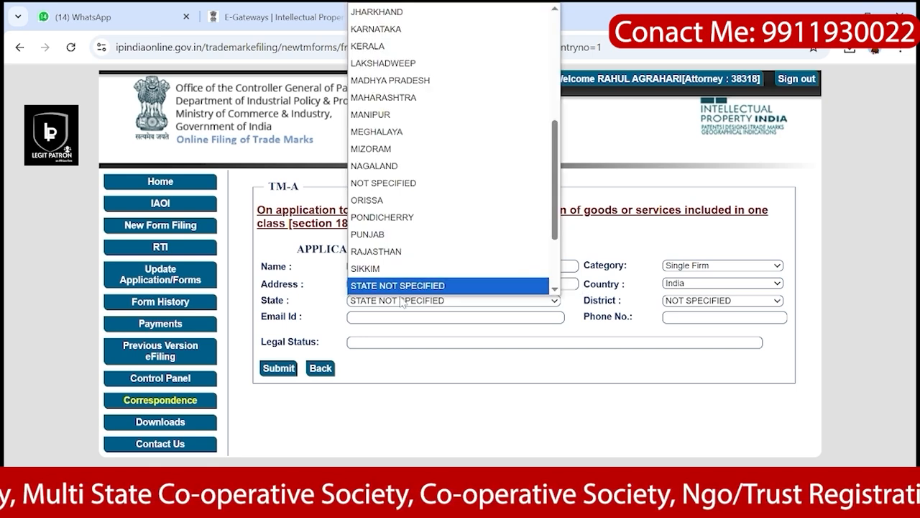
pyautogui.press('h')
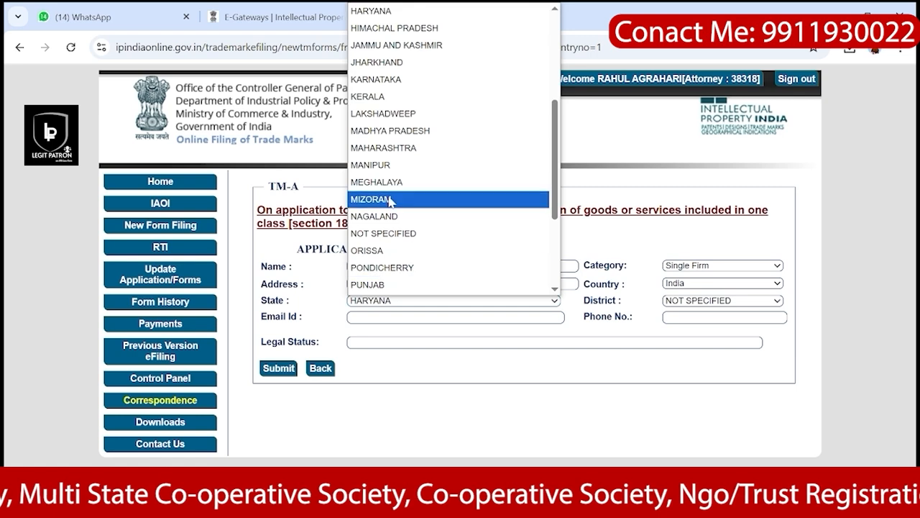
pyautogui.click(373, 11)
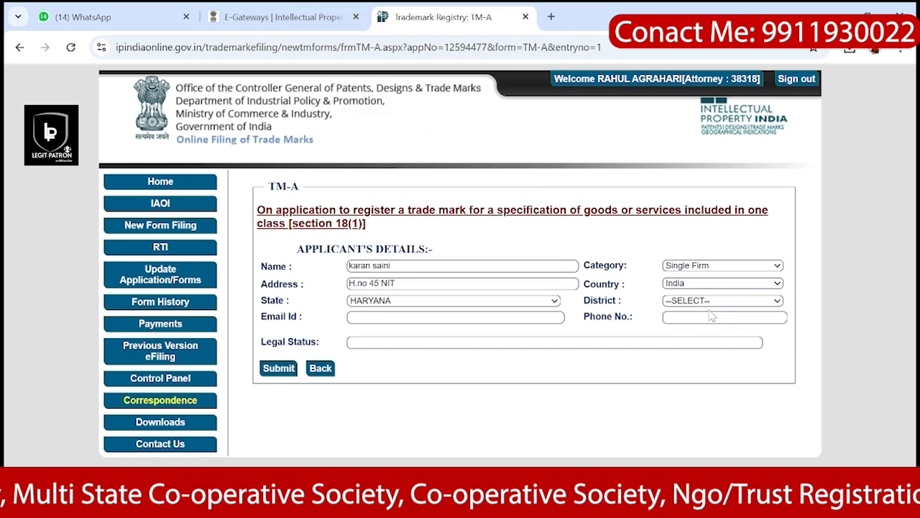
pyautogui.click(721, 305)
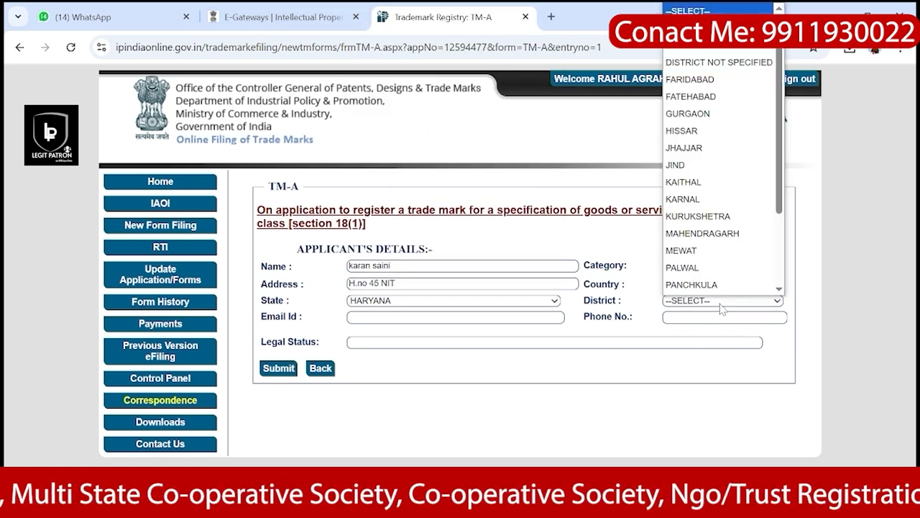
pyautogui.click(702, 80)
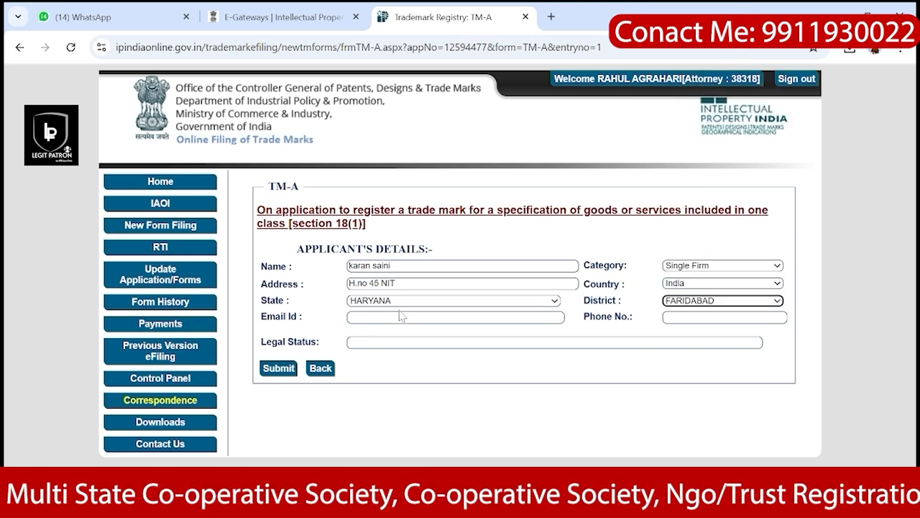
pyautogui.click(455, 317)
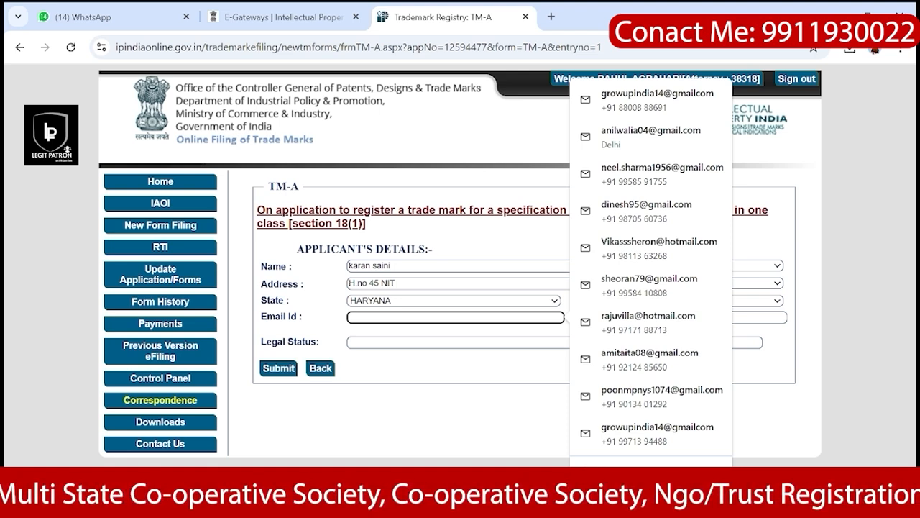
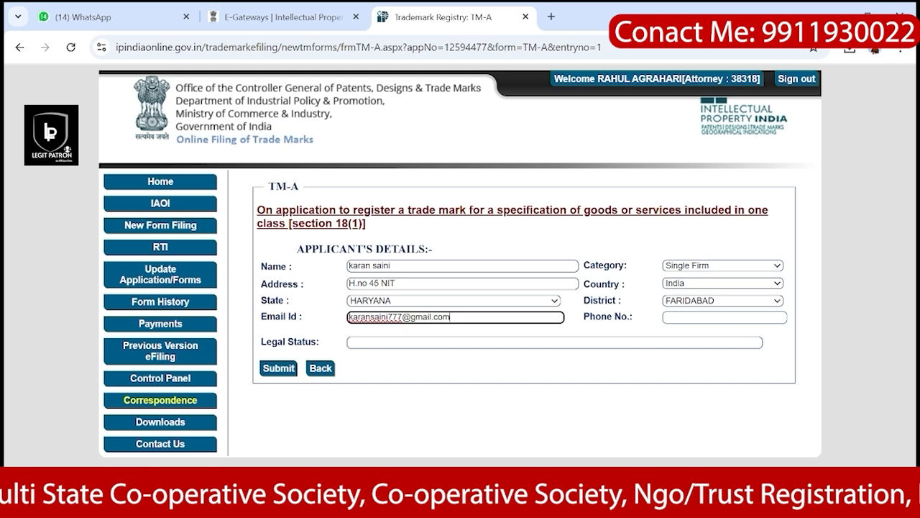
# Step: Fill in the applicant's email address, phone number and legal status 'singal firm'
pyautogui.click(725, 317)
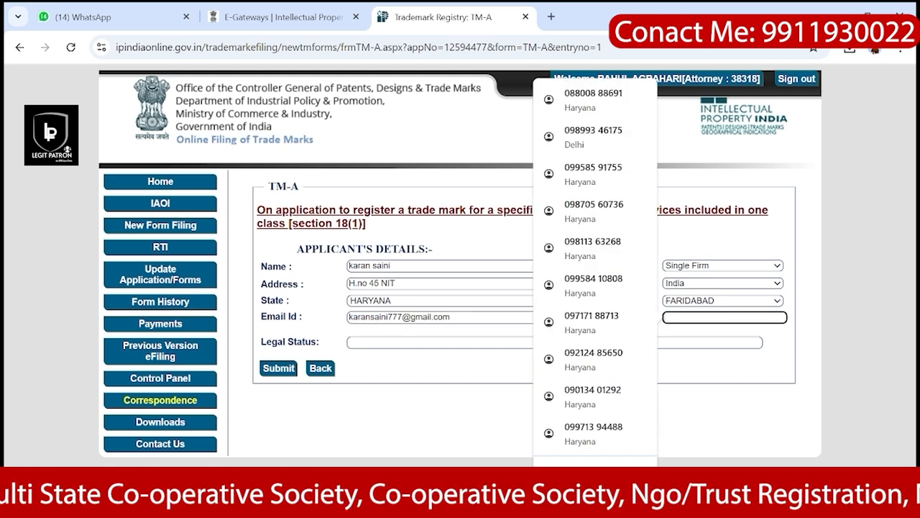
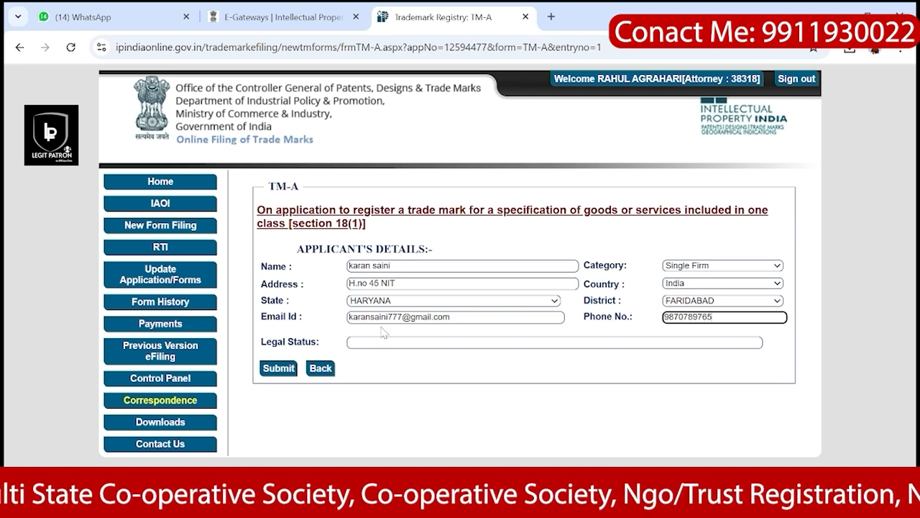
pyautogui.click(384, 342)
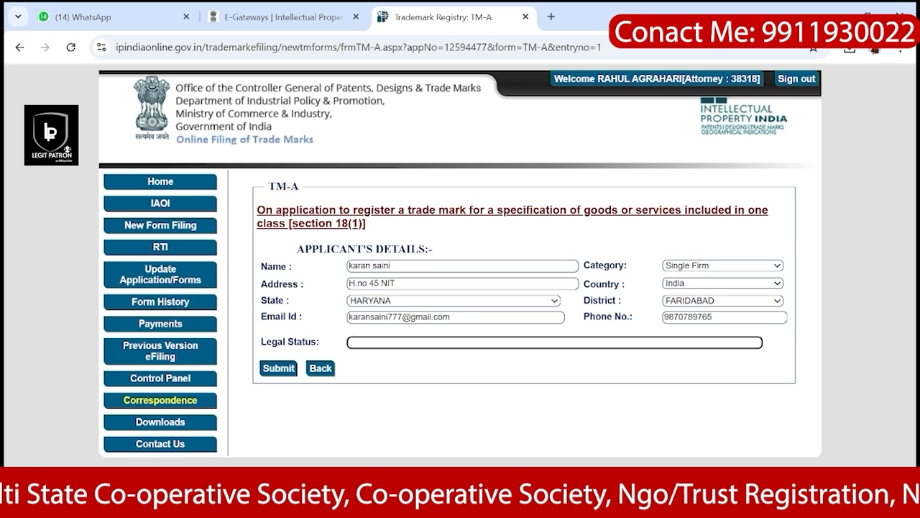
pyautogui.write('sing')
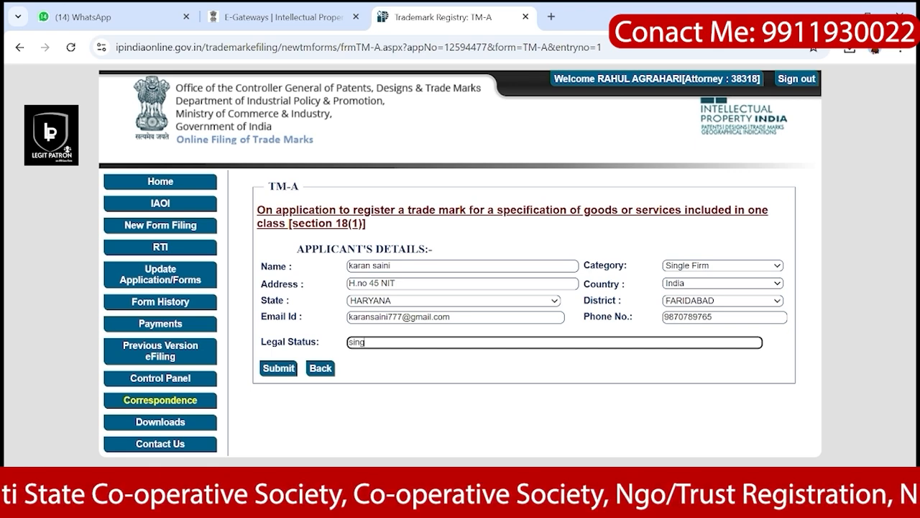
pyautogui.write('al firm')
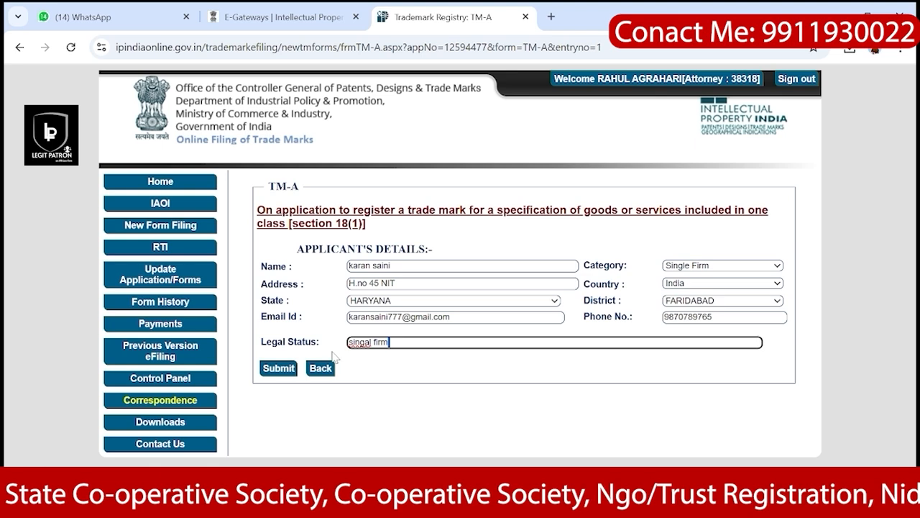
# Step: Save the applicant and review its table row, then go to the Applicant's Agent section
pyautogui.click(291, 368)
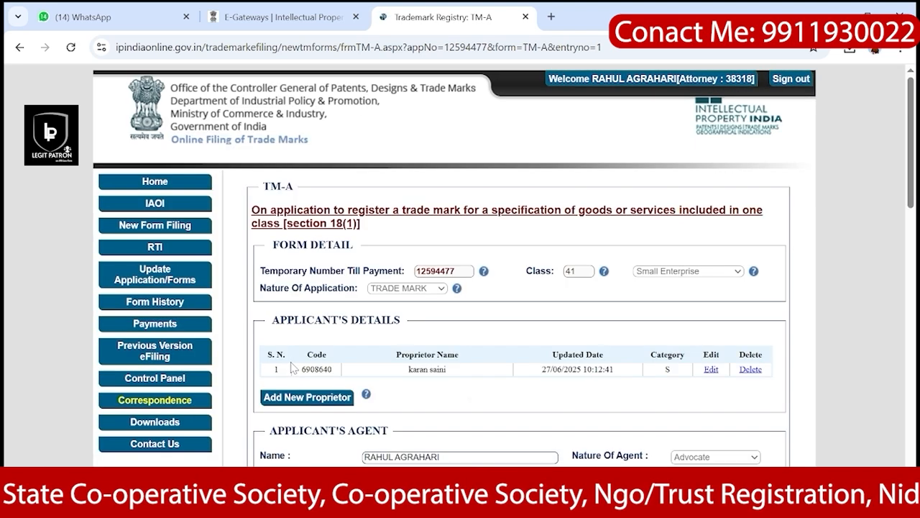
pyautogui.scroll(-1, 292, 367)
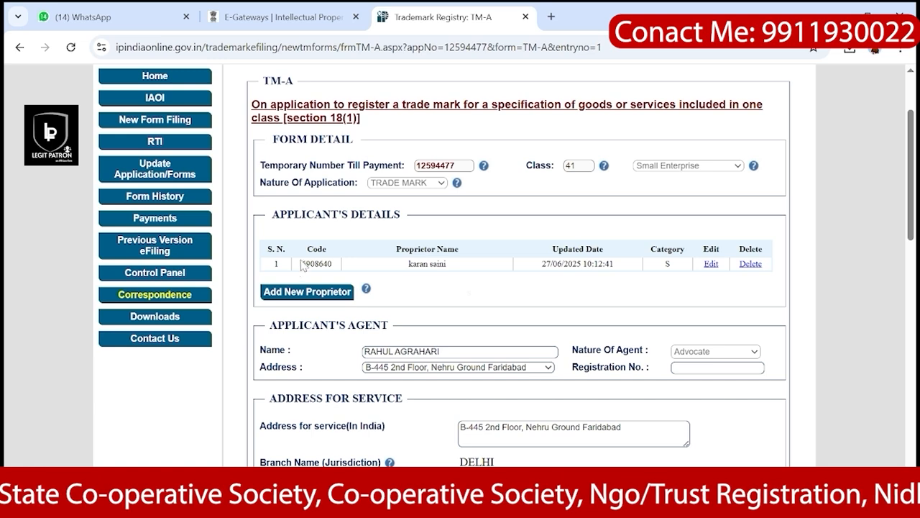
pyautogui.moveTo(302, 266); pyautogui.dragTo(335, 268)
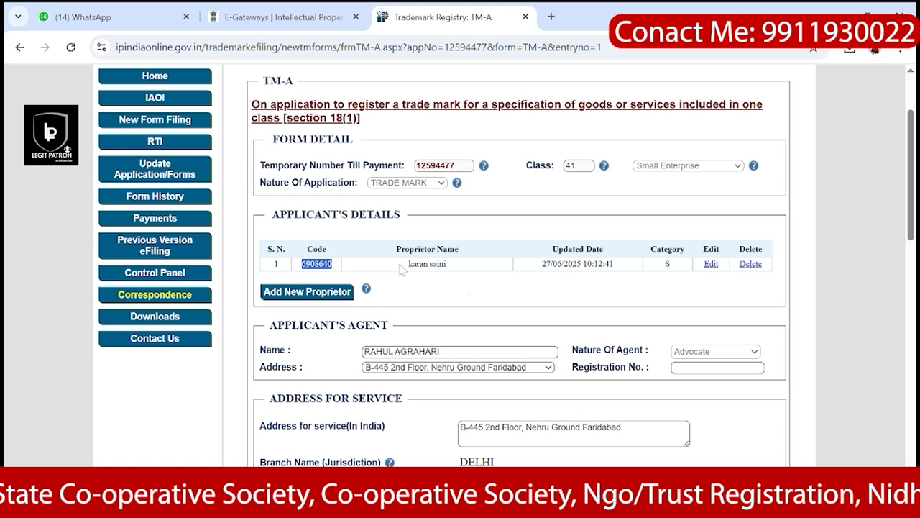
pyautogui.moveTo(400, 265); pyautogui.dragTo(450, 266)
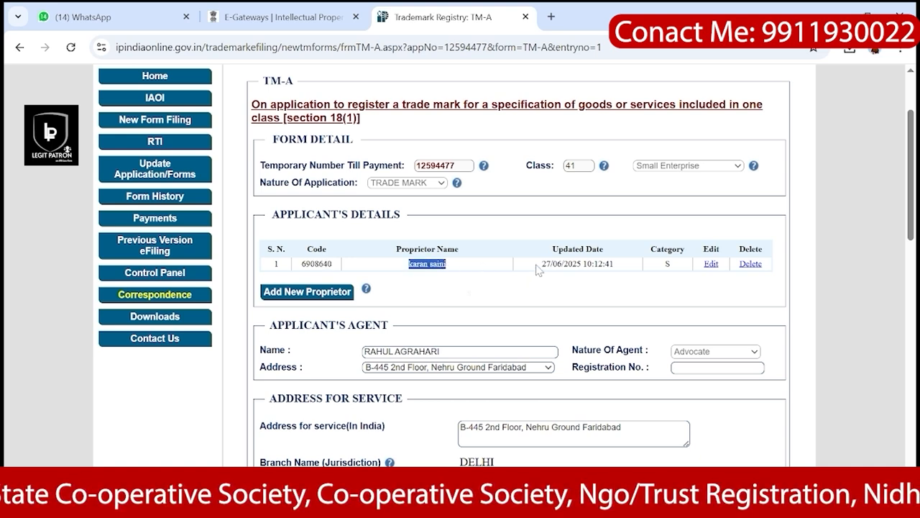
pyautogui.scroll(-1, 535, 272)
pyautogui.moveTo(540, 244); pyautogui.dragTo(631, 247)
pyautogui.scroll(-2, 631, 248)
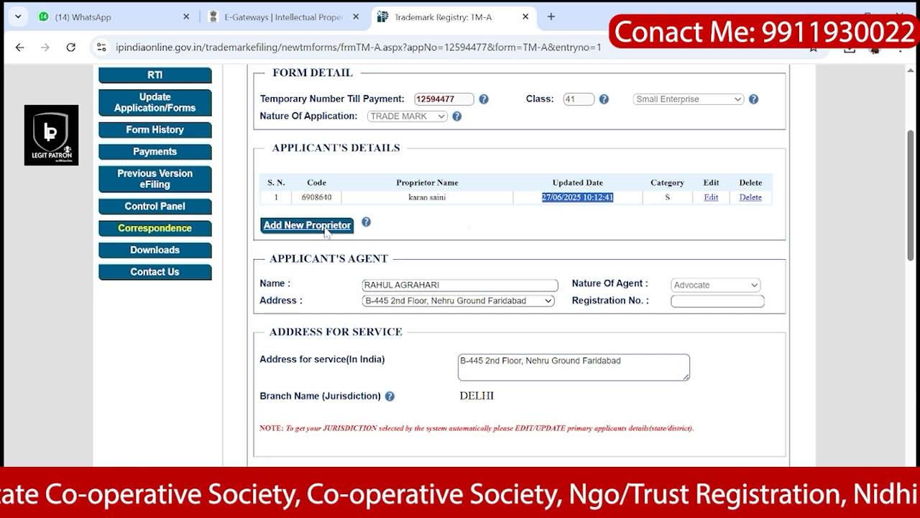
pyautogui.scroll(-2, 406, 232)
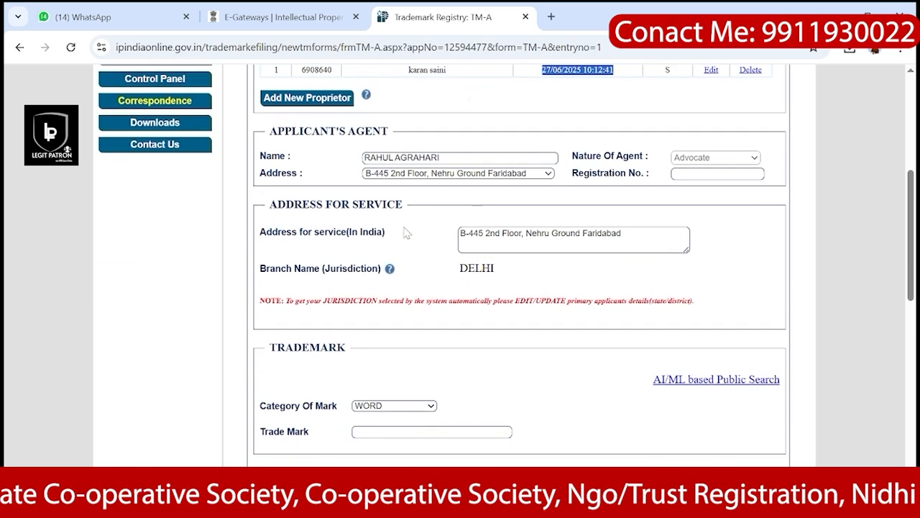
pyautogui.moveTo(268, 131); pyautogui.dragTo(394, 133)
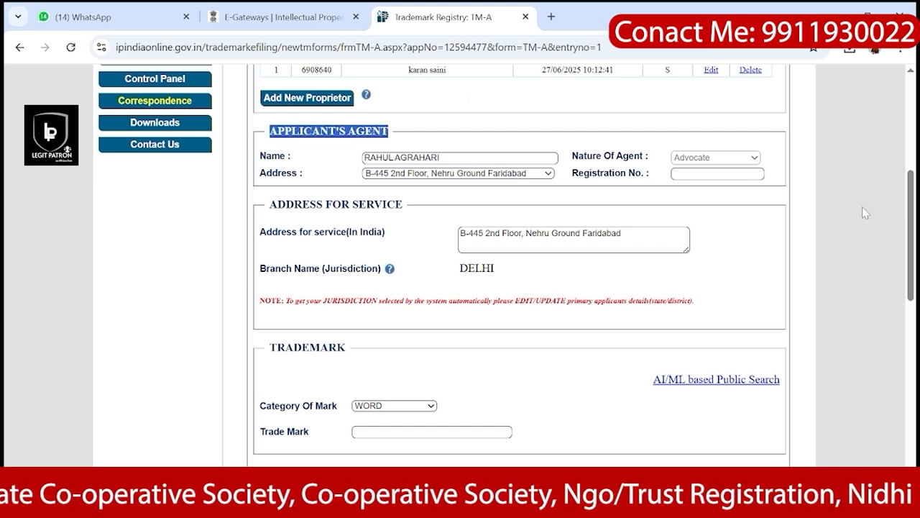
pyautogui.click(718, 174)
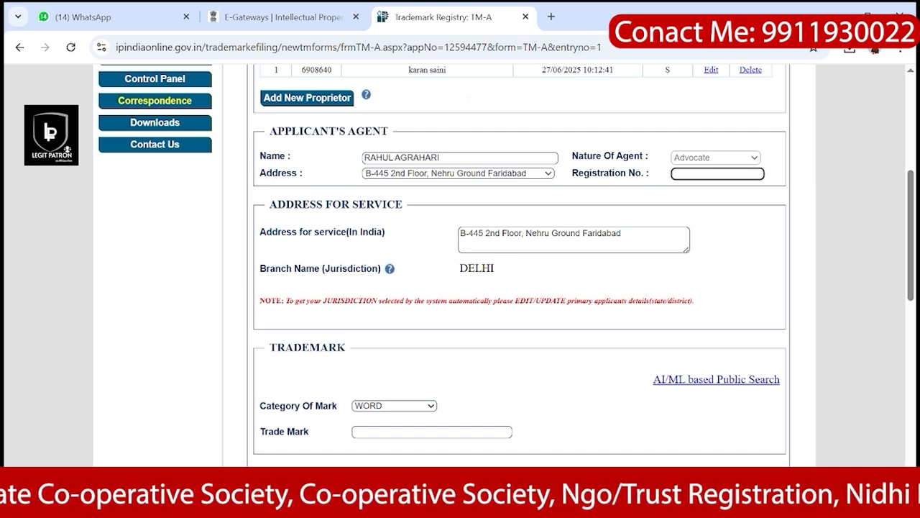
# Step: Enter the attorney's registration number under Applicant's Agent
pyautogui.scroll(4, 740, 176)
pyautogui.scroll(-2, 741, 176)
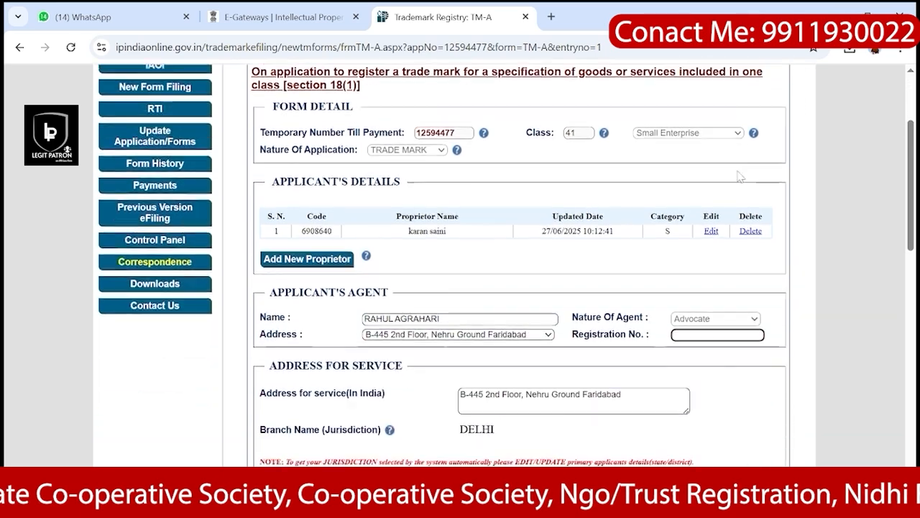
pyautogui.scroll(-2, 741, 176)
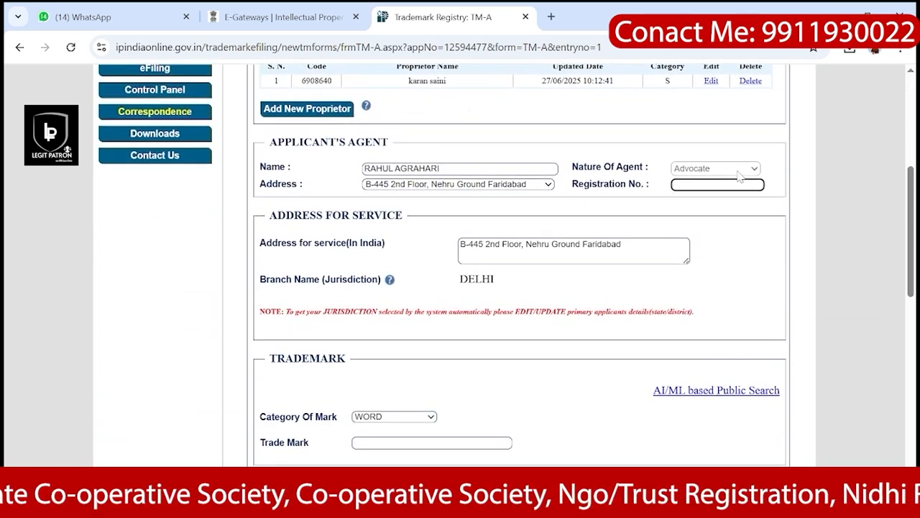
pyautogui.write('38318')
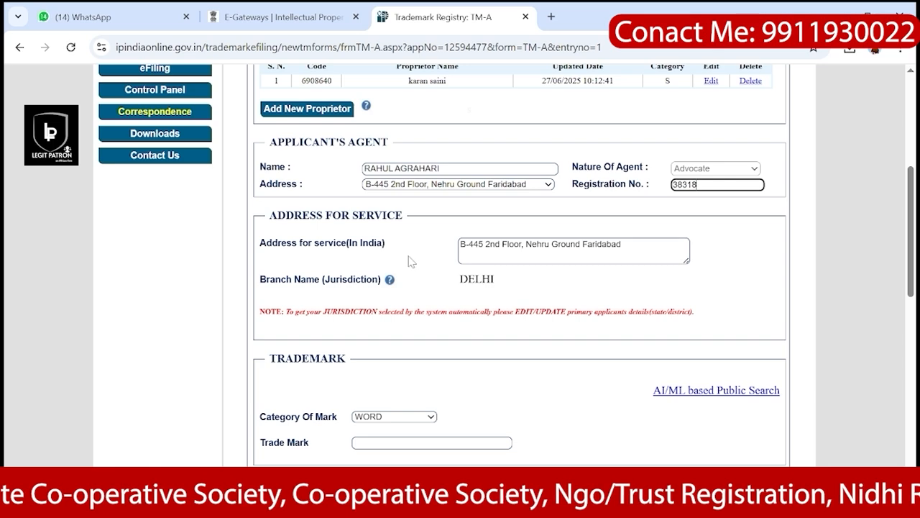
pyautogui.scroll(-1, 443, 272)
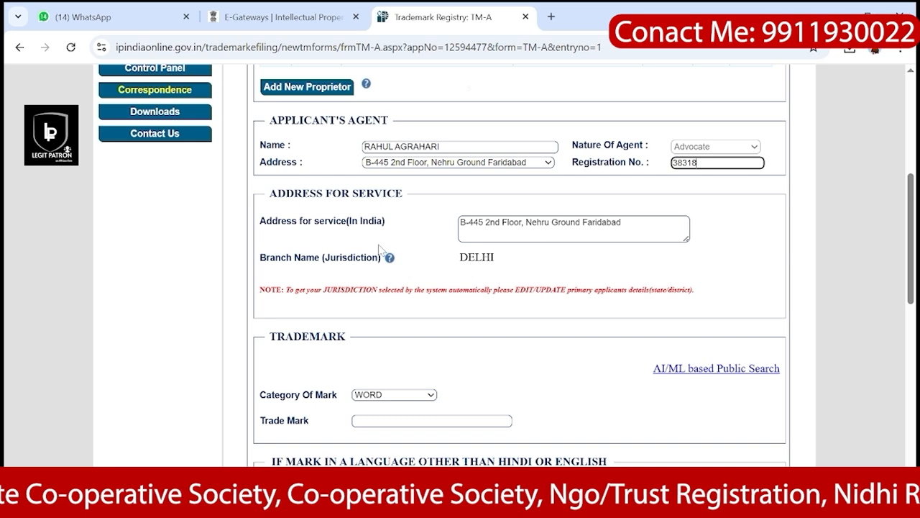
# Step: Review the available mark categories, leaving WORD selected for now
pyautogui.scroll(-4, 381, 250)
pyautogui.scroll(-6, 381, 250)
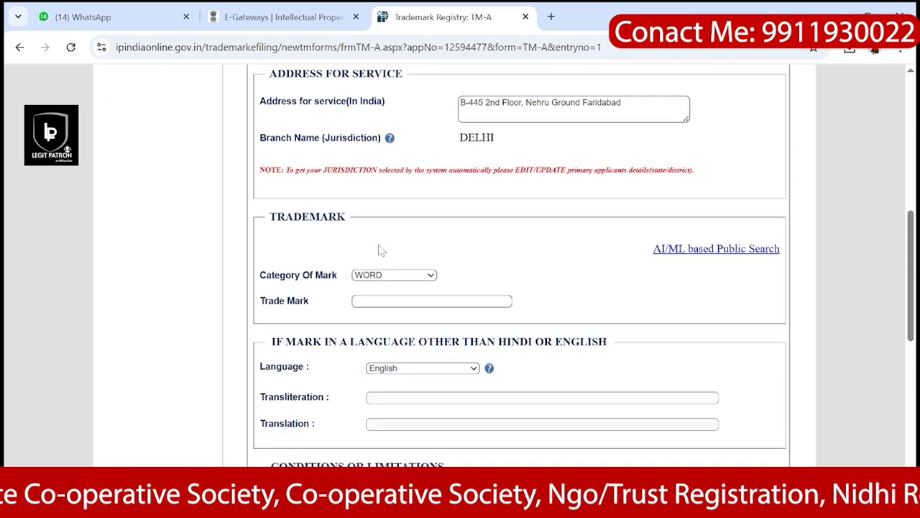
pyautogui.scroll(5, 313, 220)
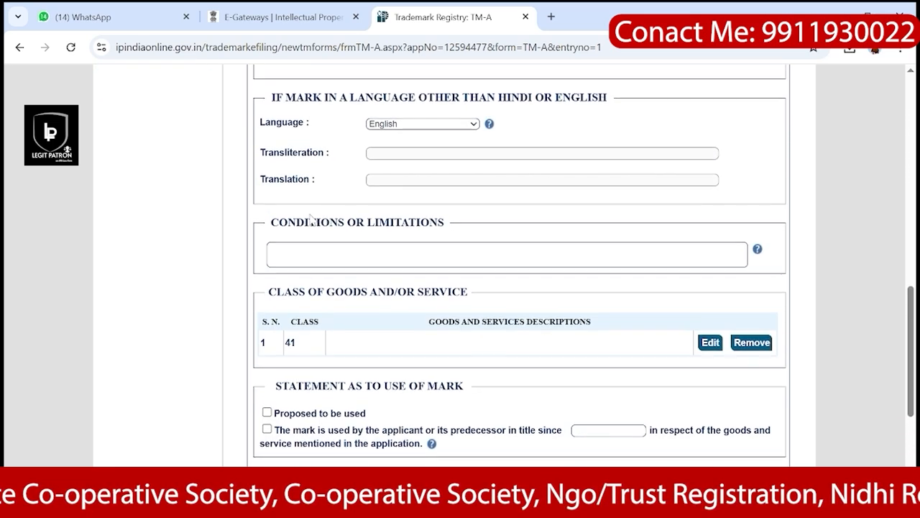
pyautogui.scroll(4, 313, 221)
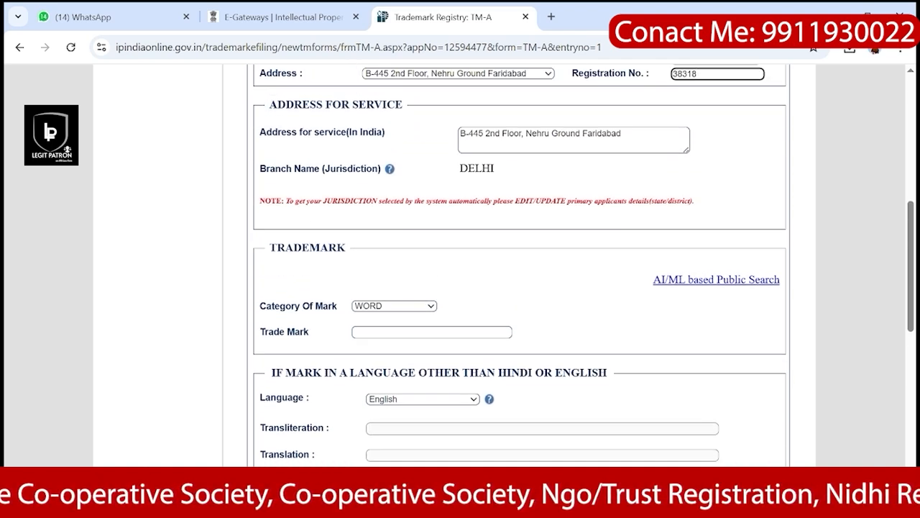
pyautogui.scroll(1, 506, 261)
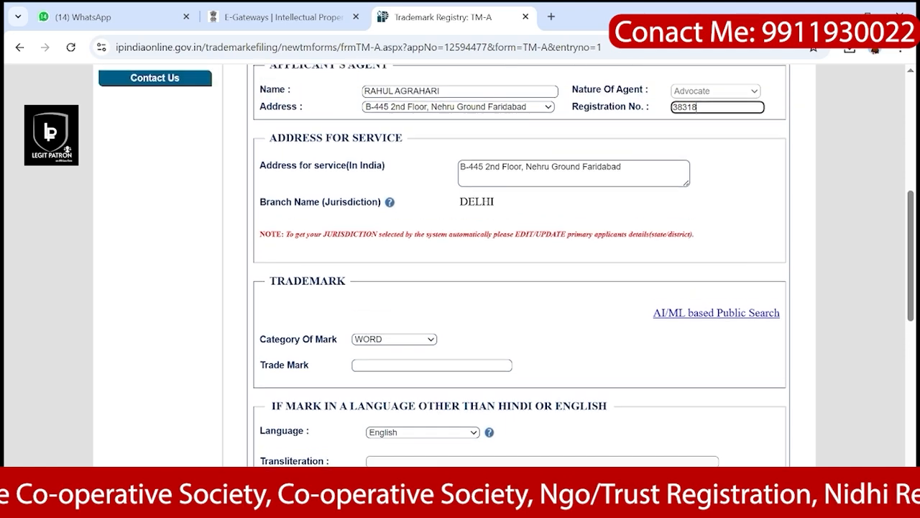
pyautogui.scroll(-2, 506, 262)
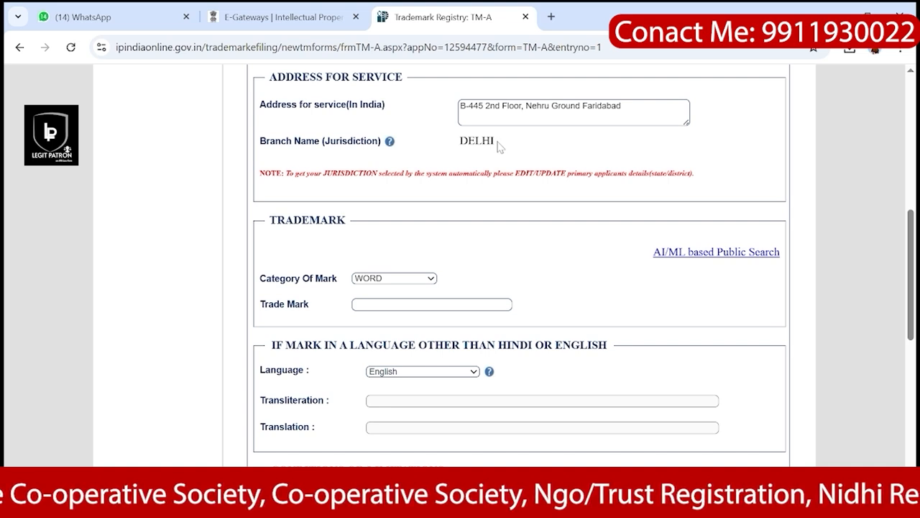
pyautogui.scroll(-1, 500, 146)
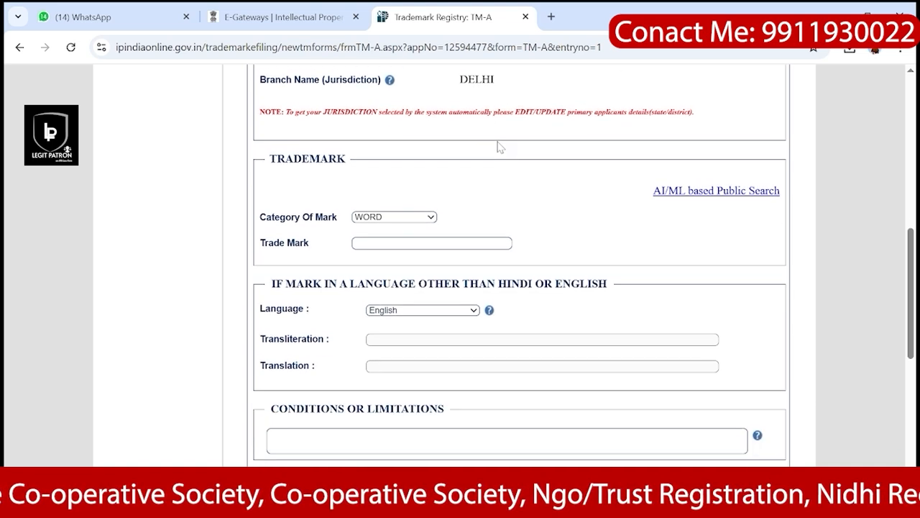
pyautogui.click(411, 217)
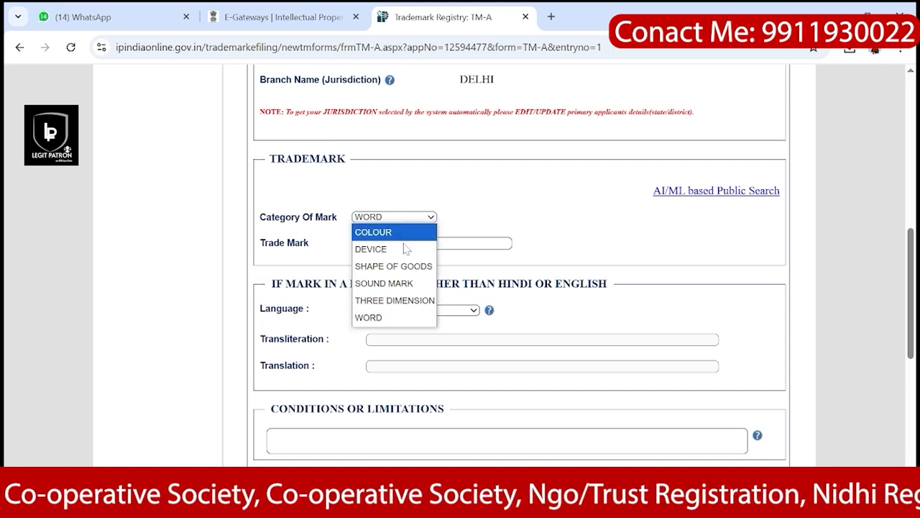
pyautogui.click(390, 318)
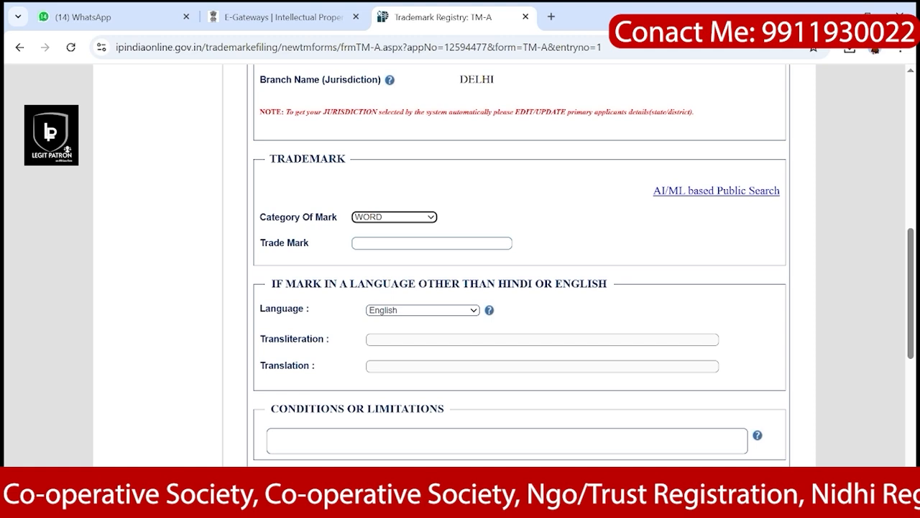
# Step: Switch the mark category to DEVICE and enter xyz as Trade Mark and Image Description
pyautogui.click(420, 243)
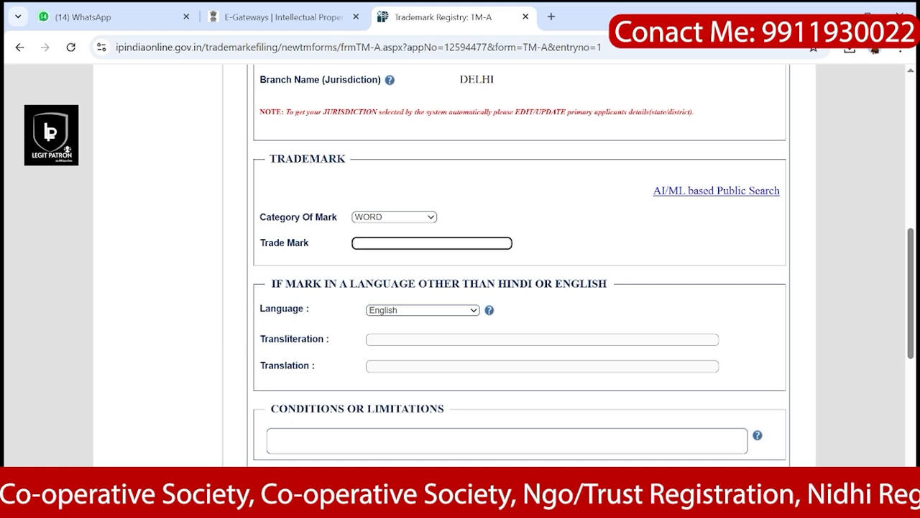
pyautogui.click(429, 221)
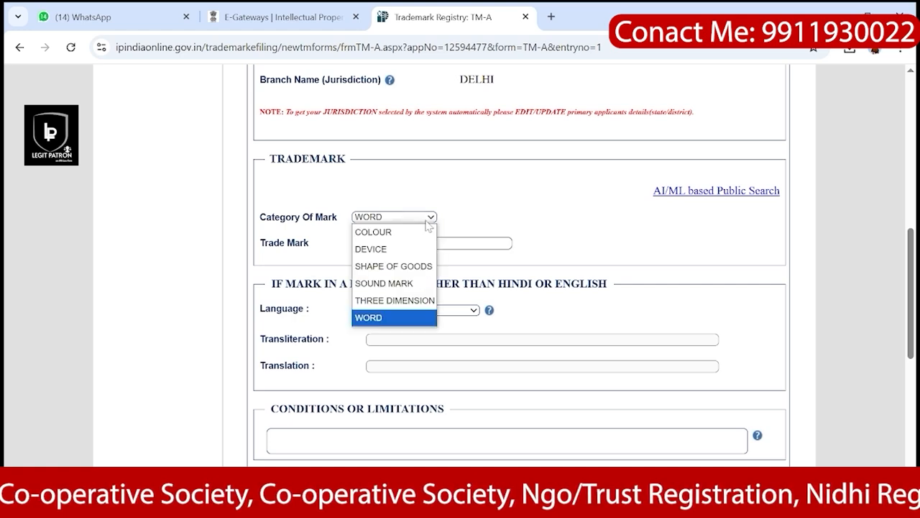
pyautogui.click(394, 249)
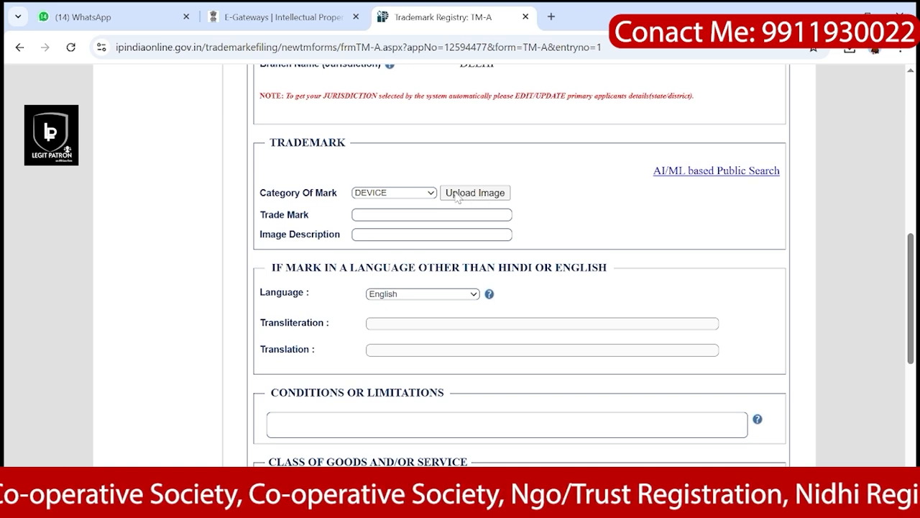
pyautogui.click(432, 215)
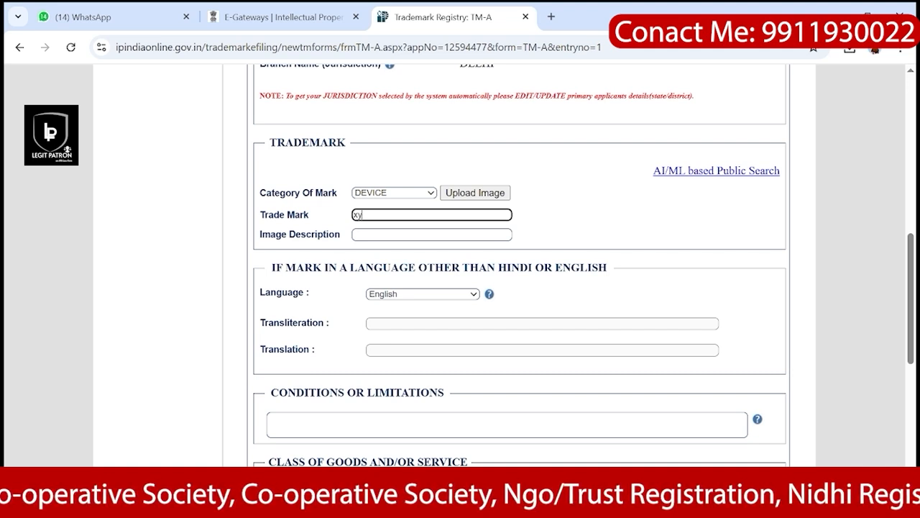
pyautogui.press('Tab')
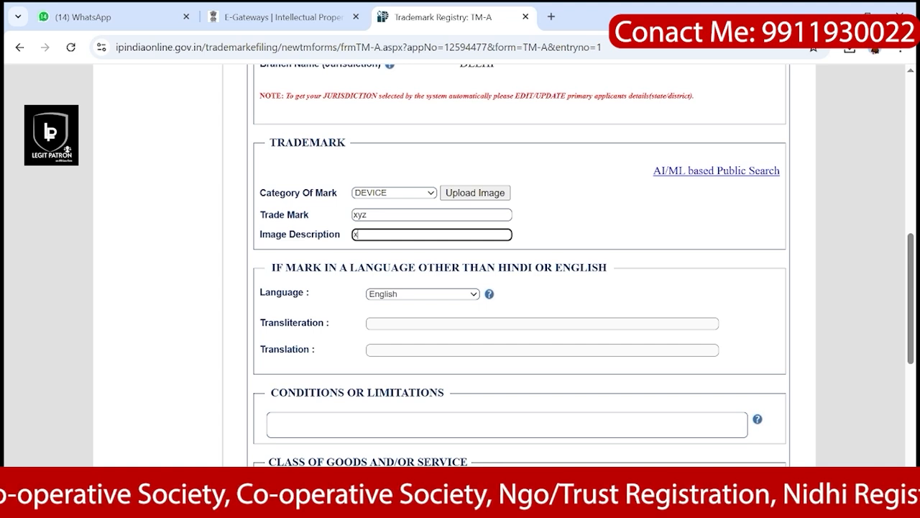
pyautogui.scroll(-1, 495, 214)
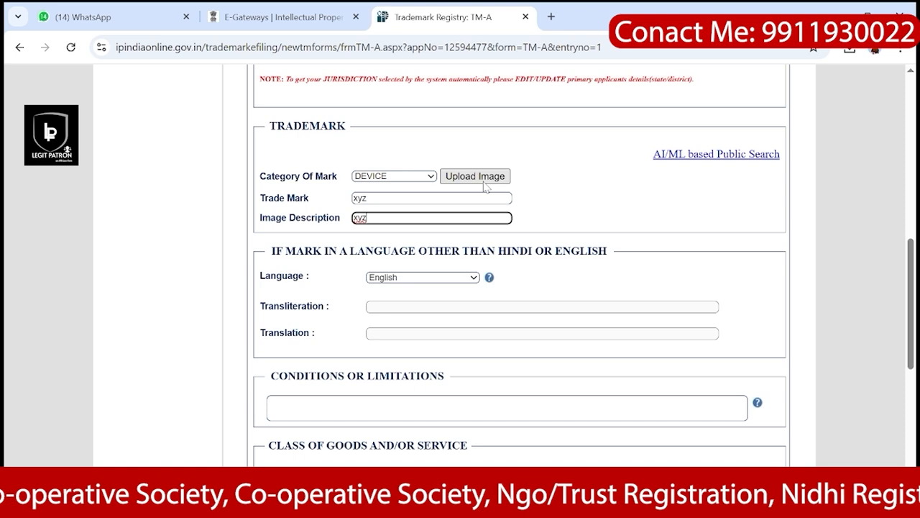
# Step: Open the Upload Image page for the DEVICE mark and dismiss the file picker without choosing a file
pyautogui.click(458, 178)
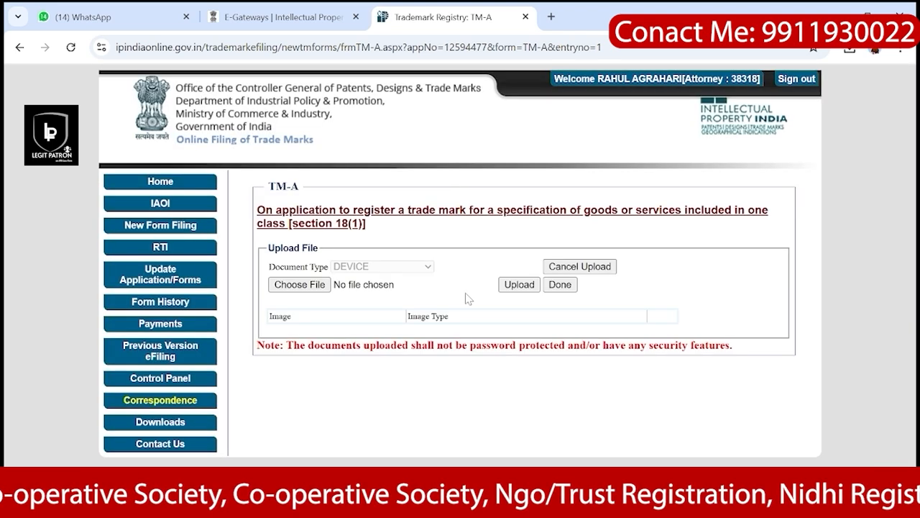
pyautogui.click(284, 285)
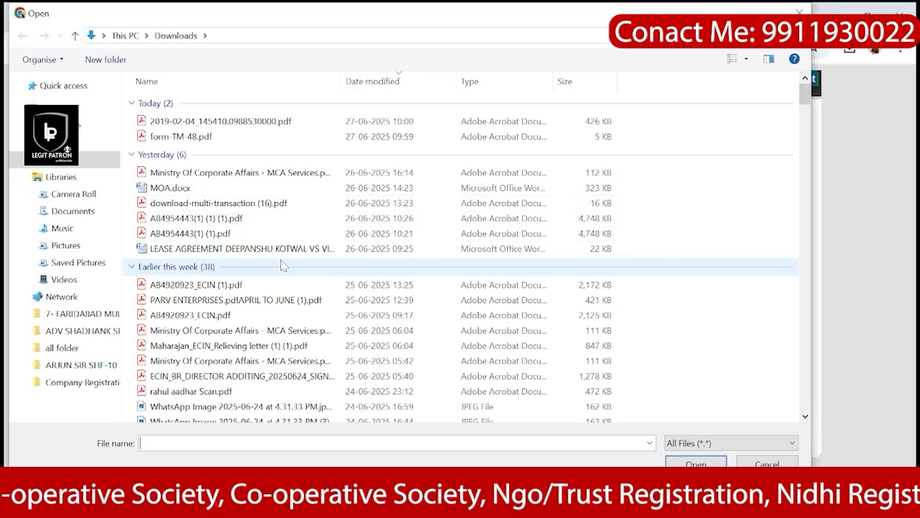
pyautogui.scroll(-2, 282, 264)
pyautogui.scroll(2, 282, 264)
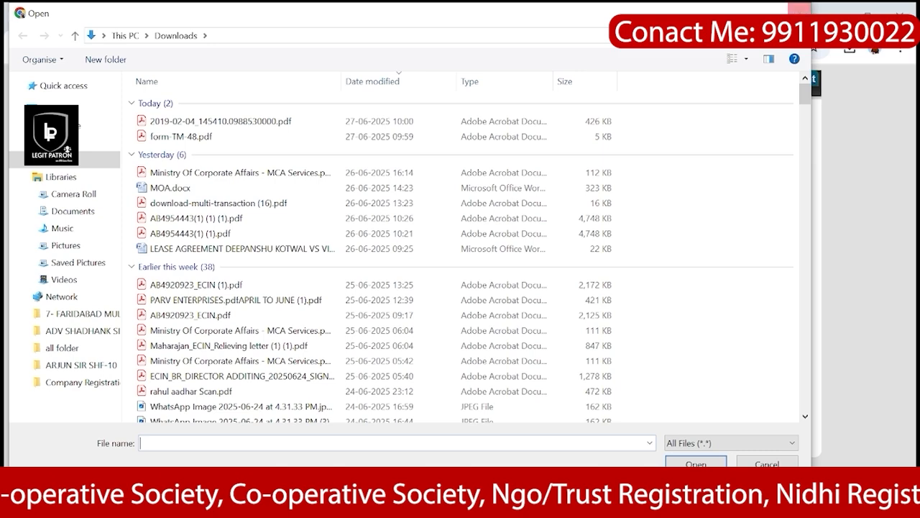
pyautogui.click(799, 12)
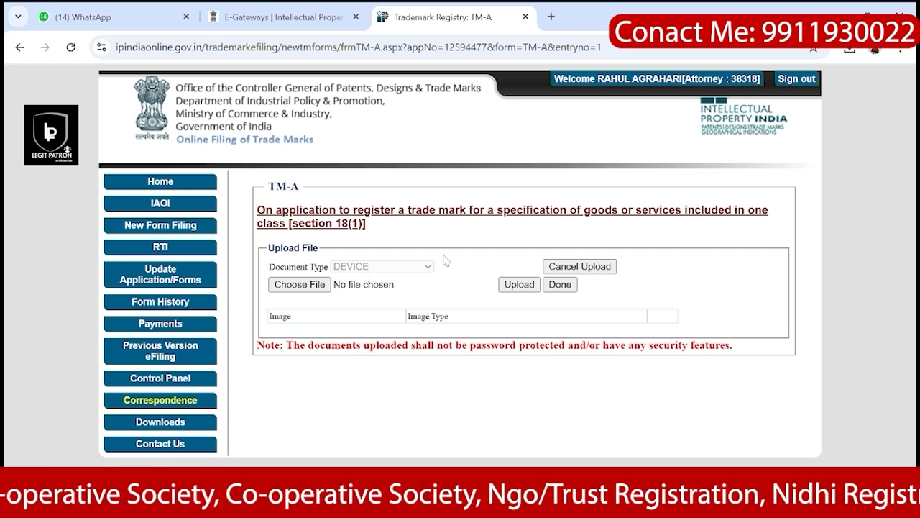
pyautogui.moveTo(449, 242); pyautogui.dragTo(464, 275)
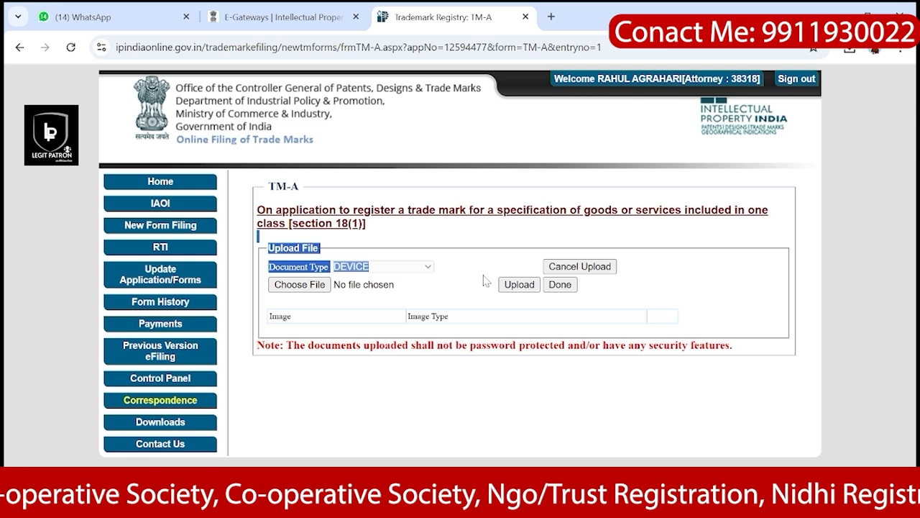
pyautogui.click(483, 280)
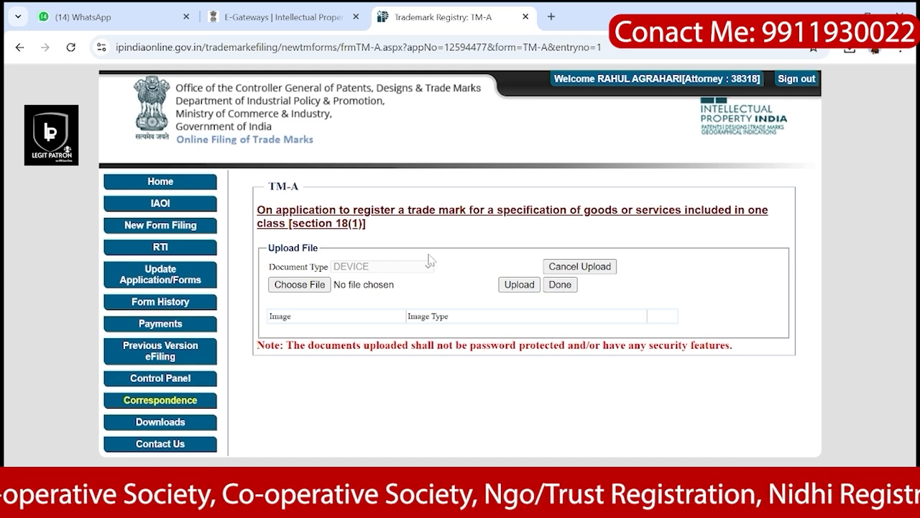
# Step: Finish with the upload page and return down the TM-A form
pyautogui.click(560, 285)
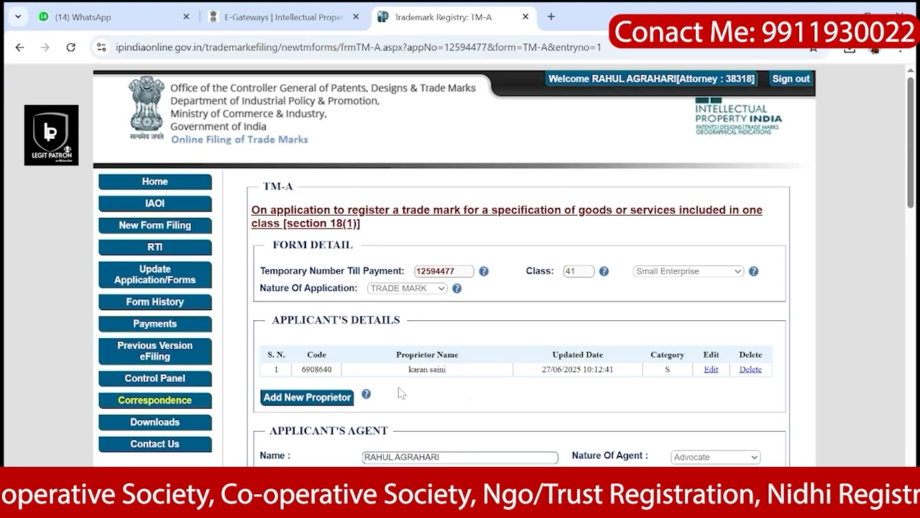
pyautogui.scroll(-1, 399, 389)
pyautogui.scroll(-5, 401, 391)
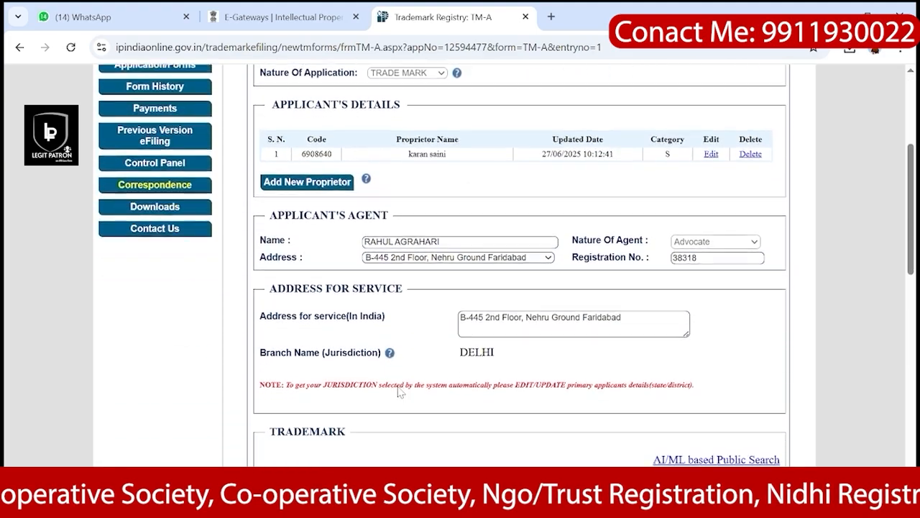
pyautogui.scroll(-1, 399, 391)
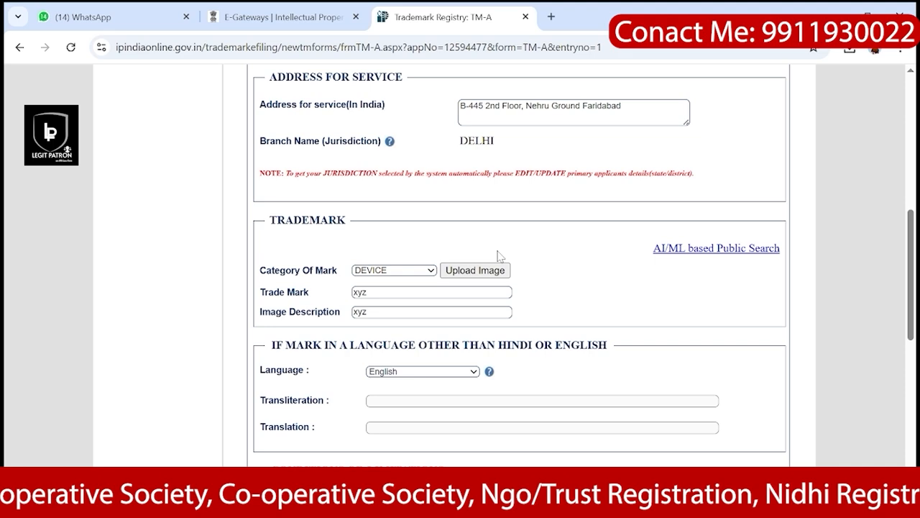
pyautogui.scroll(-2, 572, 300)
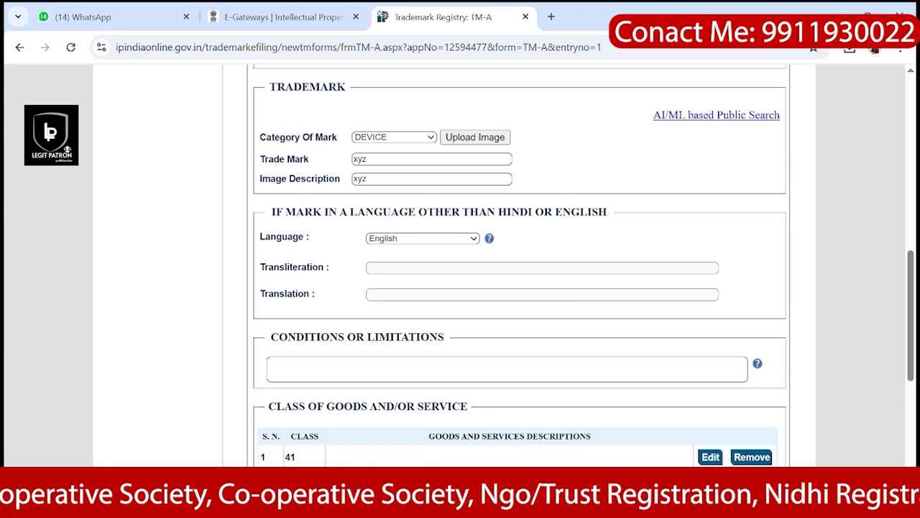
pyautogui.scroll(-1, 423, 242)
pyautogui.scroll(-1, 423, 242)
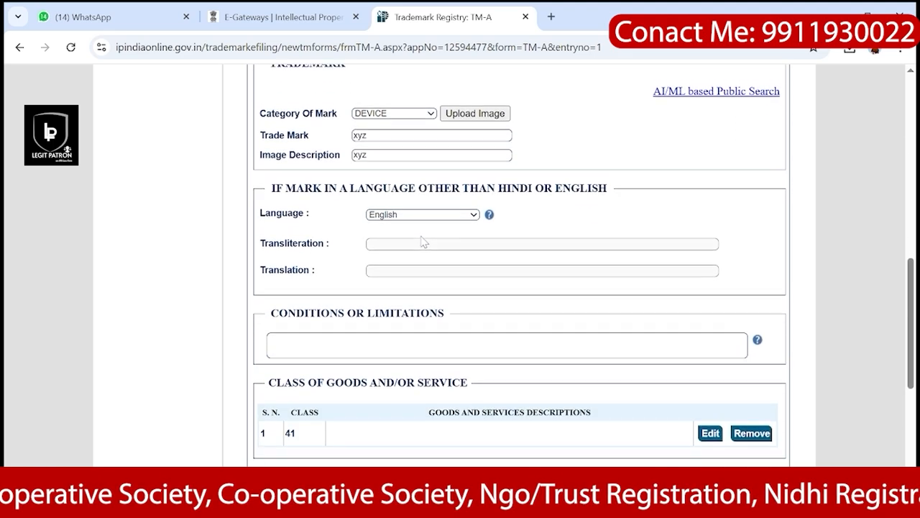
# Step: Check the mark Language list, keeping English, and scroll on toward Conditions or Limitations
pyautogui.click(447, 197)
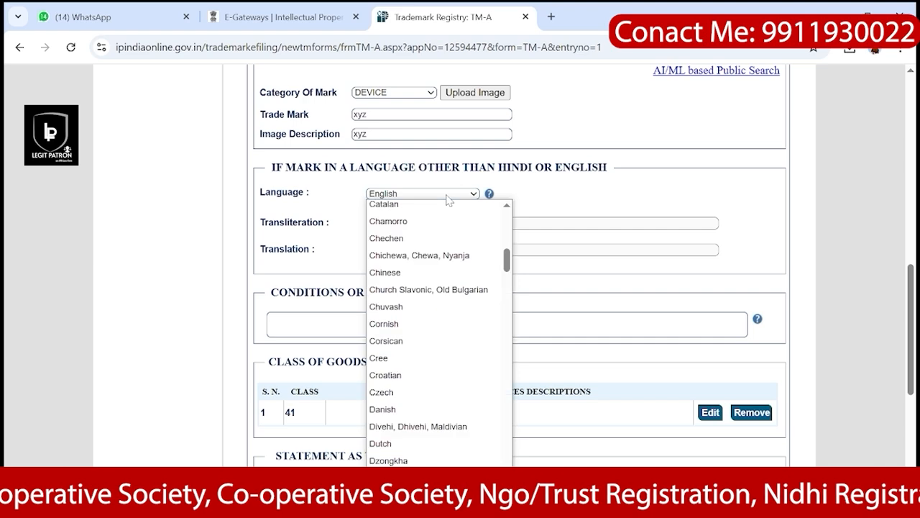
pyautogui.click(447, 194)
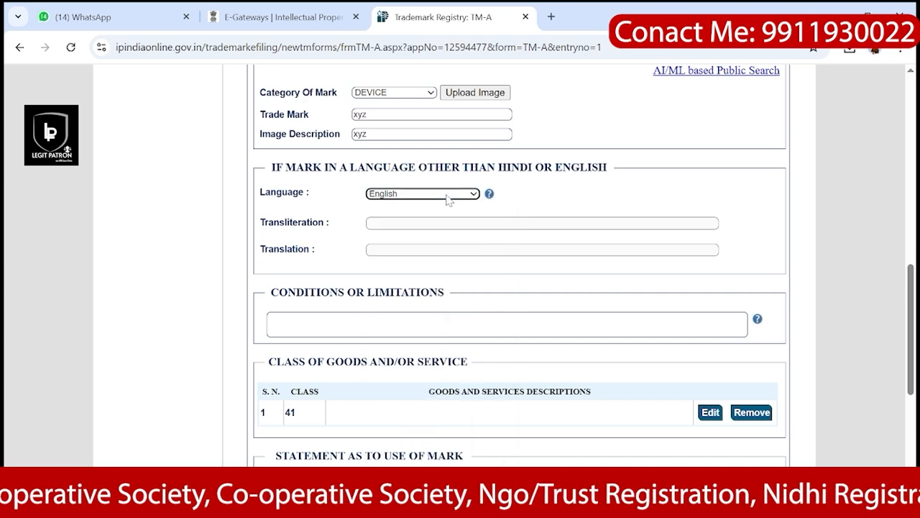
pyautogui.scroll(-3, 447, 200)
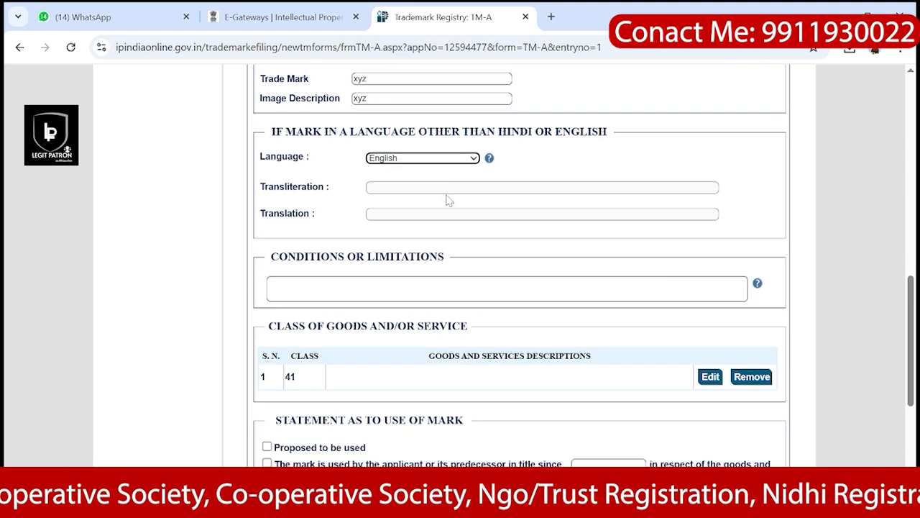
pyautogui.scroll(-2, 447, 200)
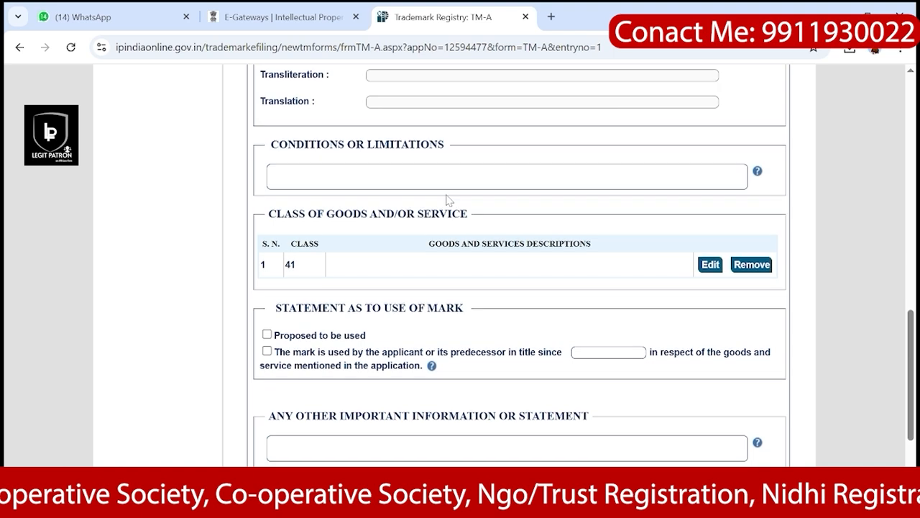
pyautogui.scroll(-1, 447, 201)
# Step: Enter 'we want trademark in same colour' in the Conditions or Limitations box, trimming the trailing space
pyautogui.click(447, 153)
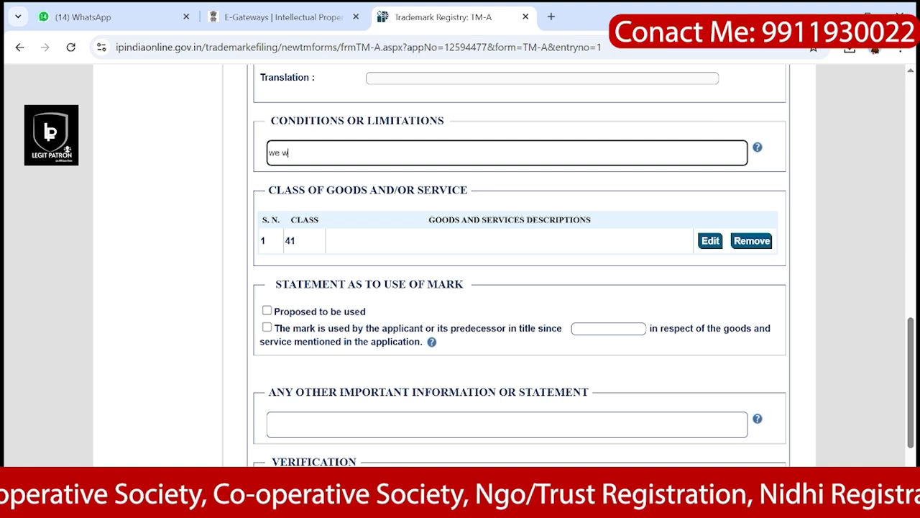
pyautogui.write('we want tra')
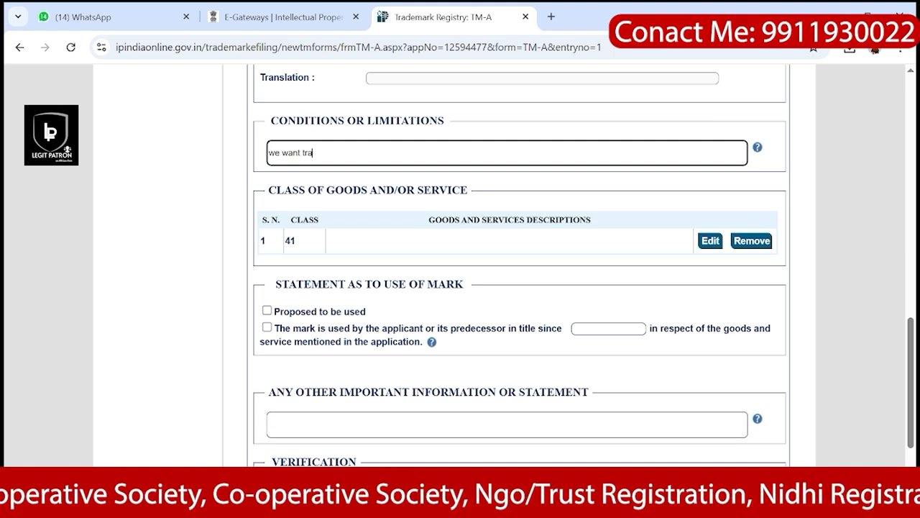
pyautogui.write('demark ')
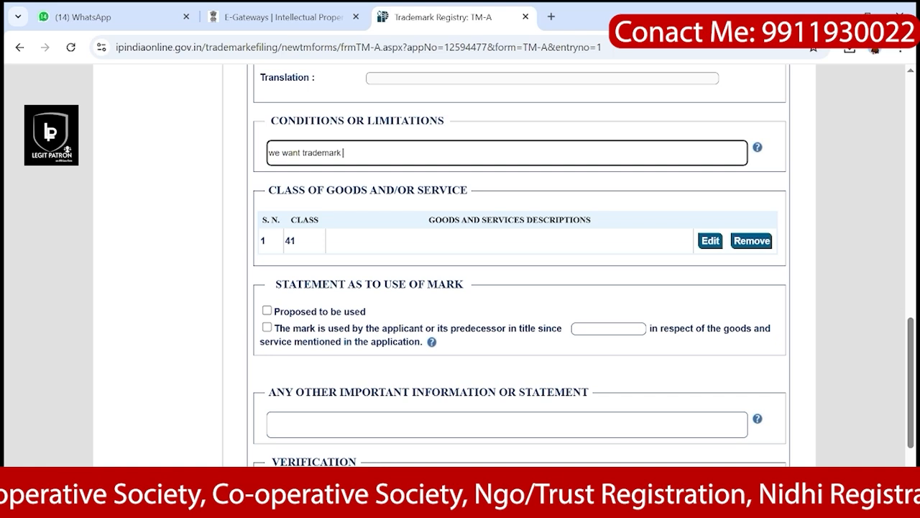
pyautogui.write('in same ')
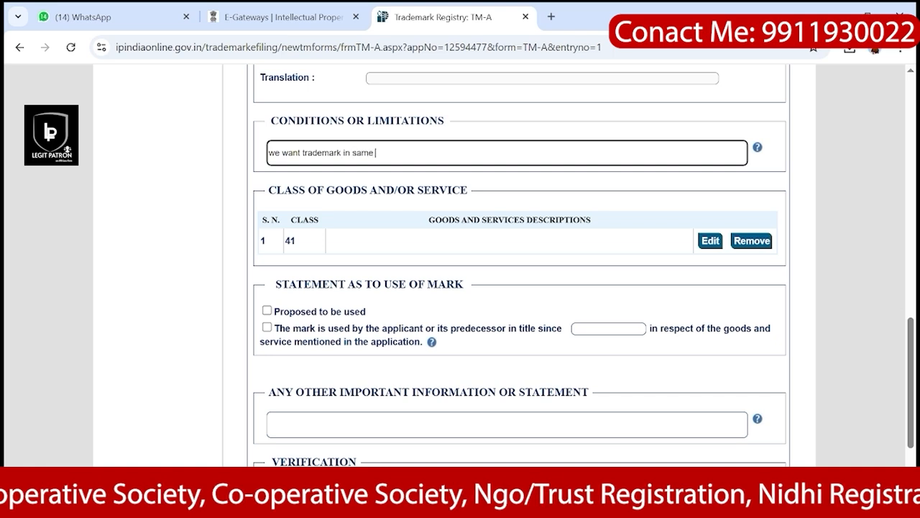
pyautogui.write('colour')
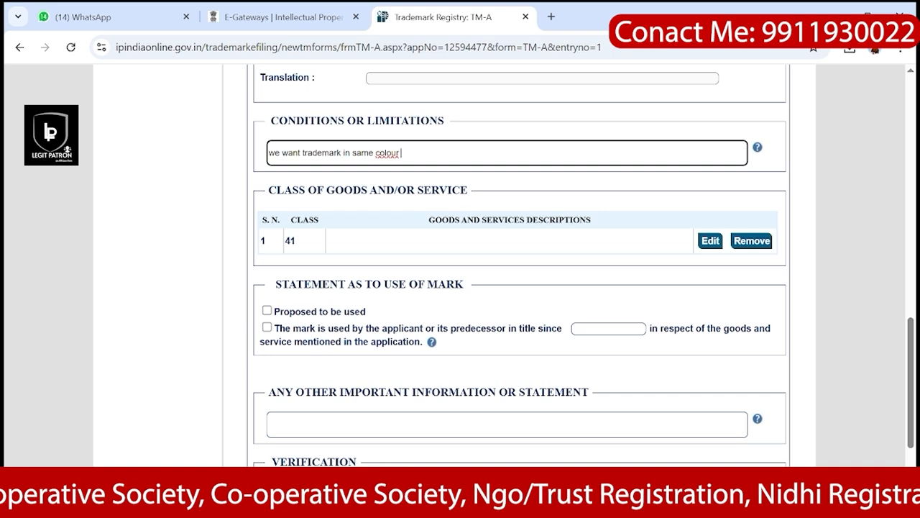
pyautogui.press('BackSpace')
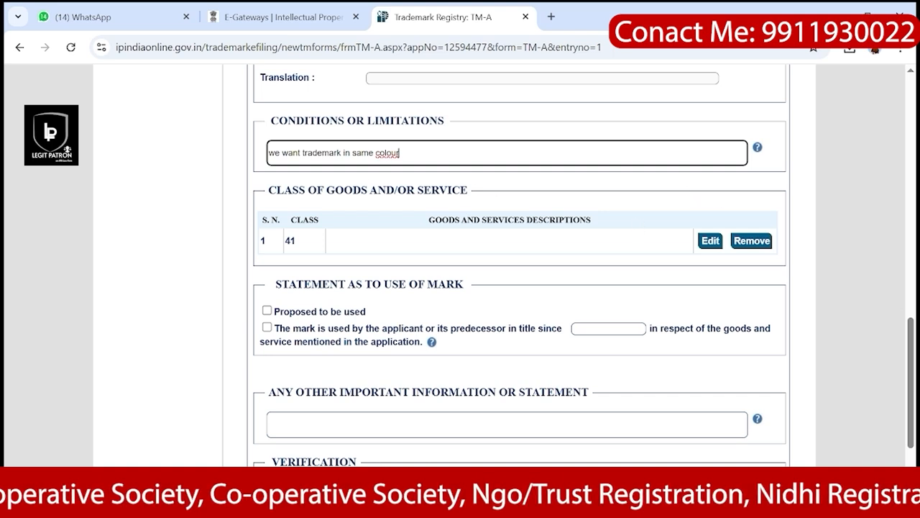
pyautogui.scroll(-1, 431, 215)
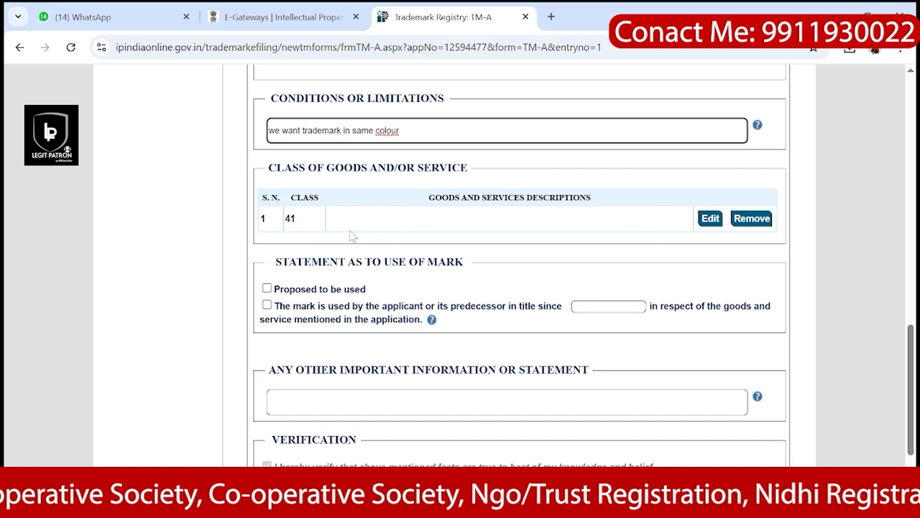
# Step: Start editing the class 41 goods and services entry, confirming the prompt, then open a new browser tab
pyautogui.click(710, 219)
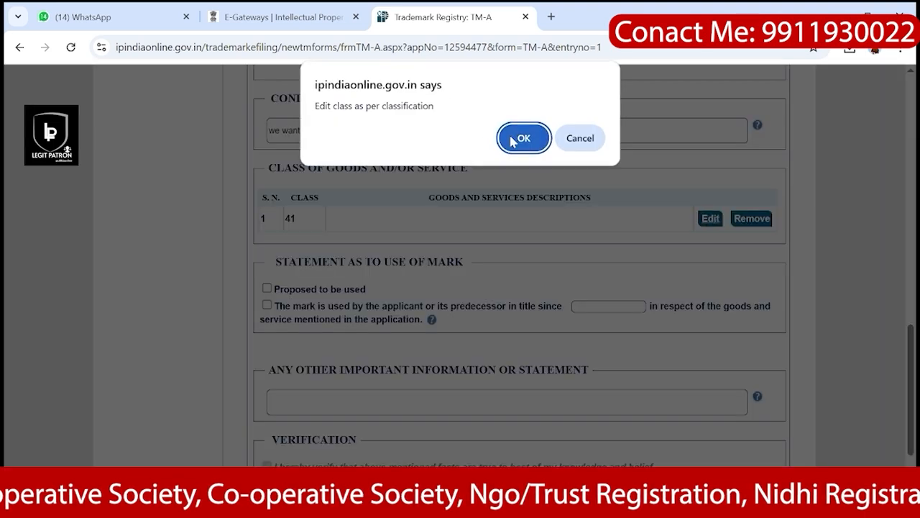
pyautogui.click(513, 141)
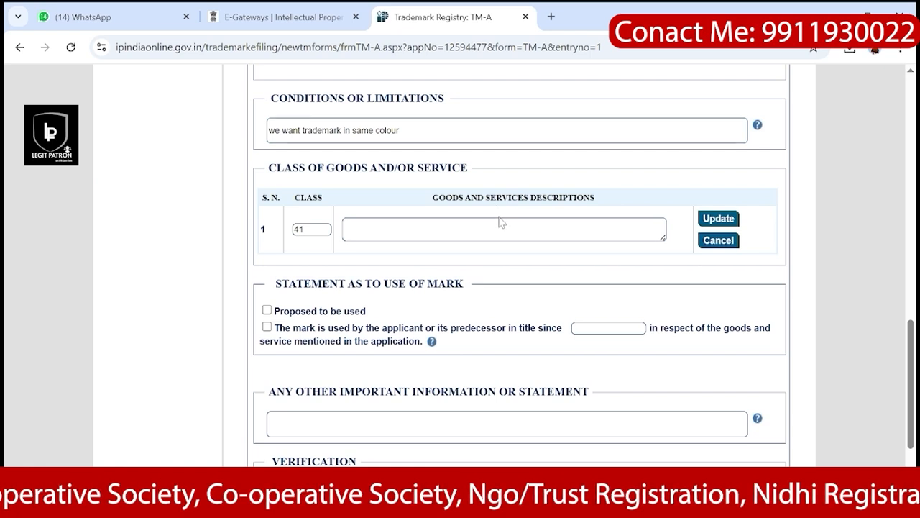
pyautogui.click(550, 17)
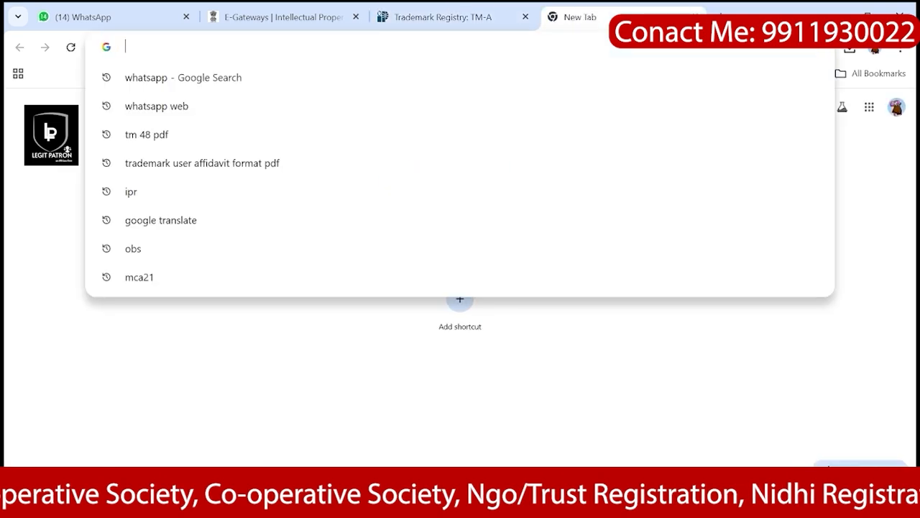
# Step: Search Google for 'classes of trademark goods and services' and open the classification-of-goods.pdf result
pyautogui.write('classif')
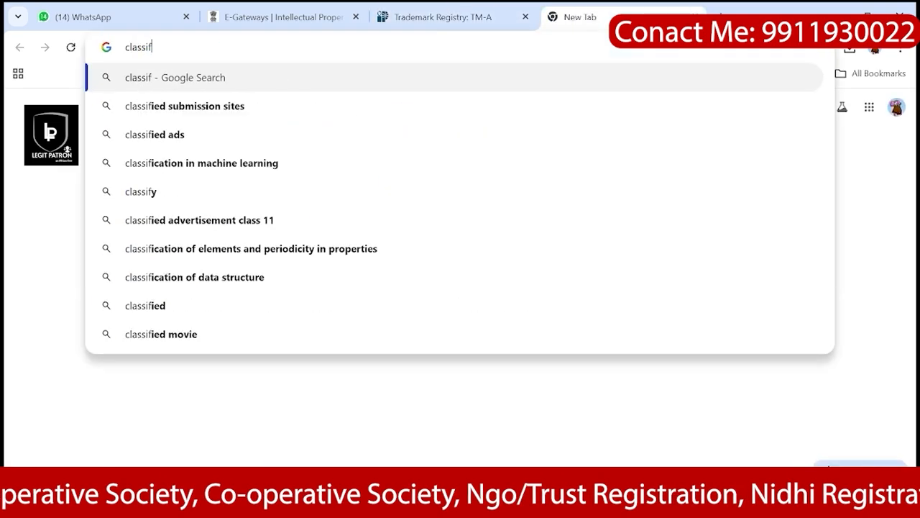
pyautogui.write('icatio')
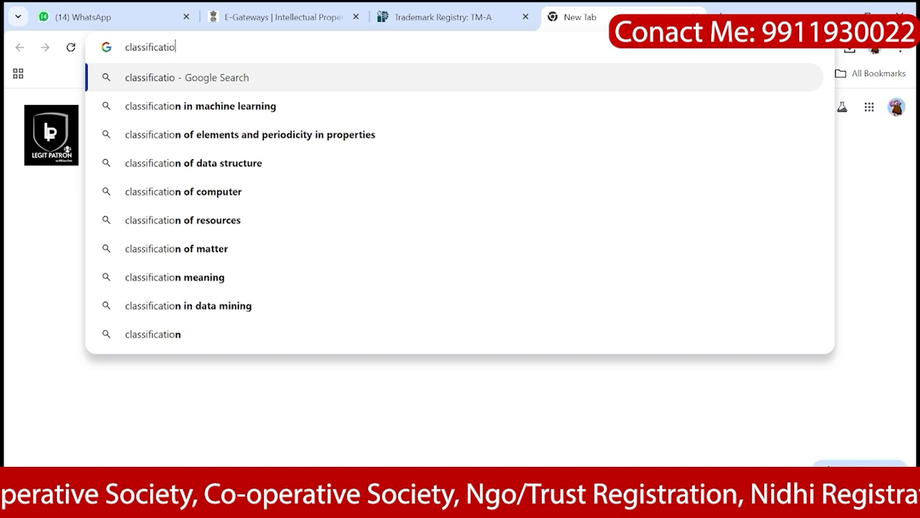
pyautogui.write('n sof ')
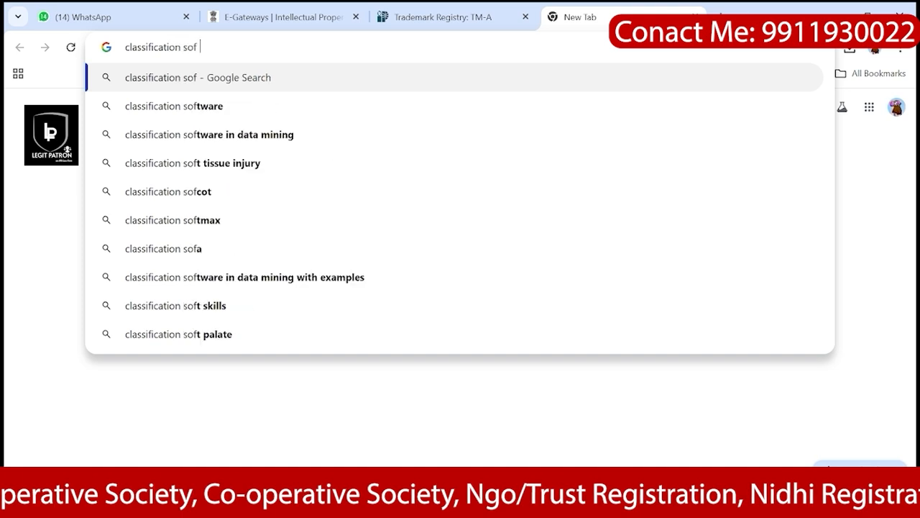
pyautogui.write('tradem')
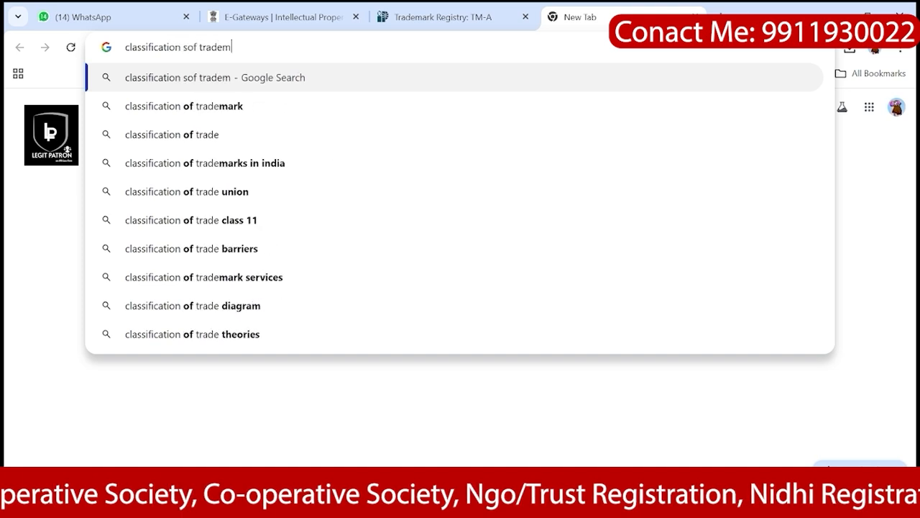
pyautogui.write('ark')
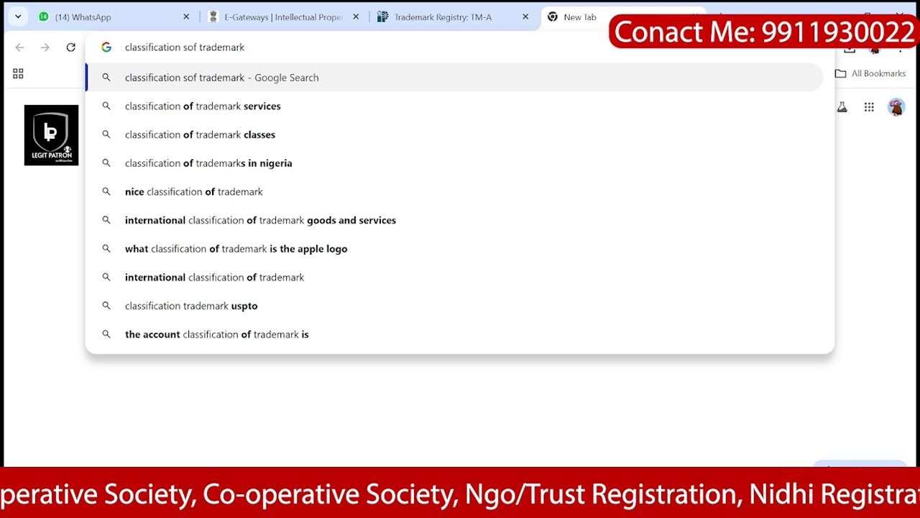
pyautogui.write(' goo')
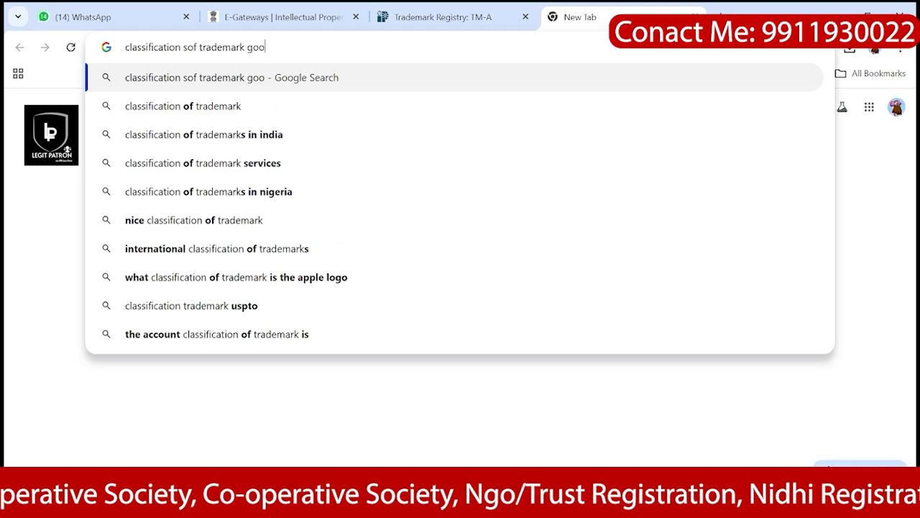
pyautogui.write('ds &')
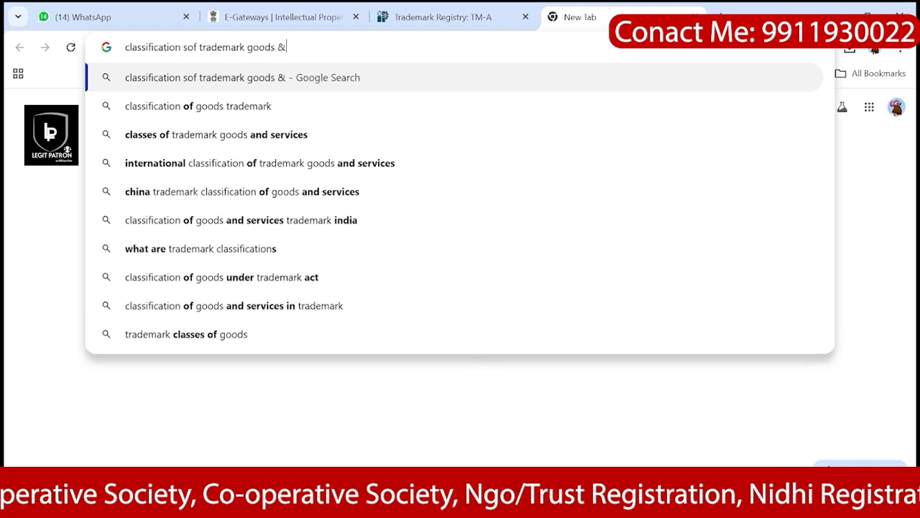
pyautogui.press('Down')
pyautogui.press('Down')
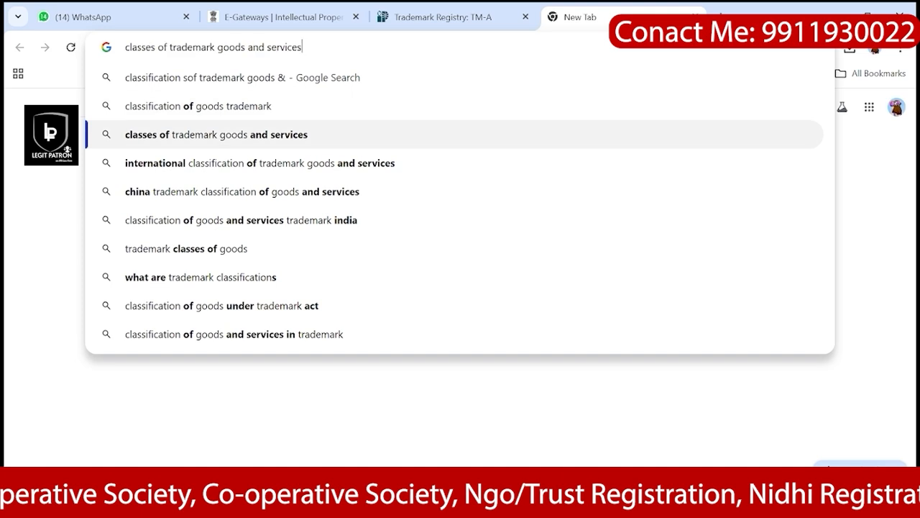
pyautogui.press('Return')
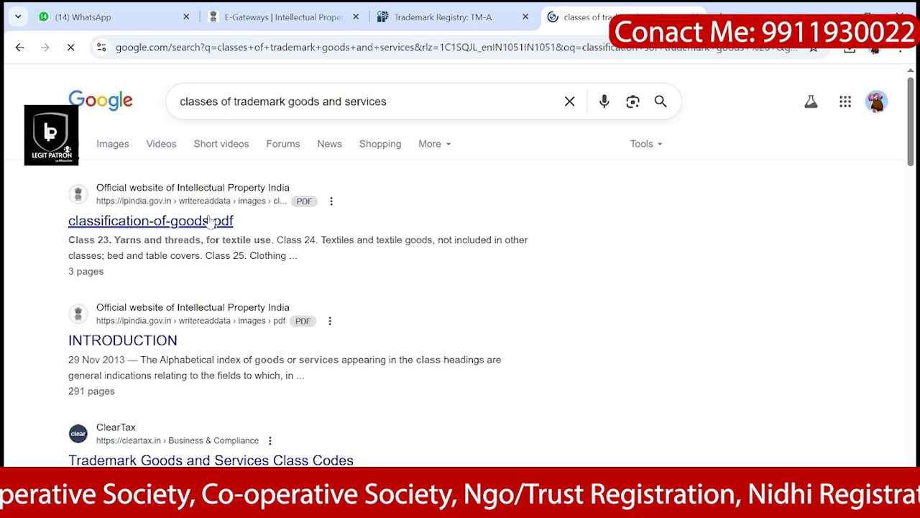
pyautogui.click(171, 224)
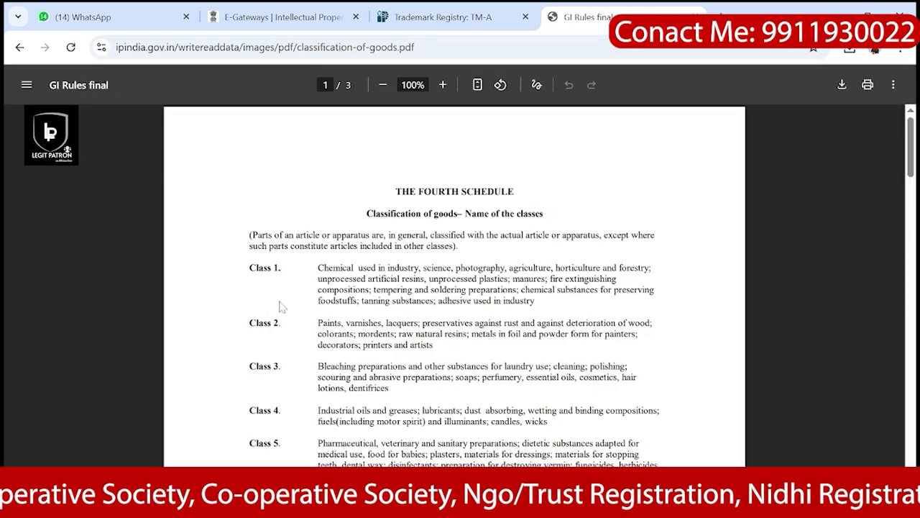
# Step: Browse the classification PDF's classes 1–34, briefly checking the class entry on the TM-A form
pyautogui.scroll(-5, 454, 287)
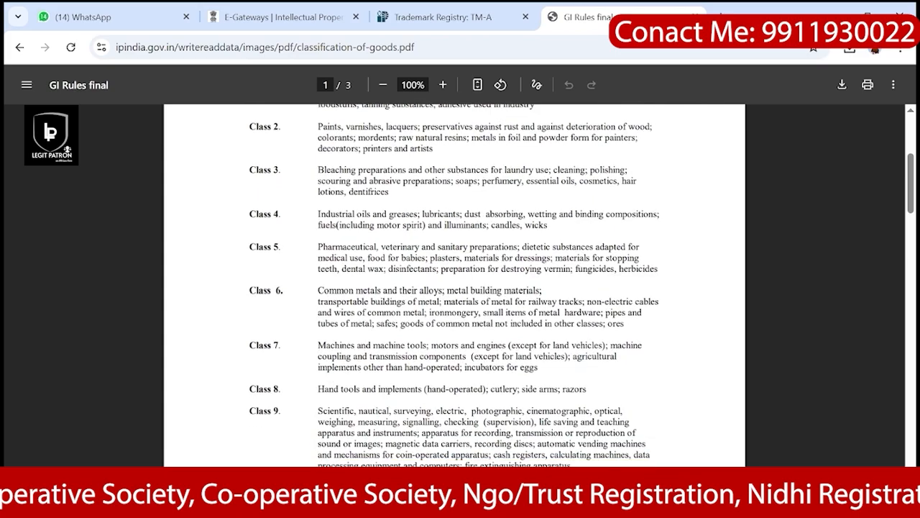
pyautogui.scroll(-3, 455, 287)
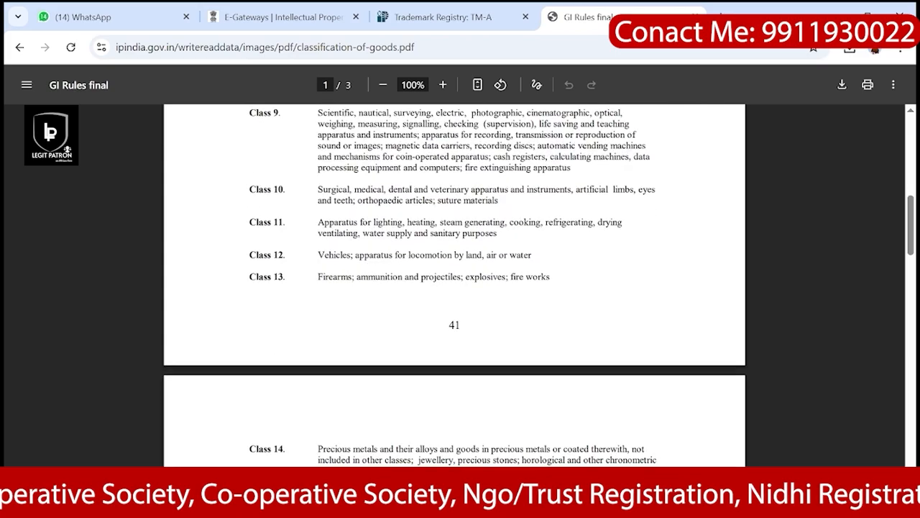
pyautogui.scroll(-10, 454, 288)
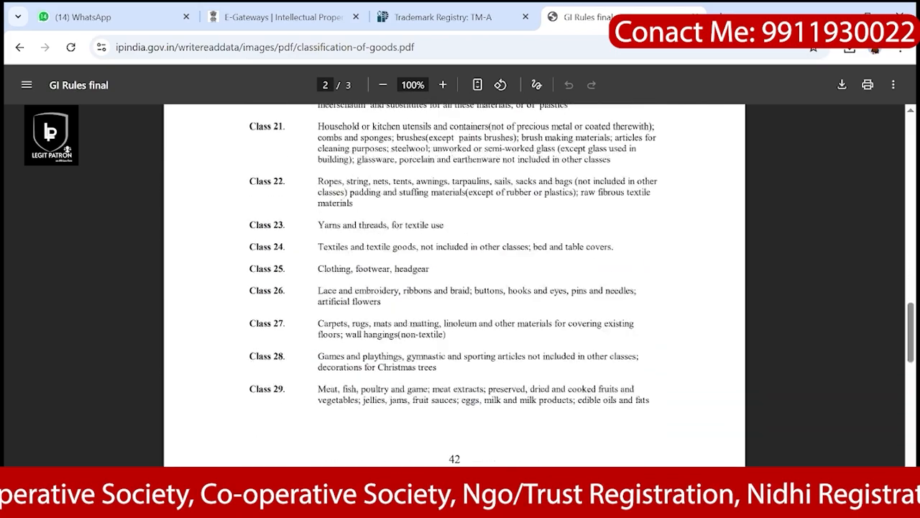
pyautogui.scroll(-9, 455, 288)
pyautogui.scroll(4, 454, 287)
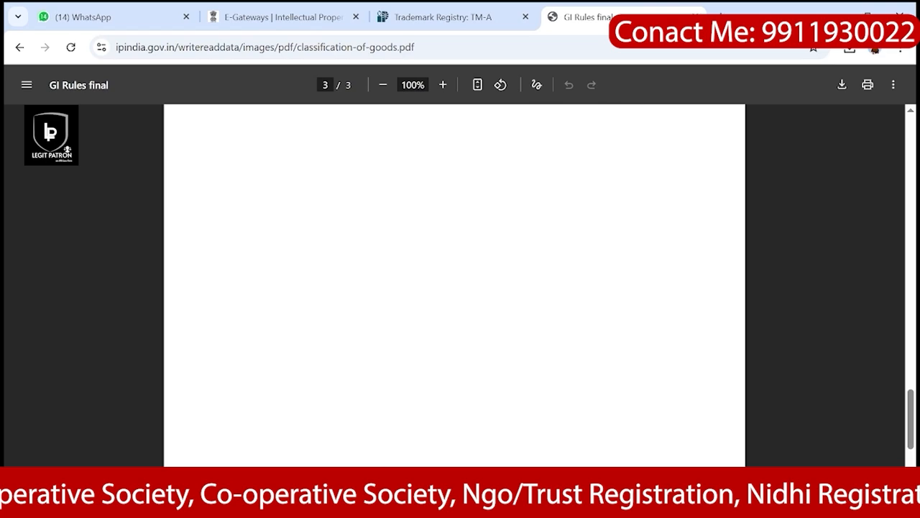
pyautogui.scroll(1, 455, 287)
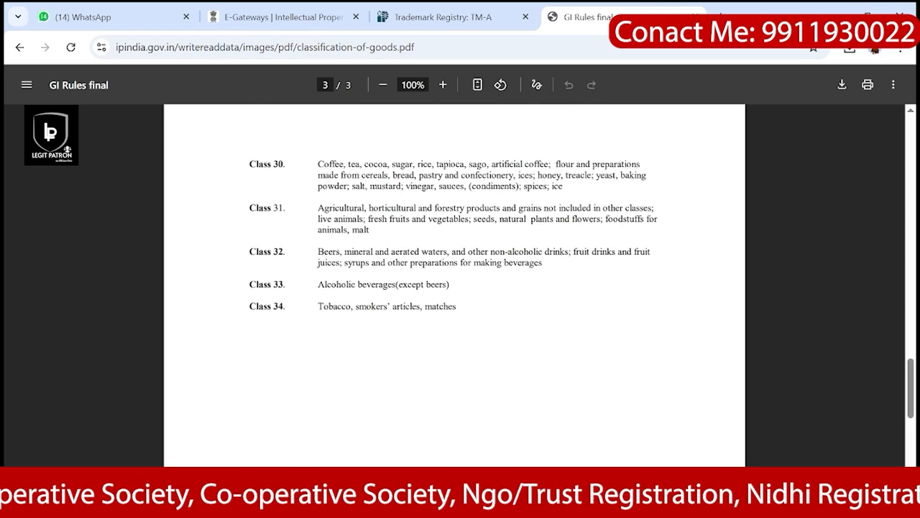
pyautogui.scroll(3, 454, 287)
pyautogui.scroll(-3, 454, 288)
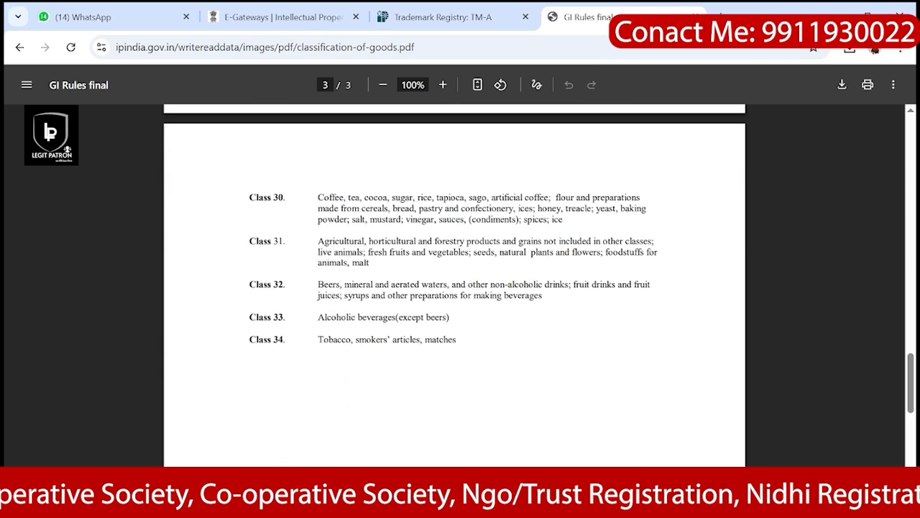
pyautogui.scroll(10, 455, 288)
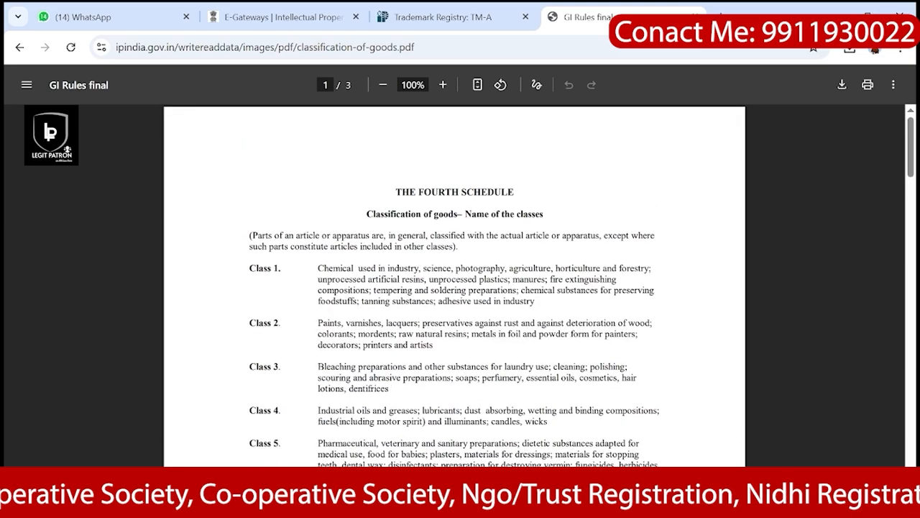
pyautogui.scroll(-15, 455, 287)
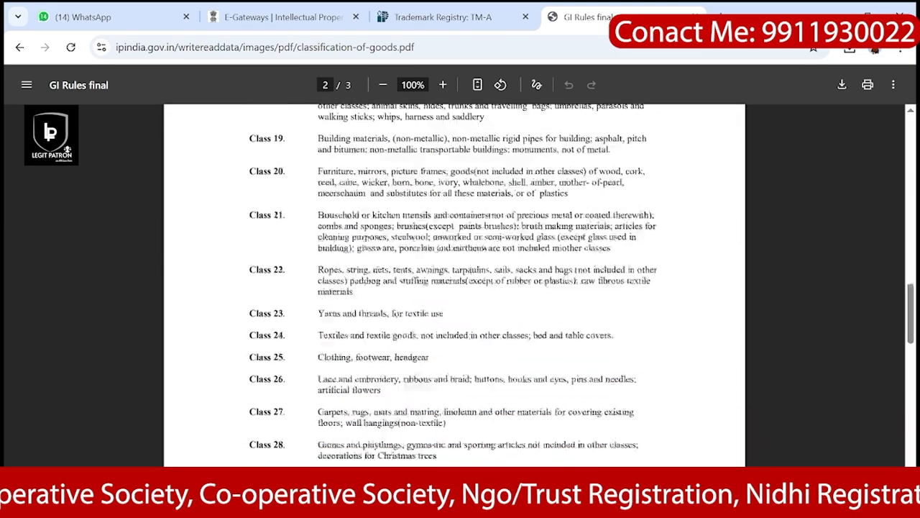
pyautogui.scroll(-8, 455, 288)
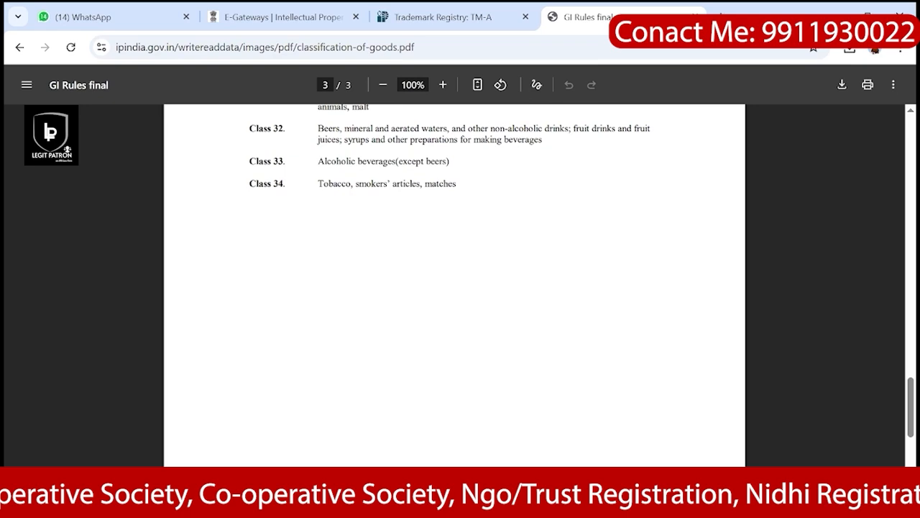
pyautogui.scroll(5, 362, 205)
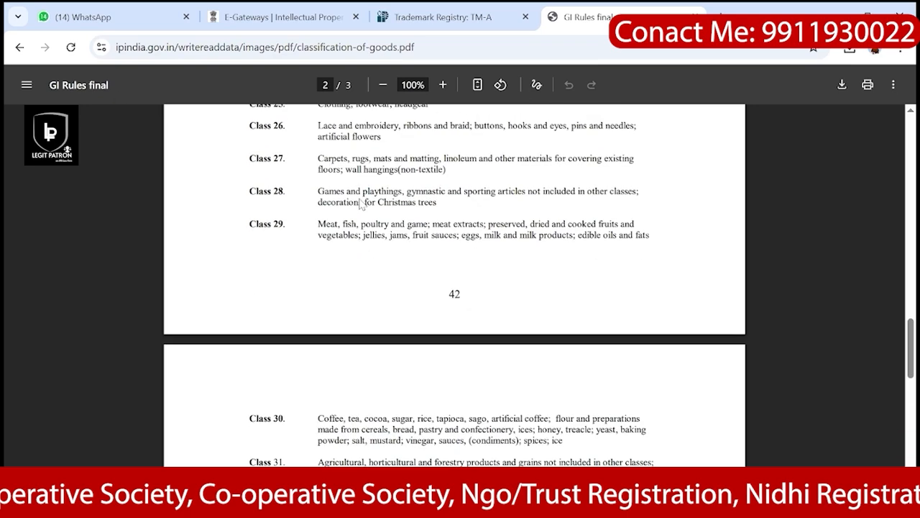
pyautogui.click(475, 7)
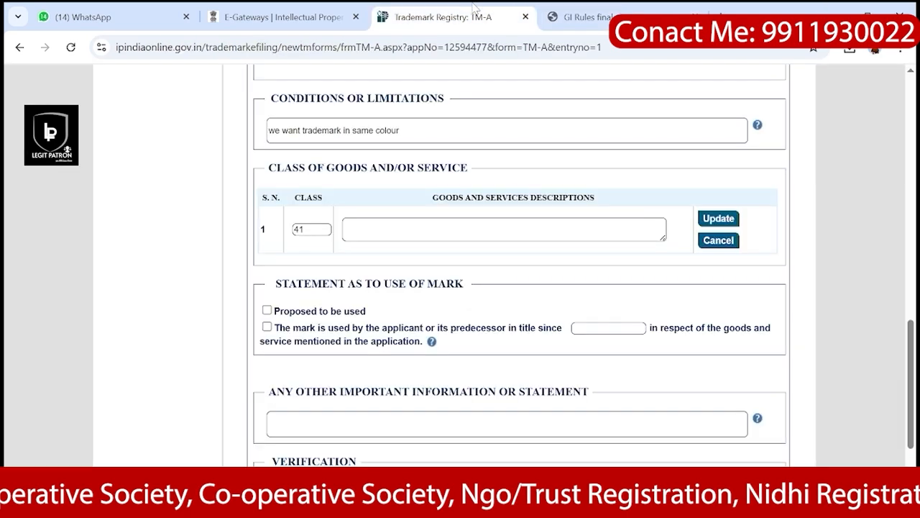
pyautogui.click(656, 9)
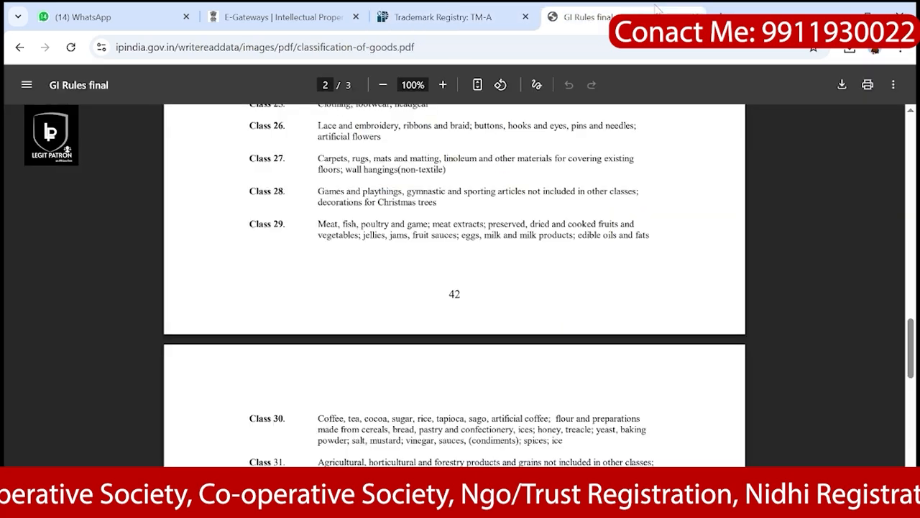
# Step: Return to the Google results for trademark goods and services classes and scan them
pyautogui.click(19, 47)
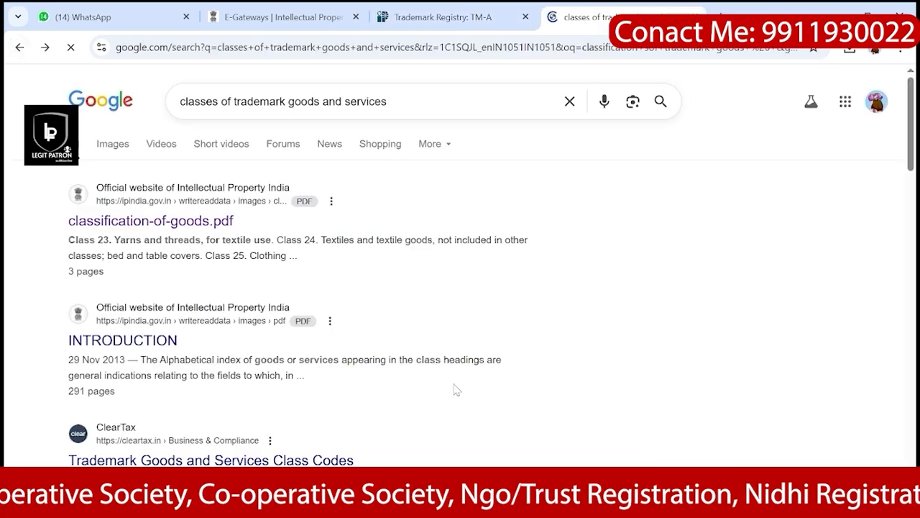
pyautogui.scroll(-2, 461, 404)
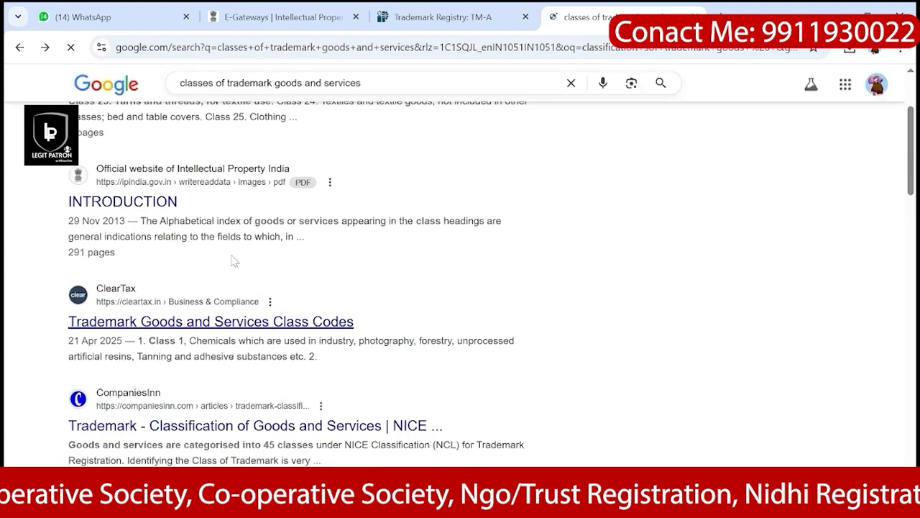
pyautogui.scroll(-2, 235, 320)
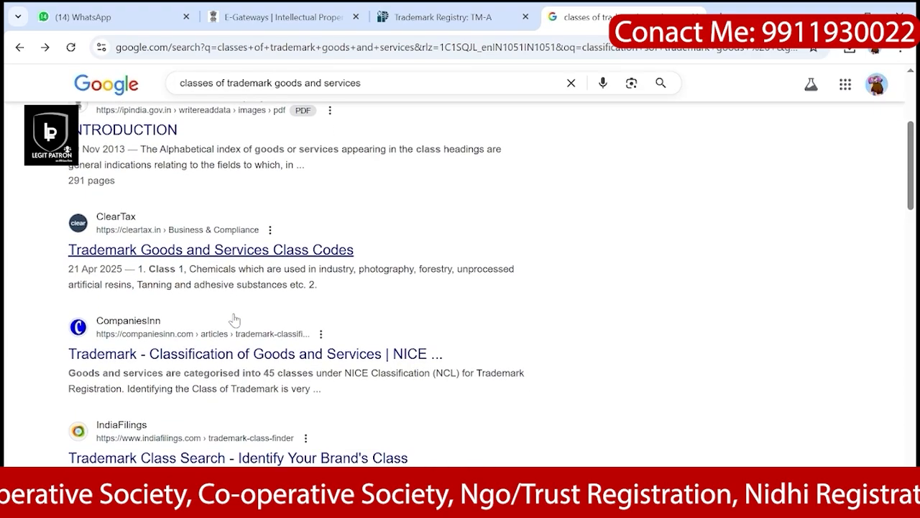
pyautogui.scroll(-5, 236, 320)
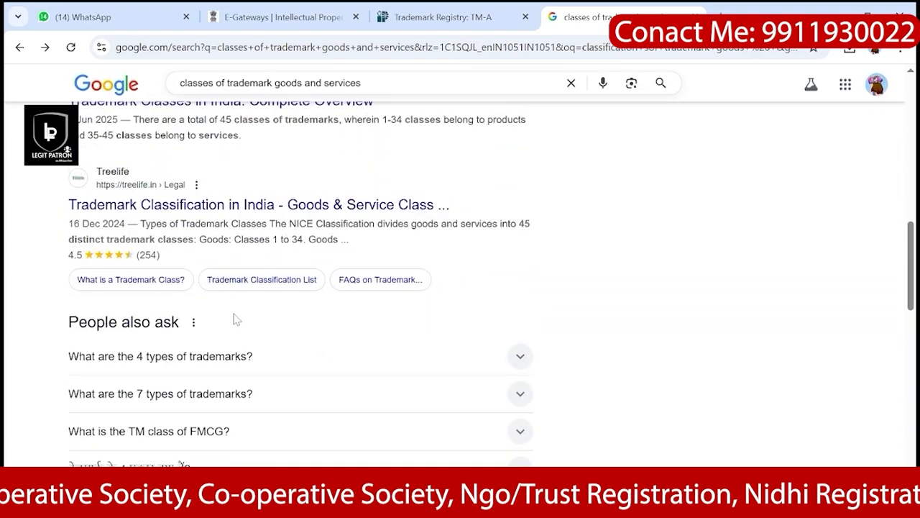
pyautogui.scroll(10, 236, 320)
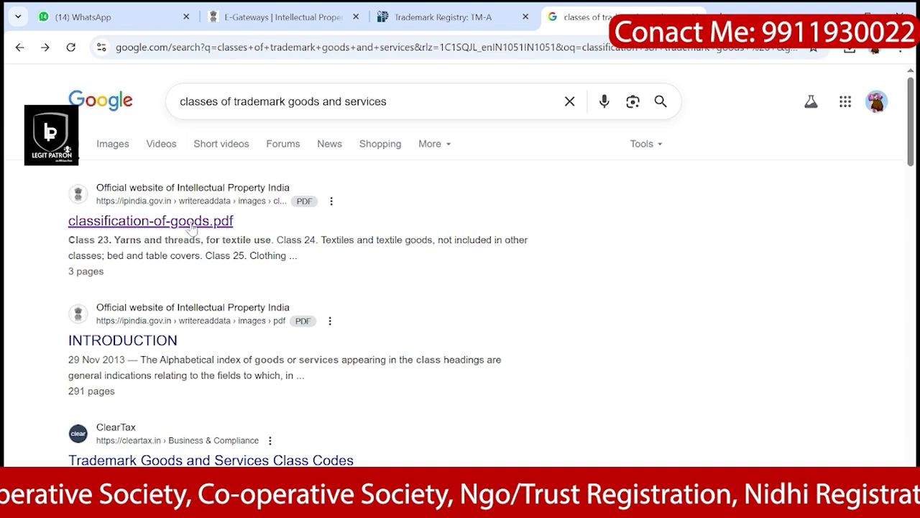
pyautogui.scroll(-1, 155, 353)
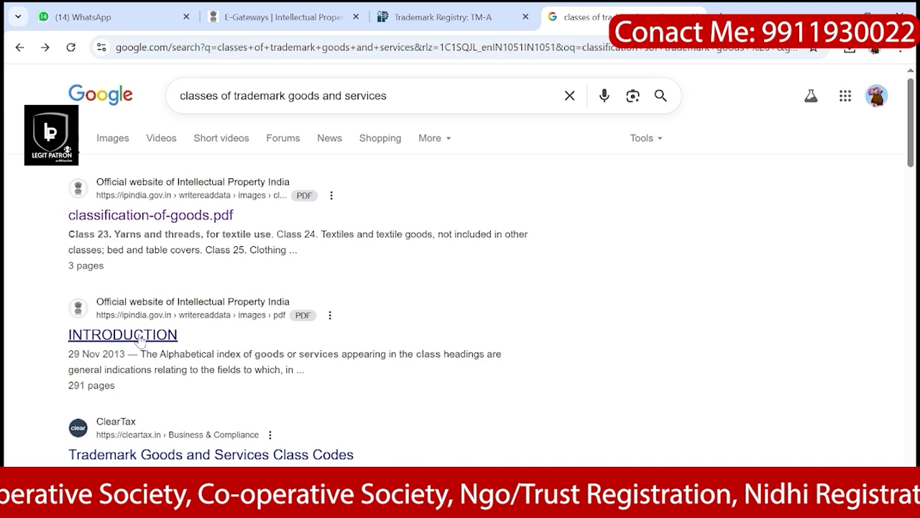
# Step: Open the INTRODUCTION classification PDF and scroll to the Class 41 section
pyautogui.click(141, 340)
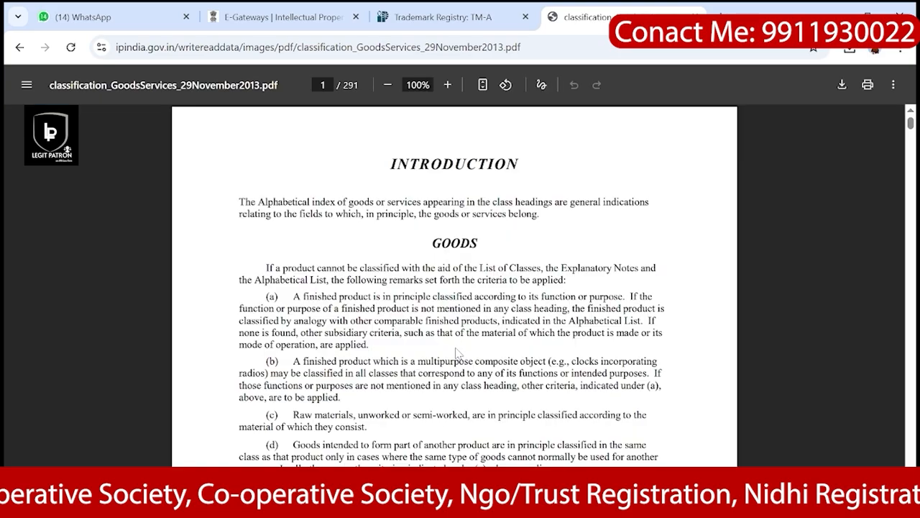
pyautogui.scroll(-20, 455, 287)
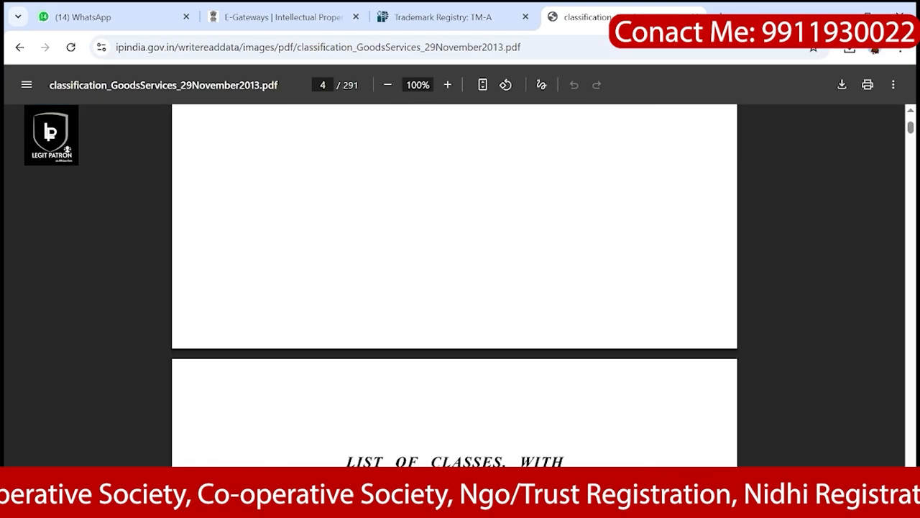
pyautogui.scroll(-20, 455, 288)
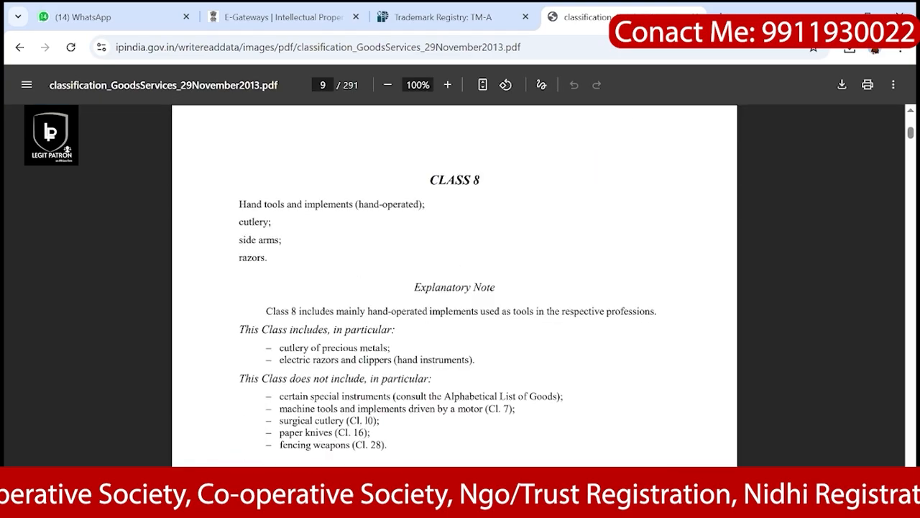
pyautogui.scroll(-20, 454, 288)
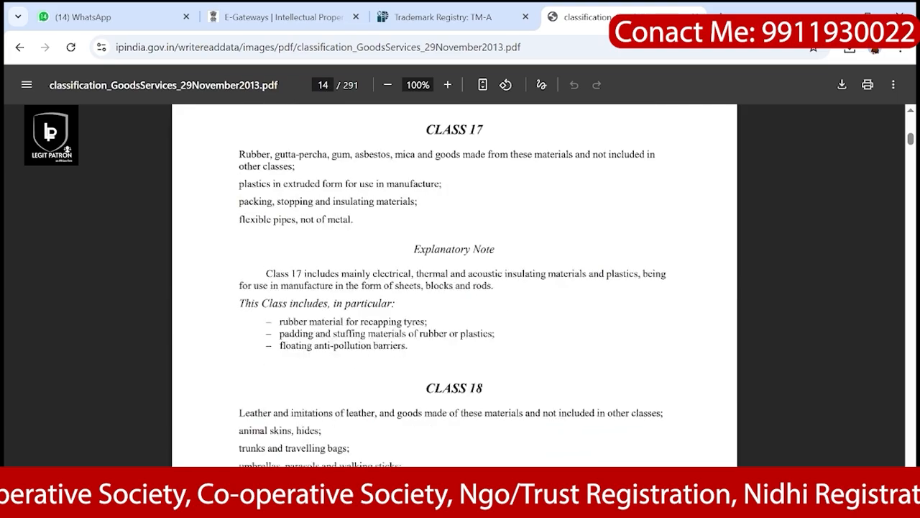
pyautogui.scroll(-20, 454, 288)
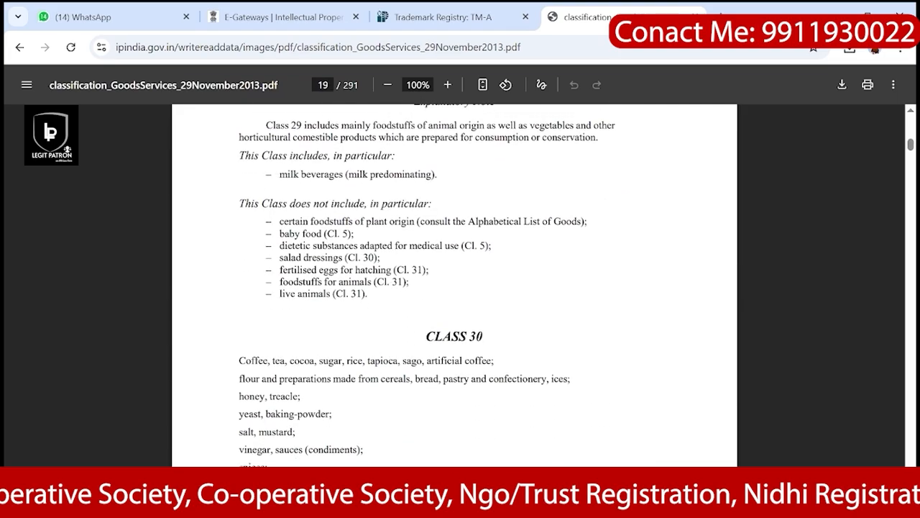
pyautogui.scroll(-20, 454, 288)
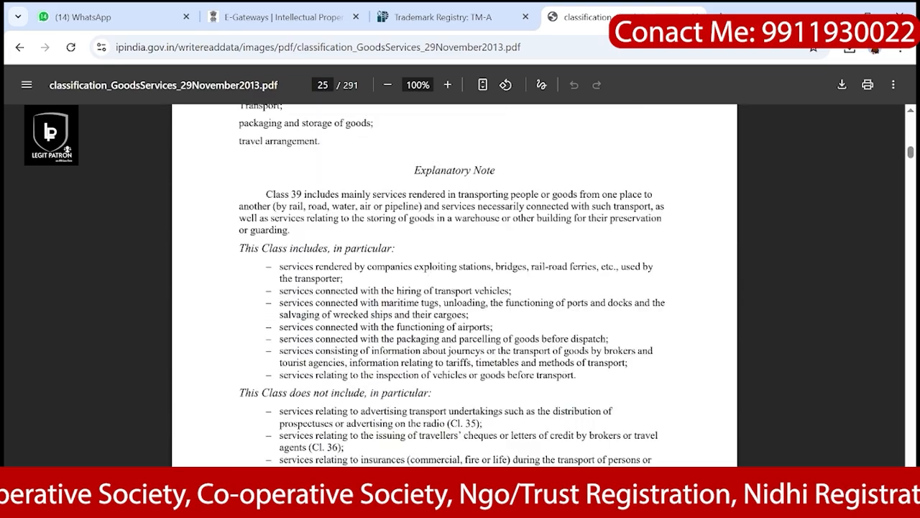
pyautogui.scroll(-20, 455, 287)
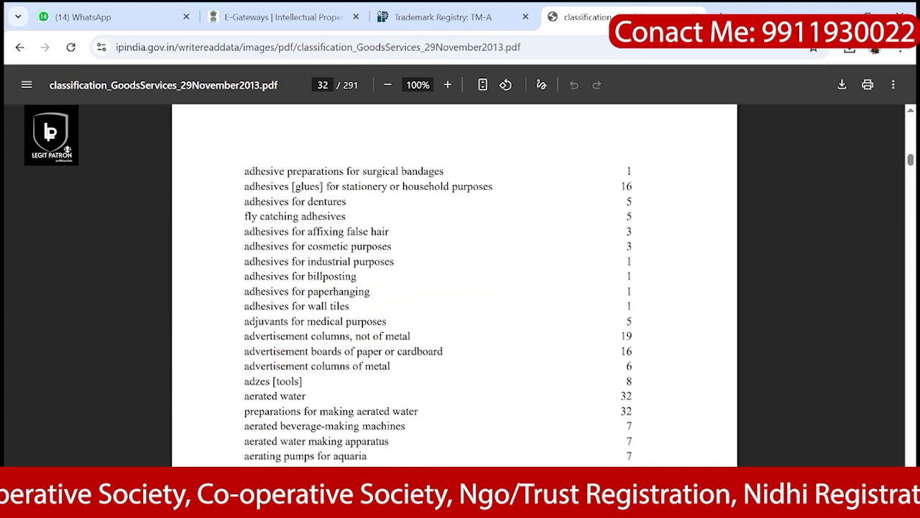
pyautogui.scroll(12, 454, 287)
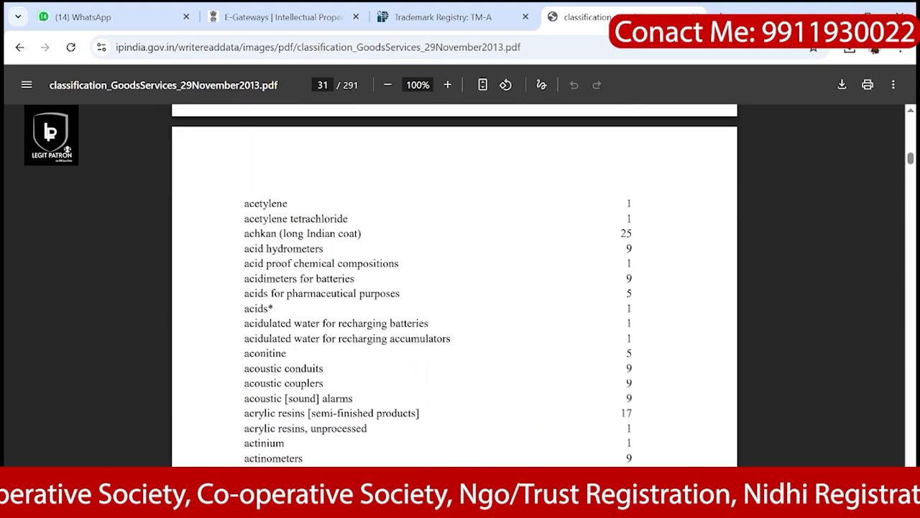
pyautogui.scroll(8, 454, 287)
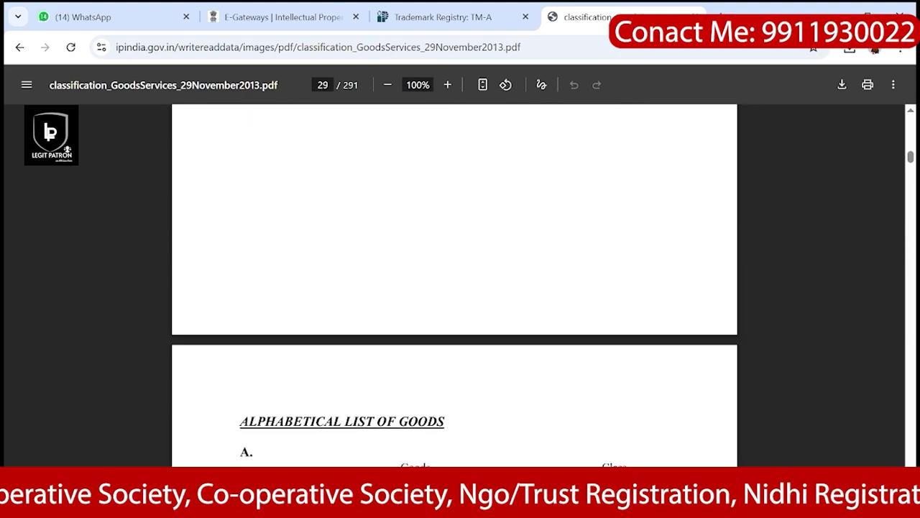
pyautogui.scroll(10, 454, 288)
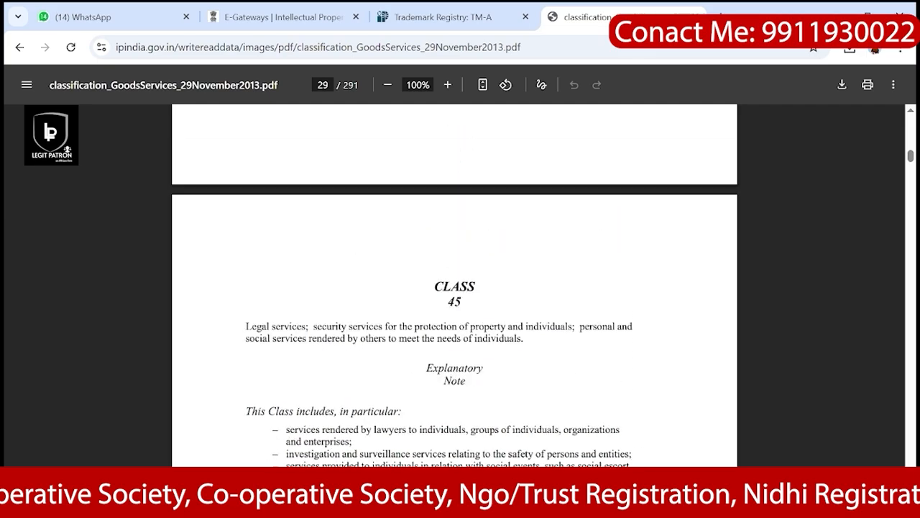
pyautogui.scroll(15, 454, 287)
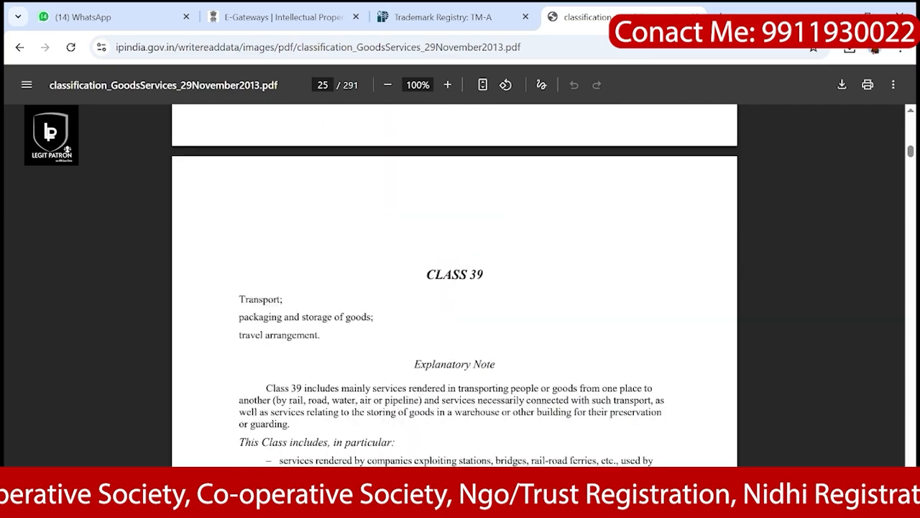
pyautogui.scroll(-10, 455, 288)
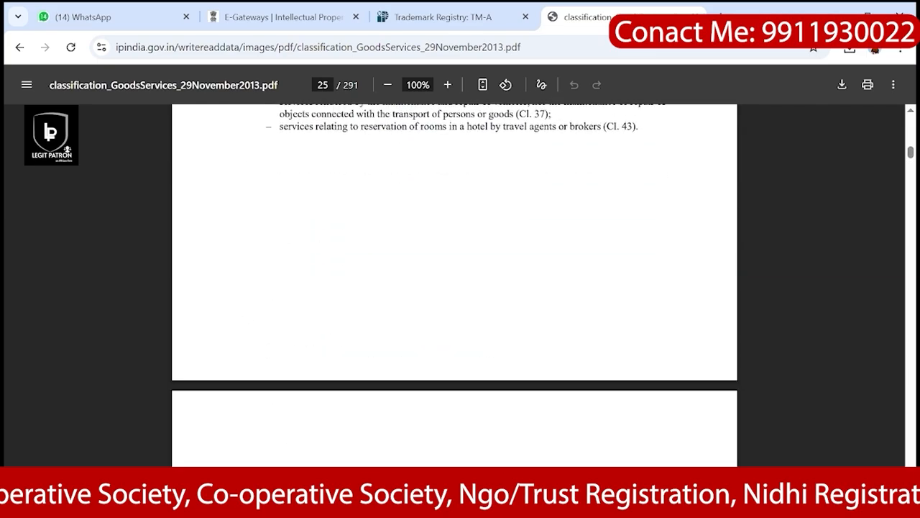
pyautogui.scroll(-9, 454, 288)
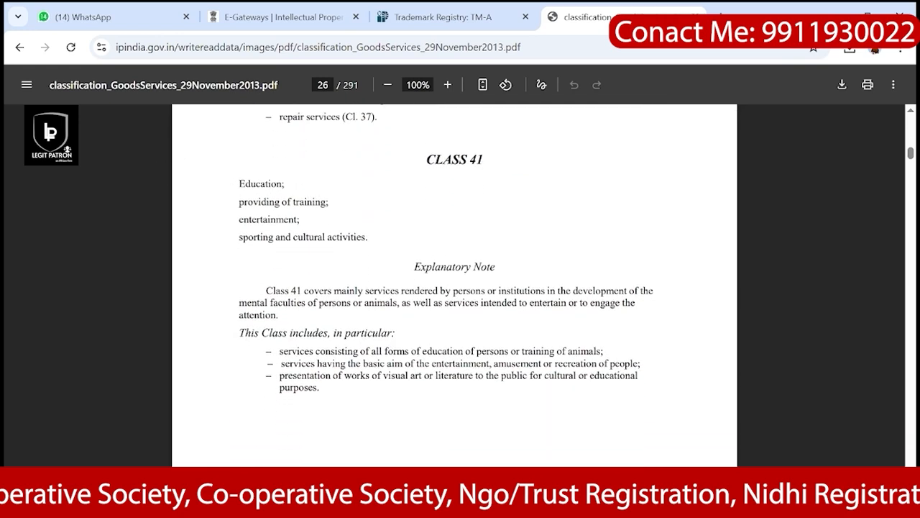
# Step: Select and copy the four Class 41 headings, then return to the TM-A form
pyautogui.moveTo(238, 184); pyautogui.dragTo(367, 238)
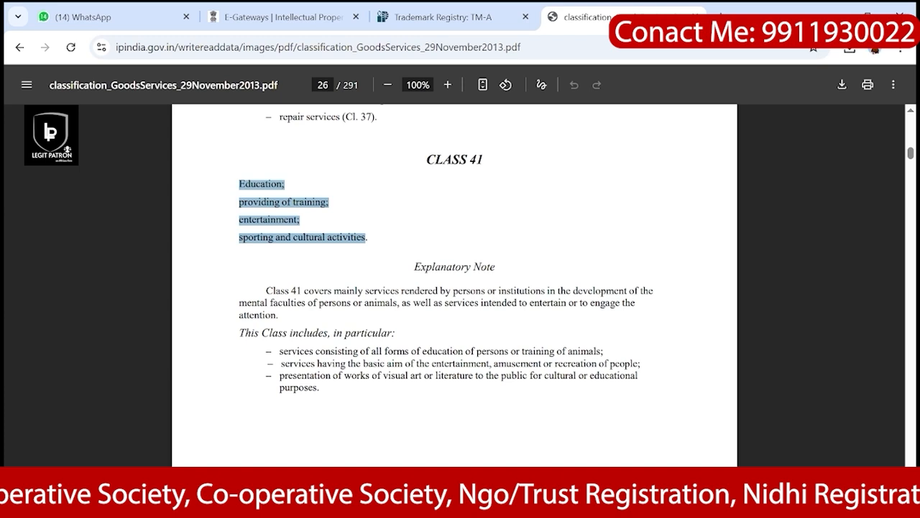
pyautogui.click(381, 236)
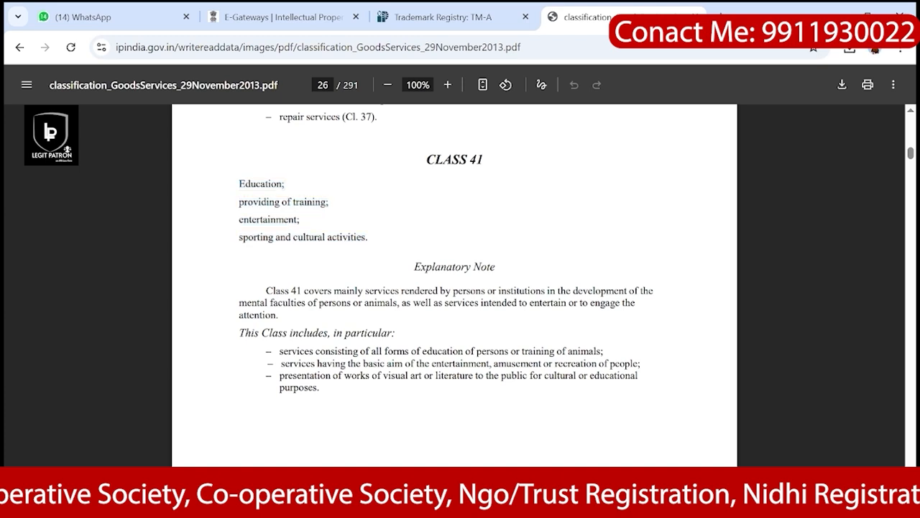
pyautogui.scroll(-2, 454, 288)
pyautogui.scroll(2, 455, 287)
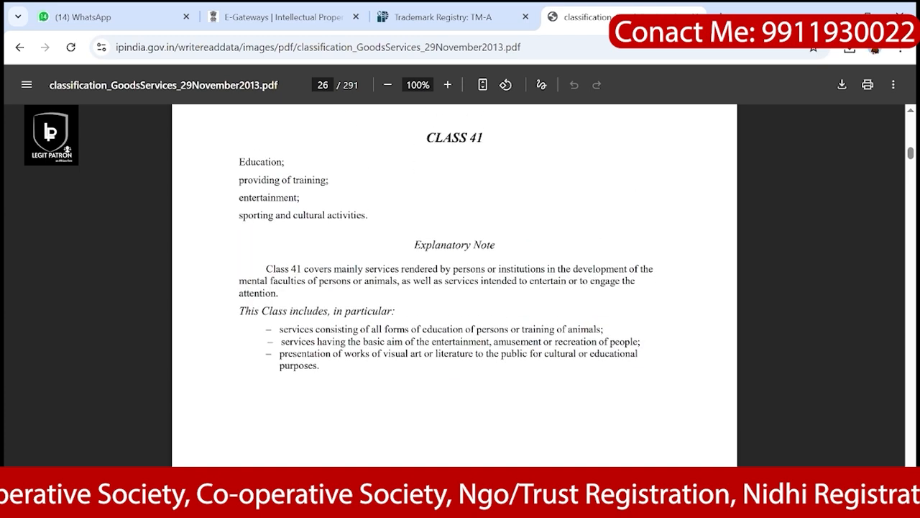
pyautogui.moveTo(238, 160); pyautogui.dragTo(365, 216)
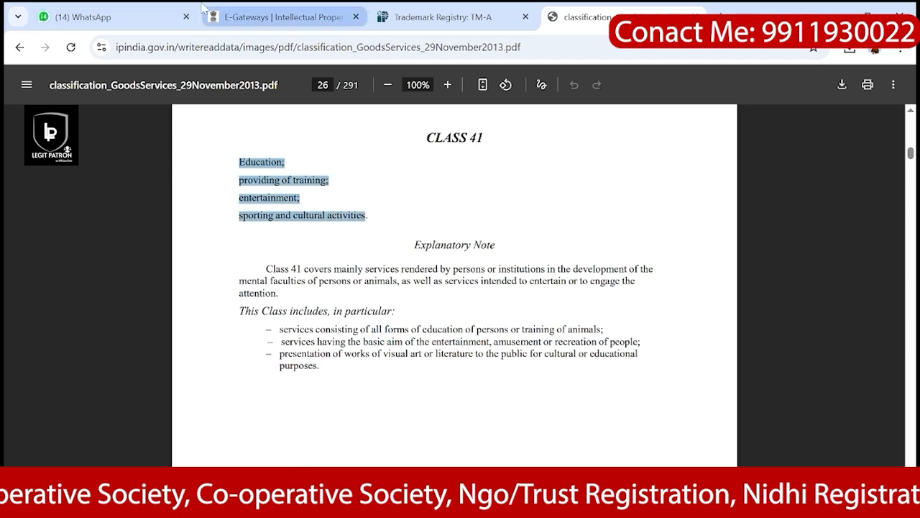
pyautogui.click(257, 10)
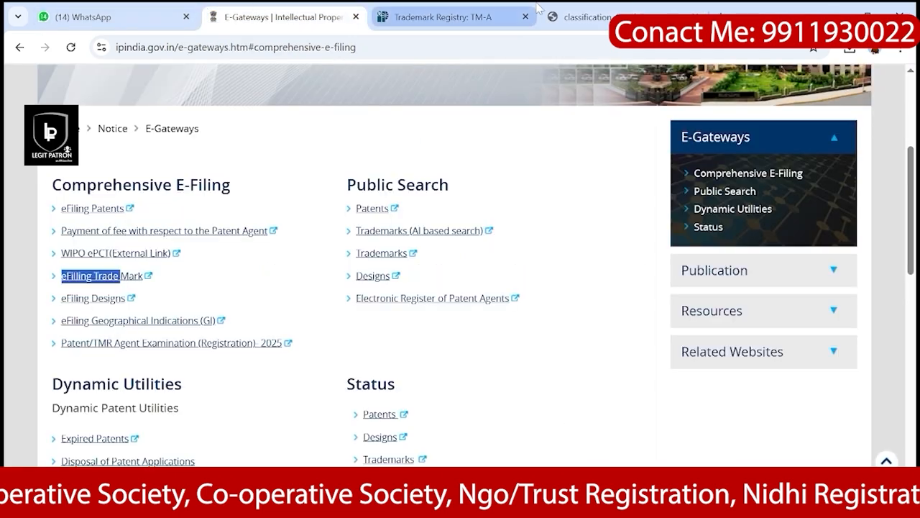
pyautogui.click(503, 15)
# Step: Paste 'Education; providing of training; entertainment; sporting and cultural activities' as the class 41 description and update it
pyautogui.click(505, 229)
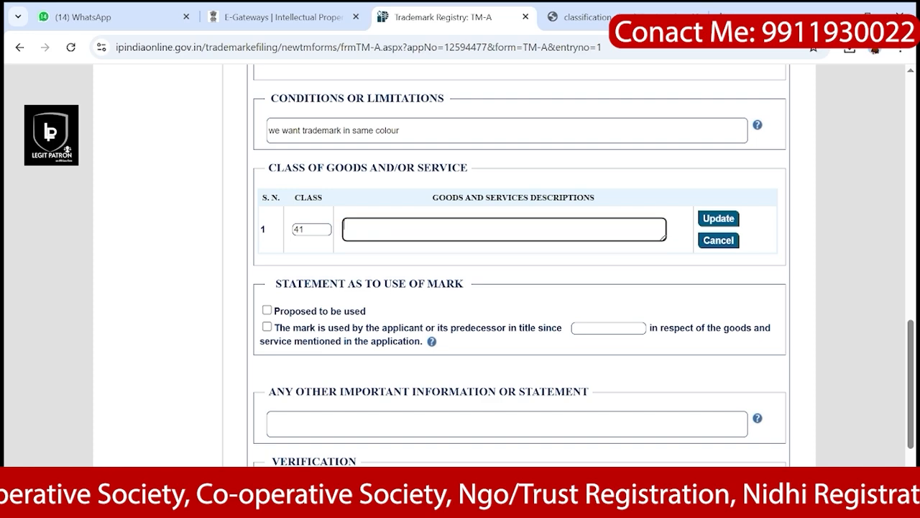
pyautogui.hotkey('ctrl', 'v')
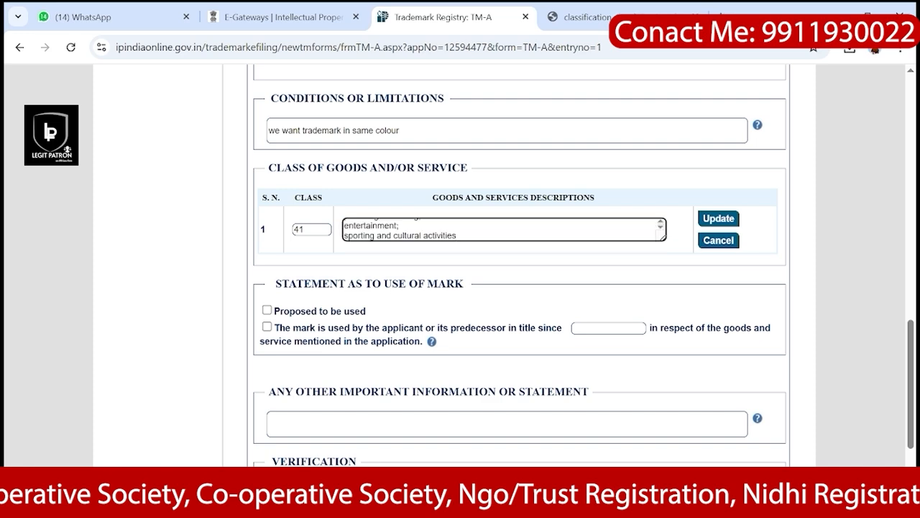
pyautogui.click(728, 221)
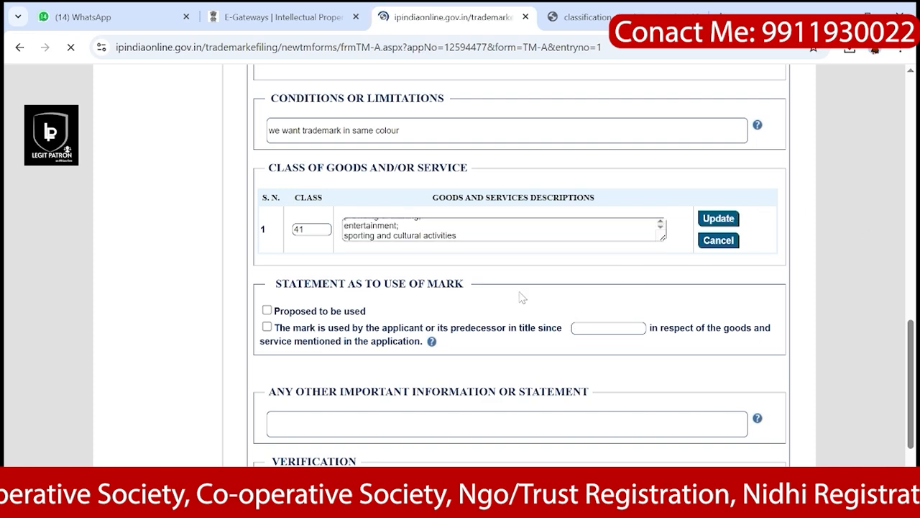
pyautogui.scroll(-1, 538, 309)
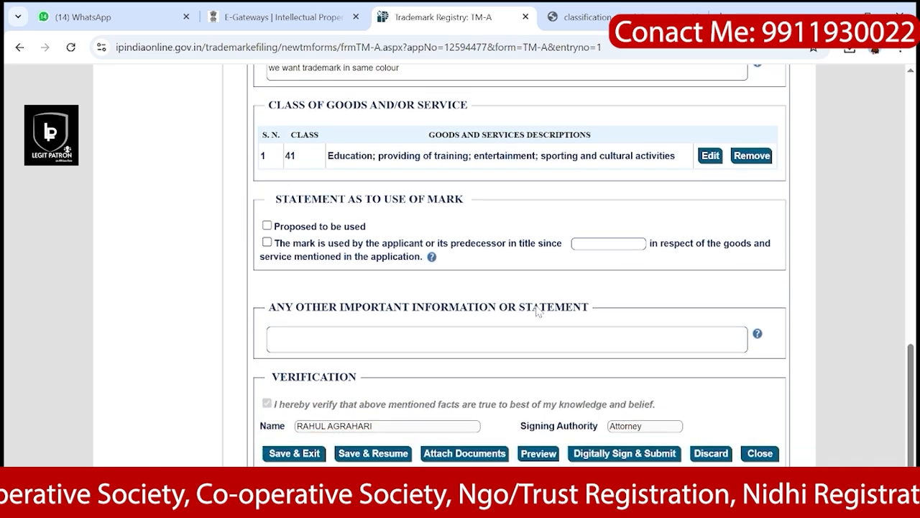
pyautogui.scroll(1, 538, 310)
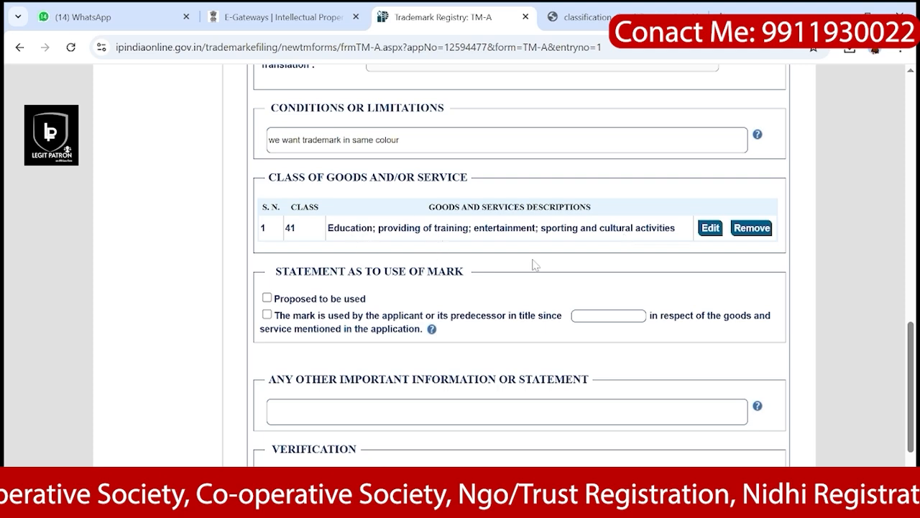
pyautogui.scroll(-1, 534, 264)
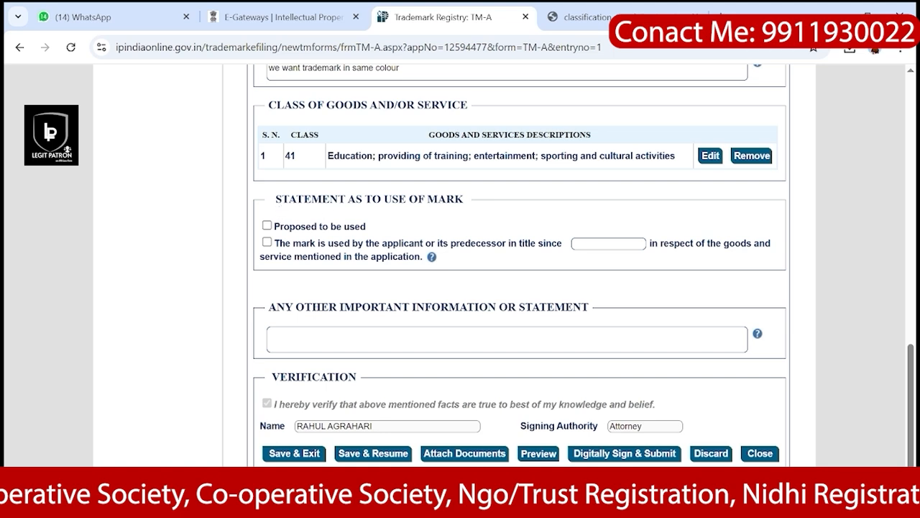
# Step: Compare both use-of-mark options and leave 'Proposed to be used' ticked
pyautogui.click(267, 227)
pyautogui.scroll(3, 594, 249)
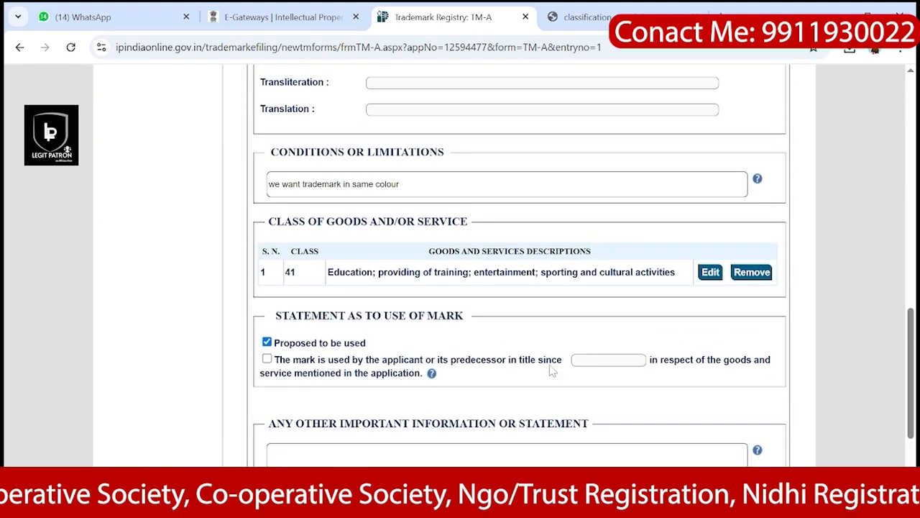
pyautogui.click(267, 359)
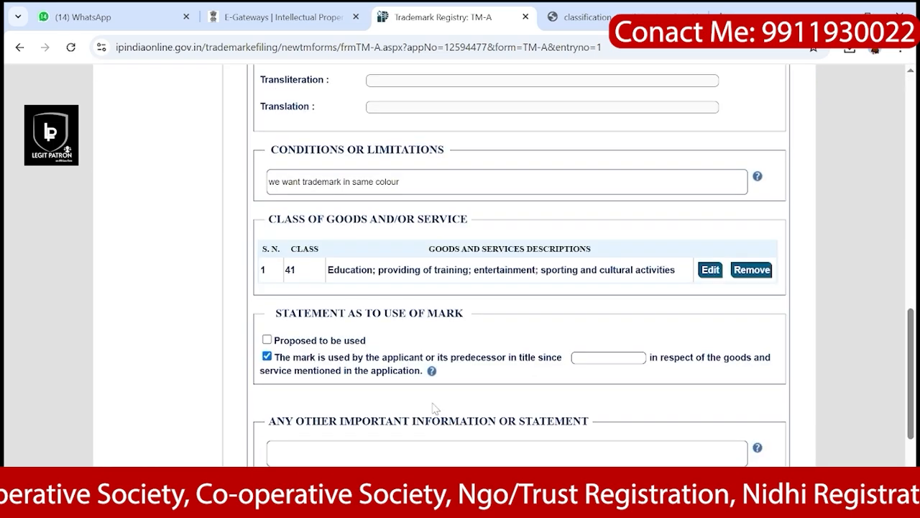
pyautogui.scroll(-2, 435, 408)
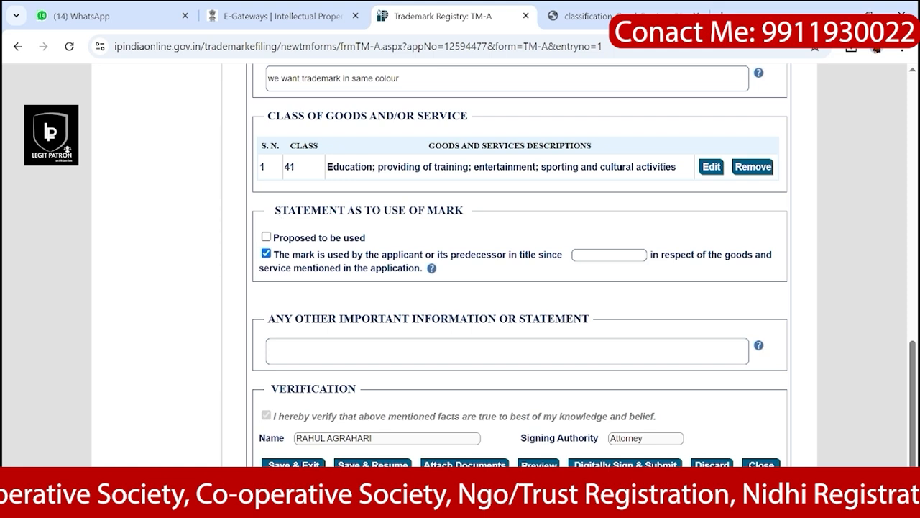
pyautogui.click(266, 237)
pyautogui.scroll(-1, 448, 259)
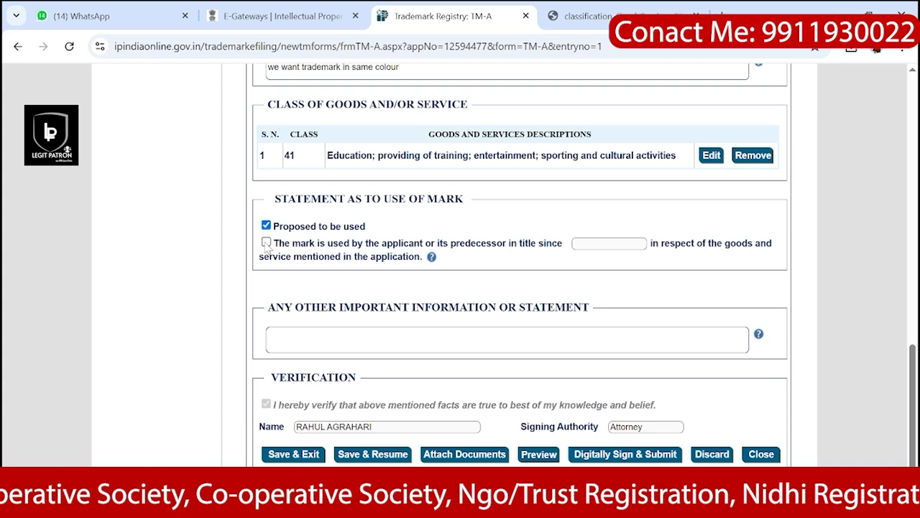
# Step: Declare the mark as already used by the applicant, leave the since-date blank, and save the form
pyautogui.click(266, 242)
pyautogui.click(609, 243)
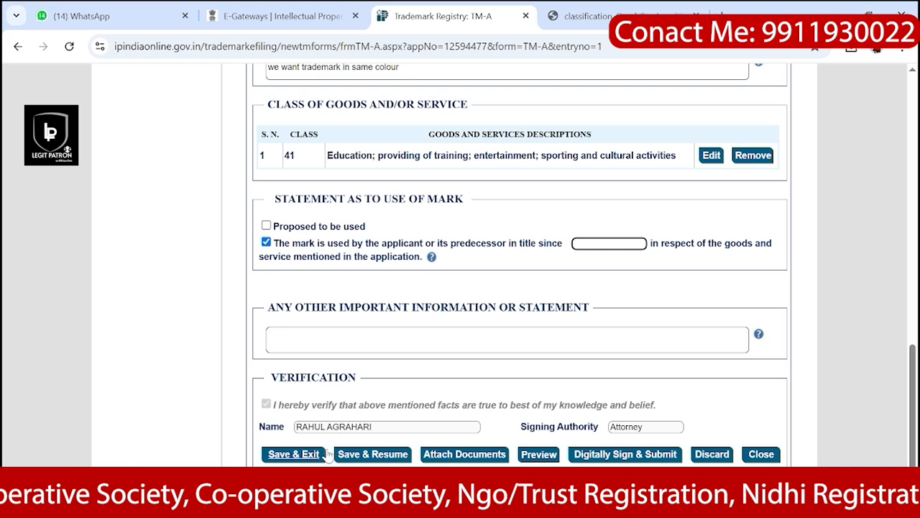
pyautogui.click(377, 456)
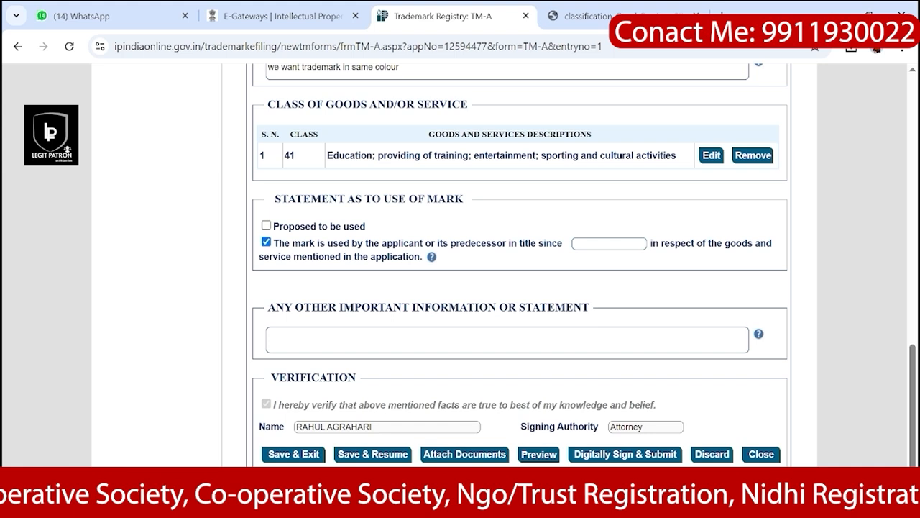
# Step: Enter 23/09/2023 as the first-use date and save the form
pyautogui.click(609, 244)
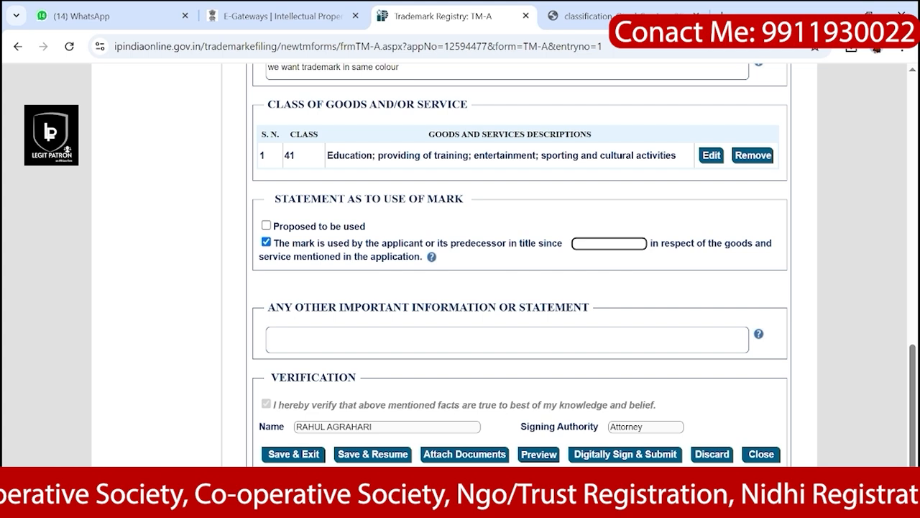
pyautogui.write('23')
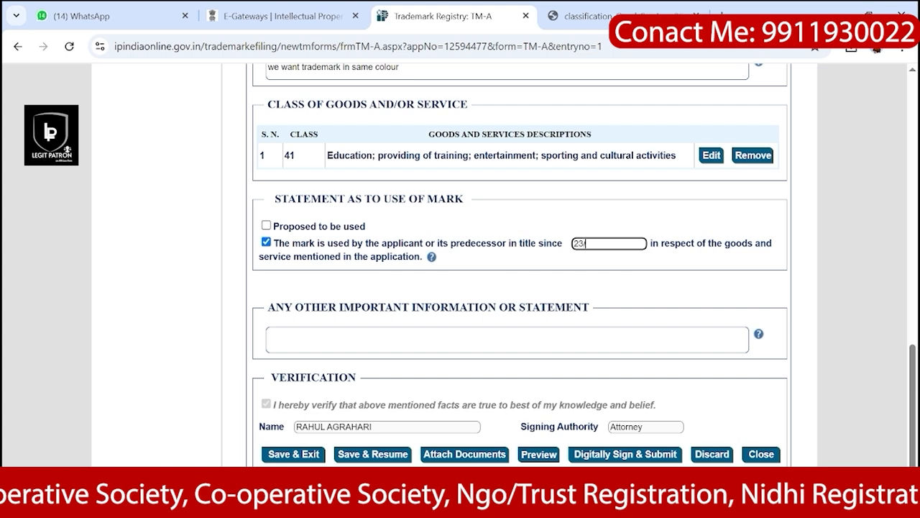
pyautogui.write('/09/2')
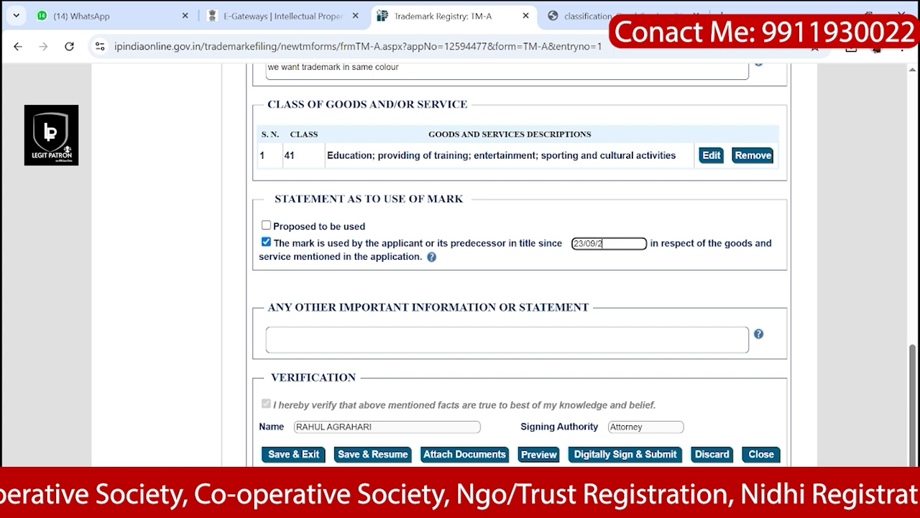
pyautogui.write('023')
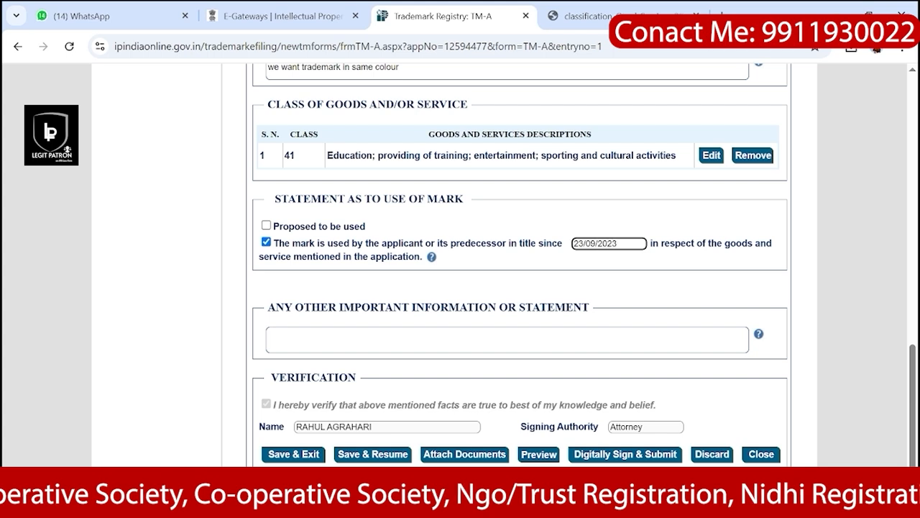
pyautogui.click(404, 455)
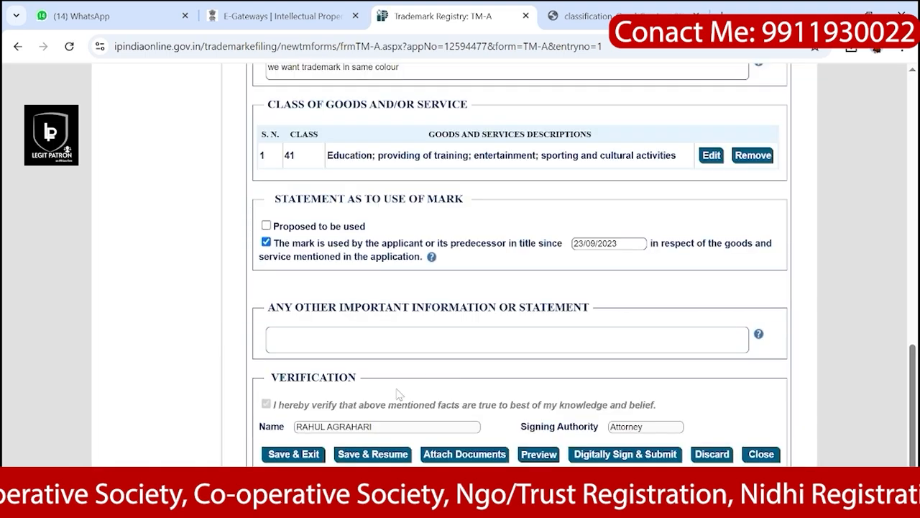
# Step: Upload form-TM-48.pdf from Downloads as the Authorization Document (POA) and check its table entry
pyautogui.click(461, 455)
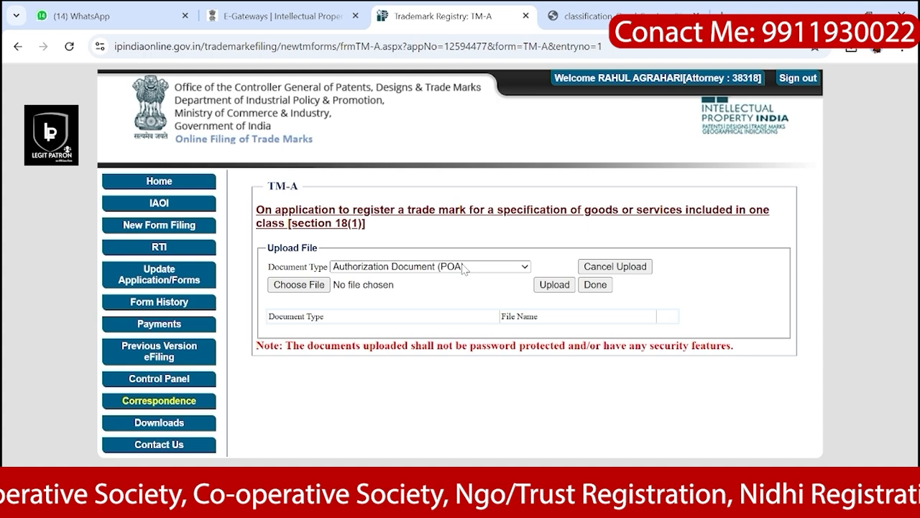
pyautogui.click(414, 266)
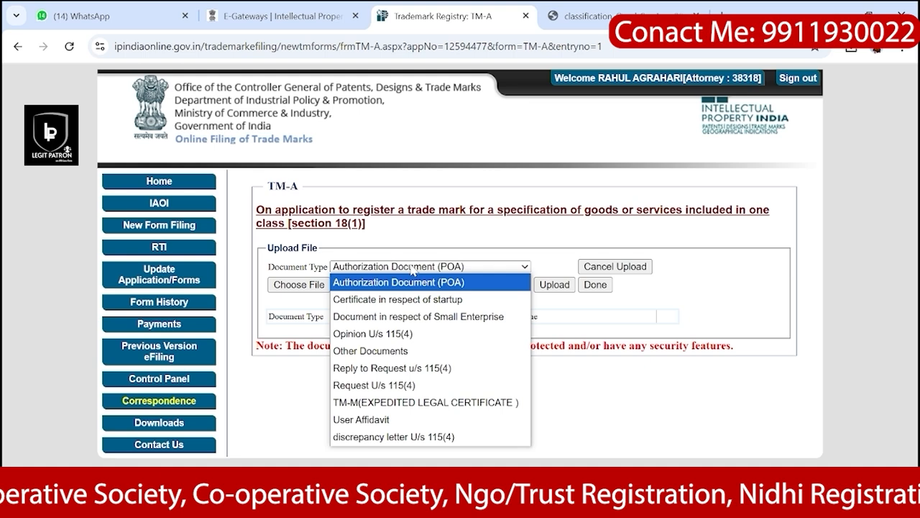
pyautogui.click(415, 282)
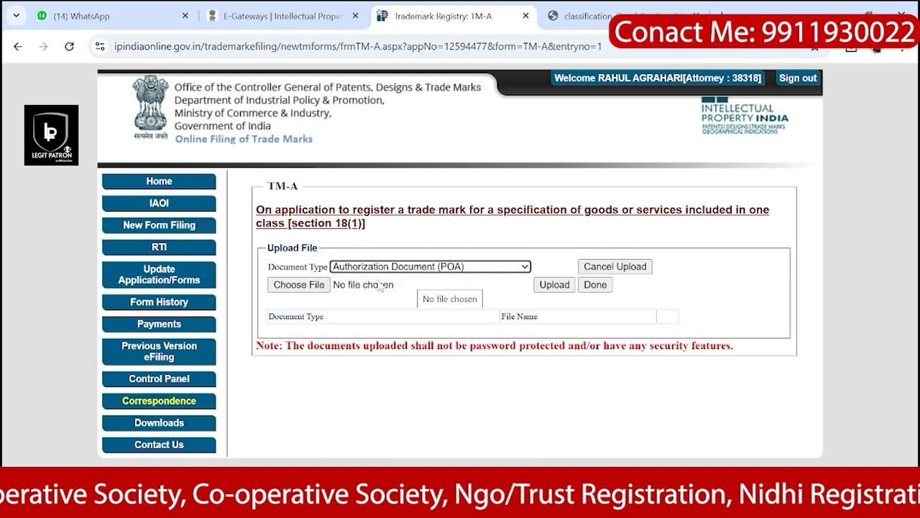
pyautogui.click(303, 285)
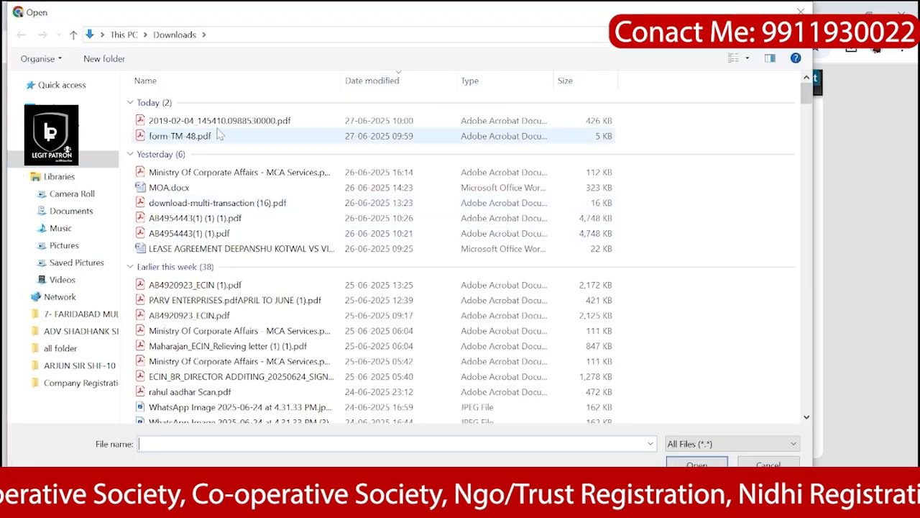
pyautogui.click(215, 142)
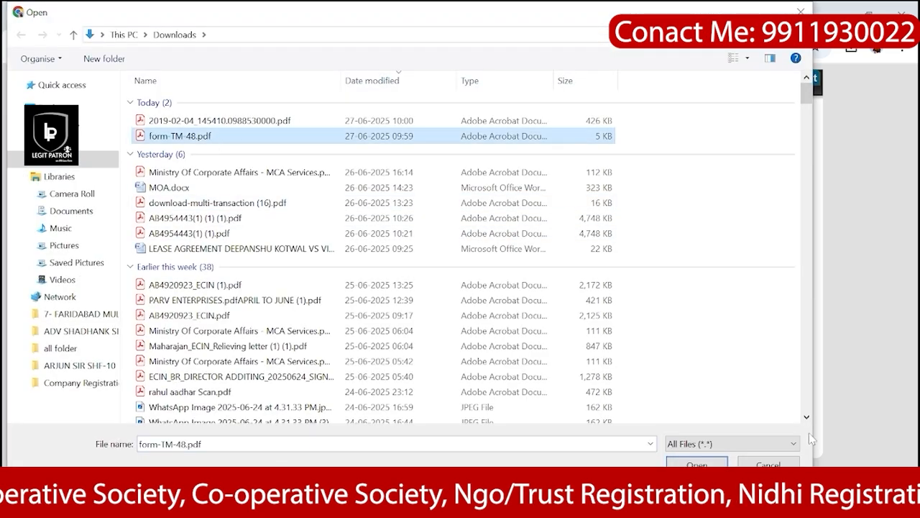
pyautogui.click(696, 464)
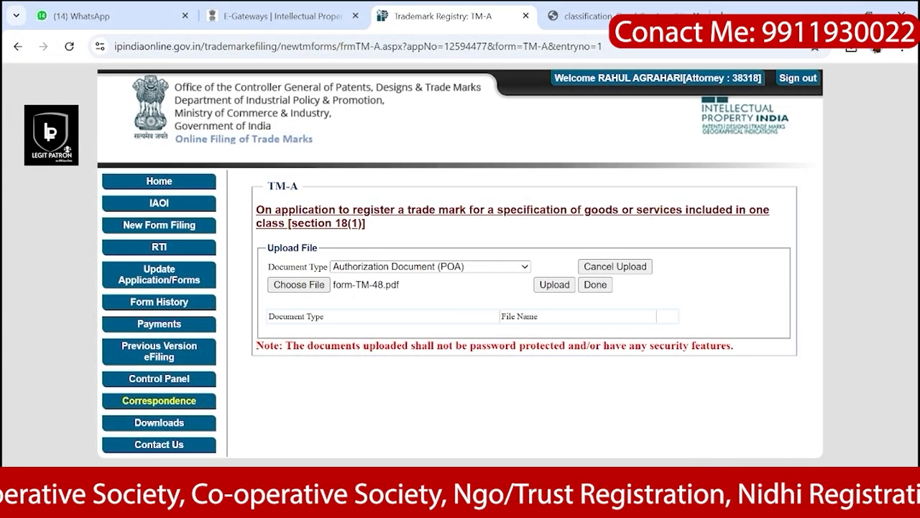
pyautogui.click(546, 286)
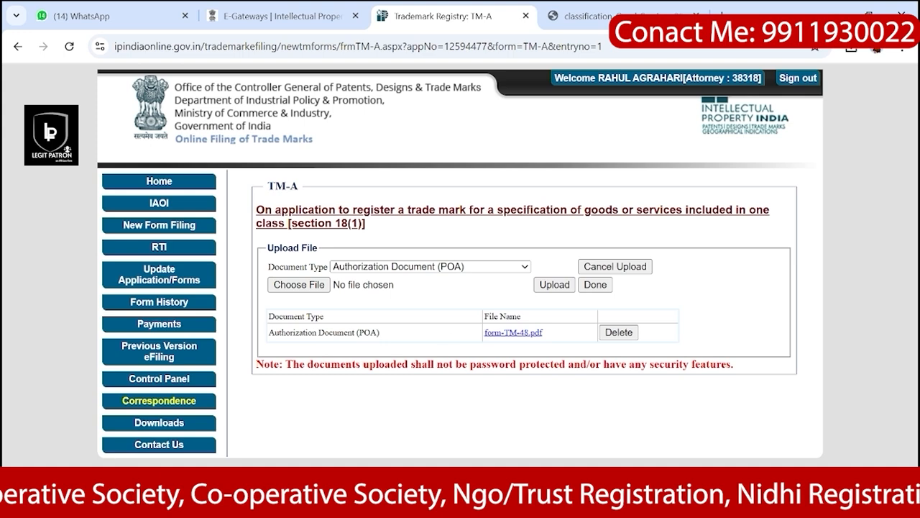
pyautogui.moveTo(268, 332); pyautogui.dragTo(551, 336)
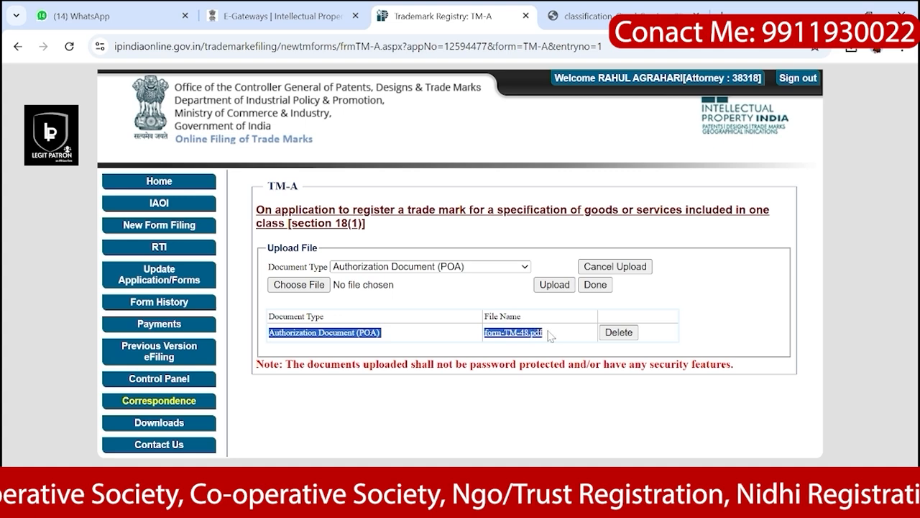
pyautogui.click(560, 338)
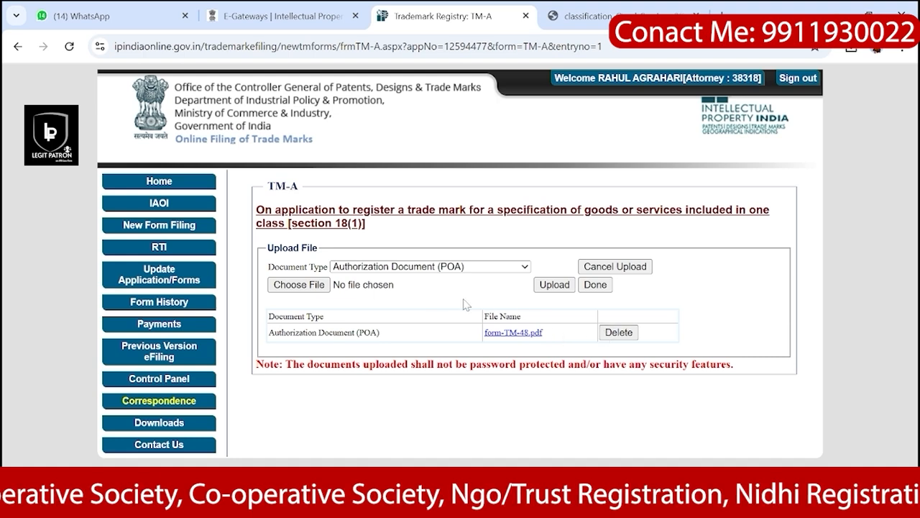
# Step: Delete the existing POA entry and re-upload form-TM-48.pdf as the Authorization Document (POA)
pyautogui.click(616, 332)
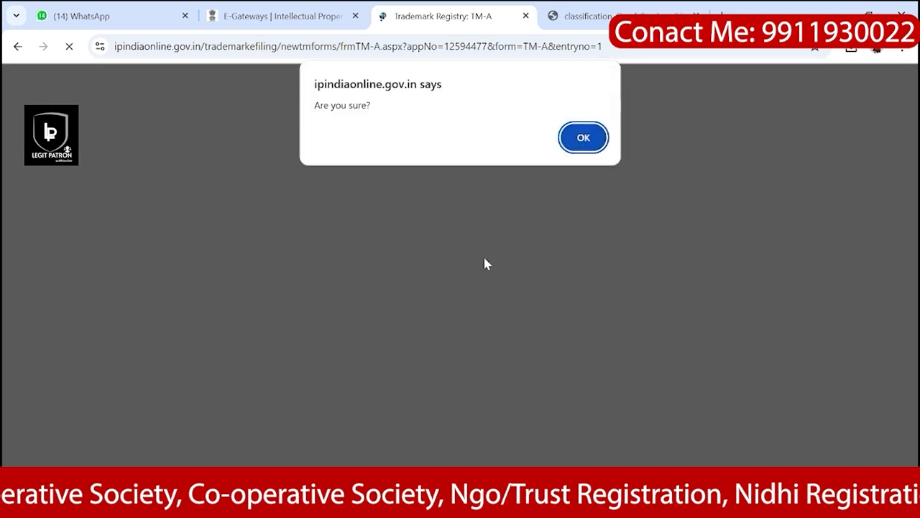
pyautogui.click(575, 140)
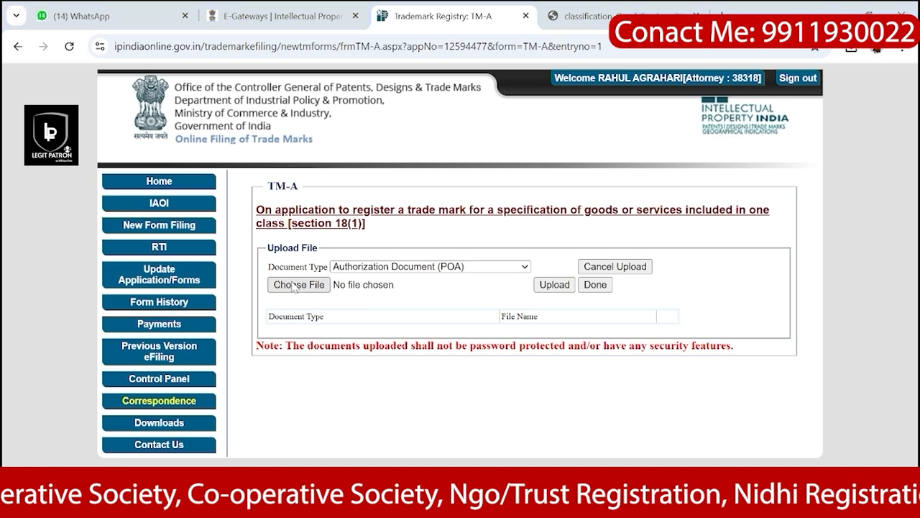
pyautogui.click(295, 284)
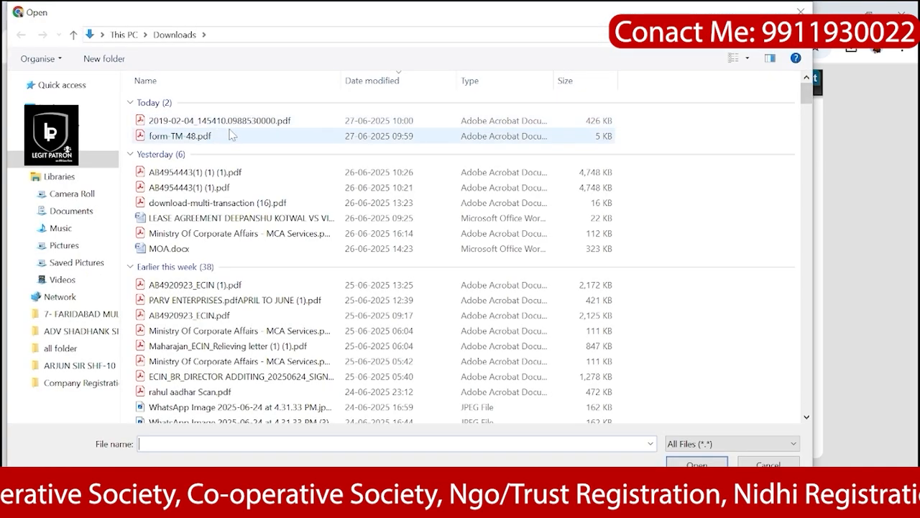
pyautogui.click(232, 136)
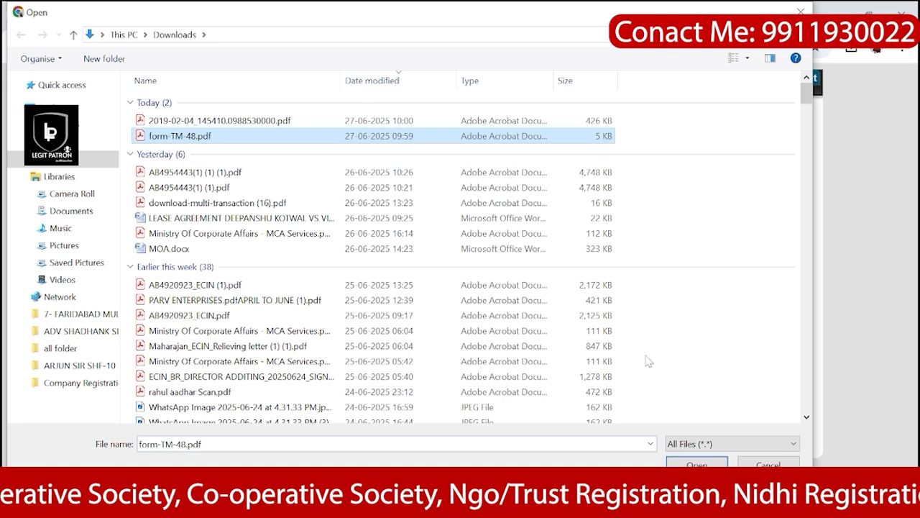
pyautogui.click(692, 459)
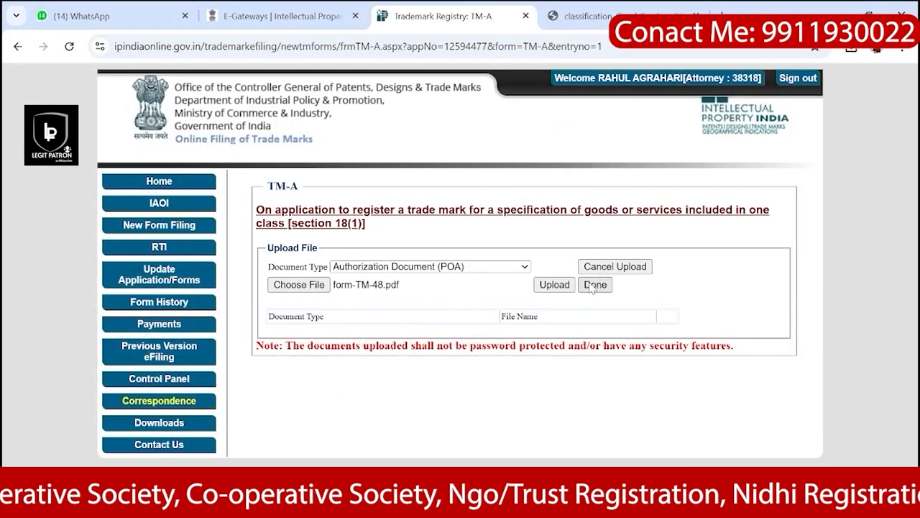
pyautogui.click(557, 284)
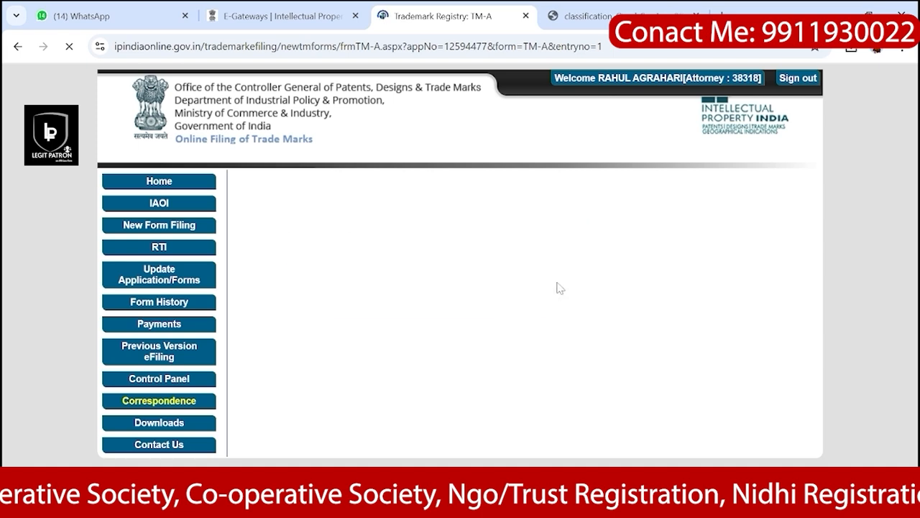
pyautogui.click(445, 269)
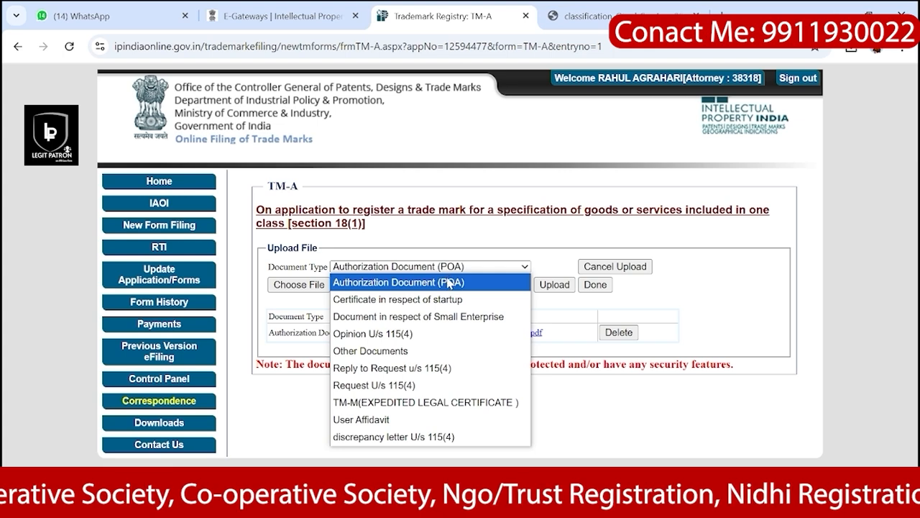
# Step: Upload 2019-02-04_145410.0988530000.pdf as the User Affidavit, listed above the POA entry
pyautogui.click(447, 280)
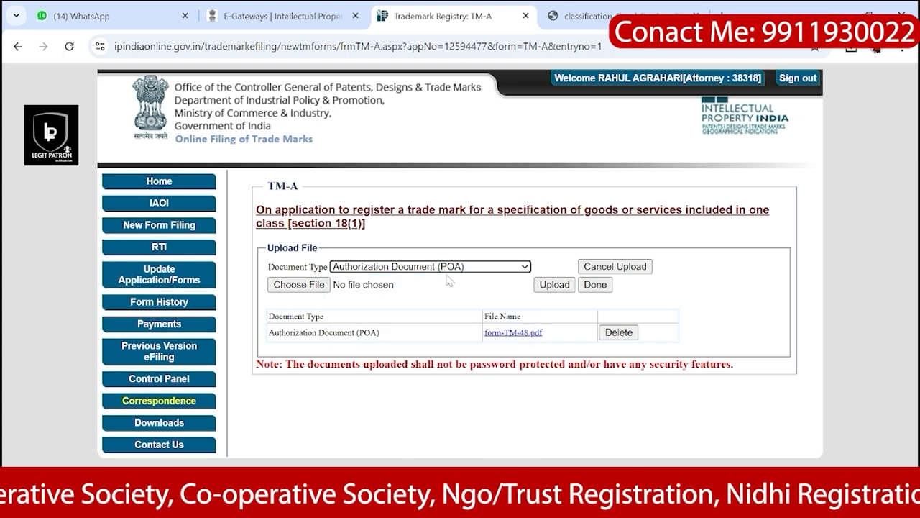
pyautogui.click(444, 270)
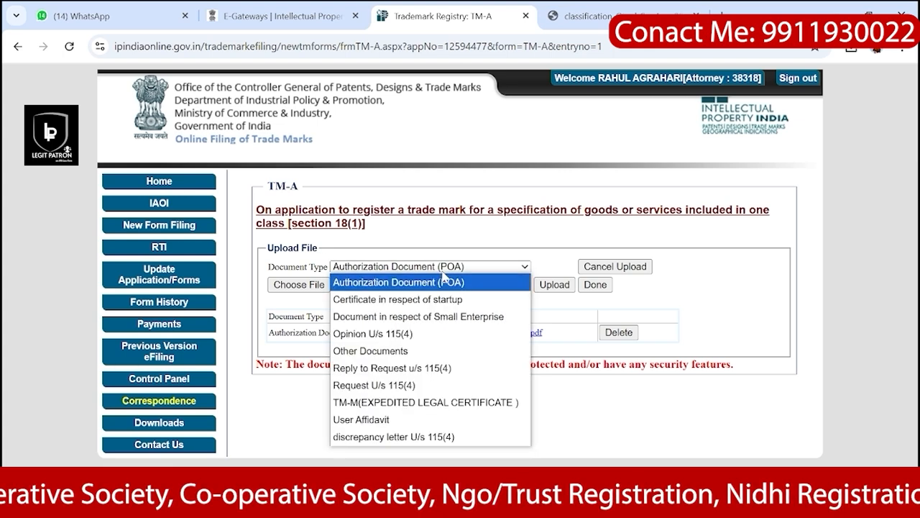
pyautogui.click(376, 420)
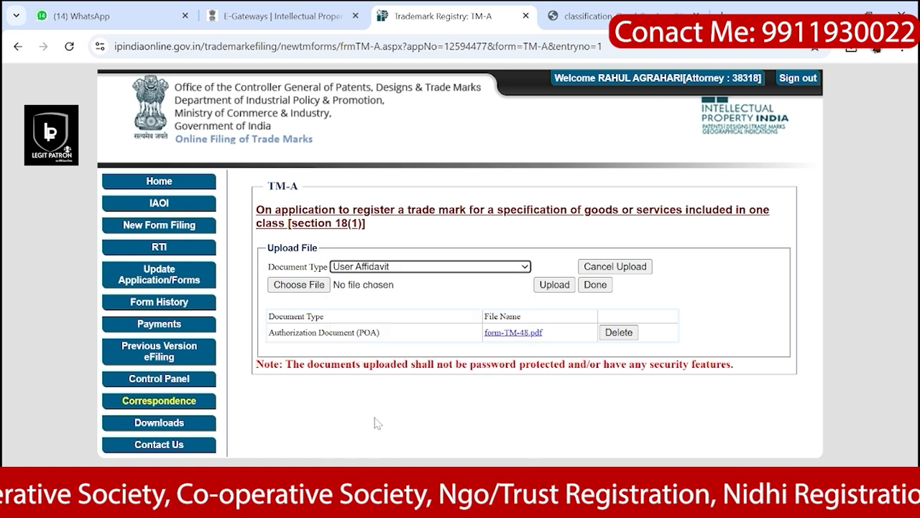
pyautogui.click(310, 290)
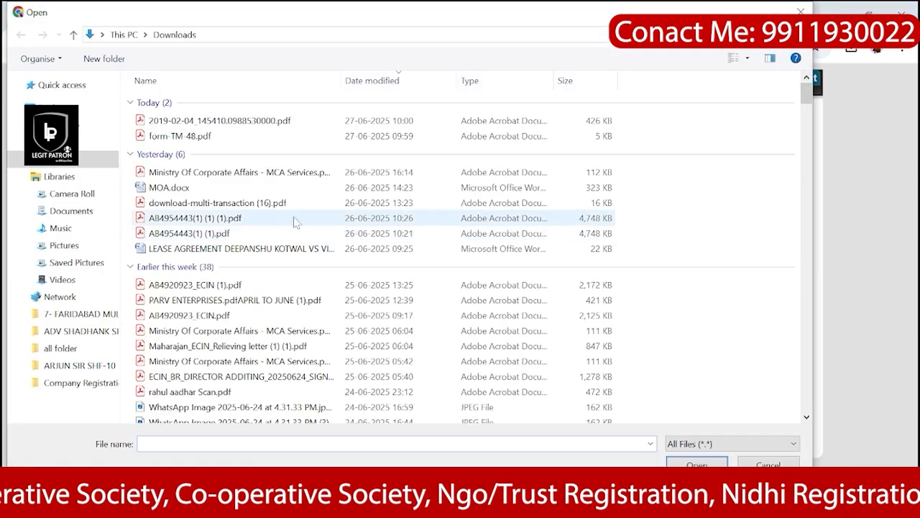
pyautogui.click(279, 121)
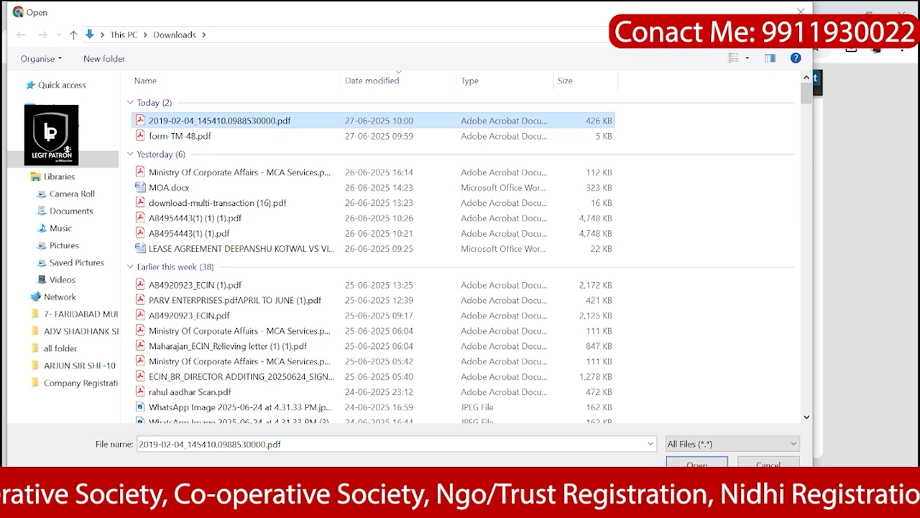
pyautogui.click(687, 465)
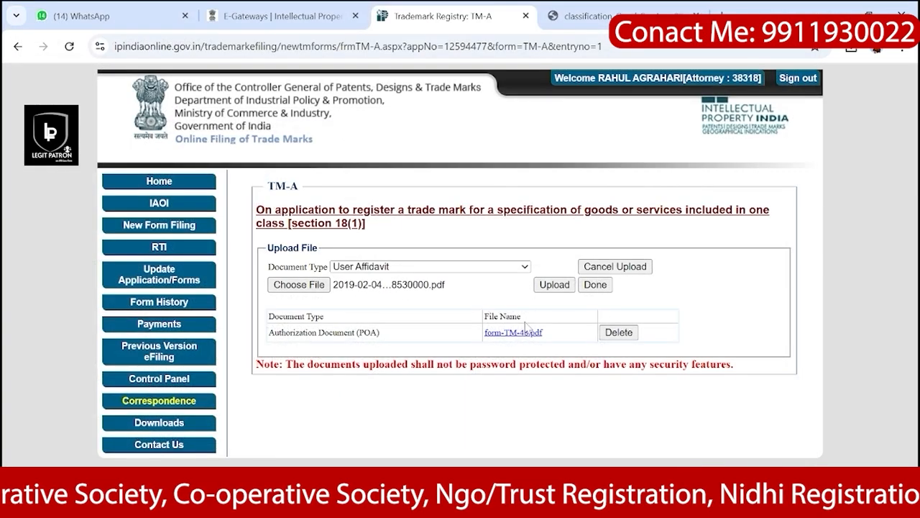
pyautogui.click(560, 287)
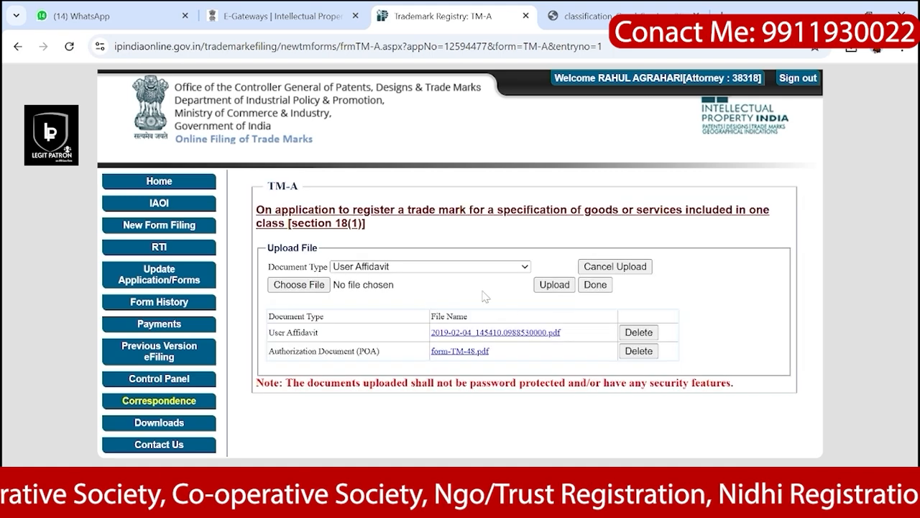
pyautogui.moveTo(268, 327); pyautogui.dragTo(516, 369)
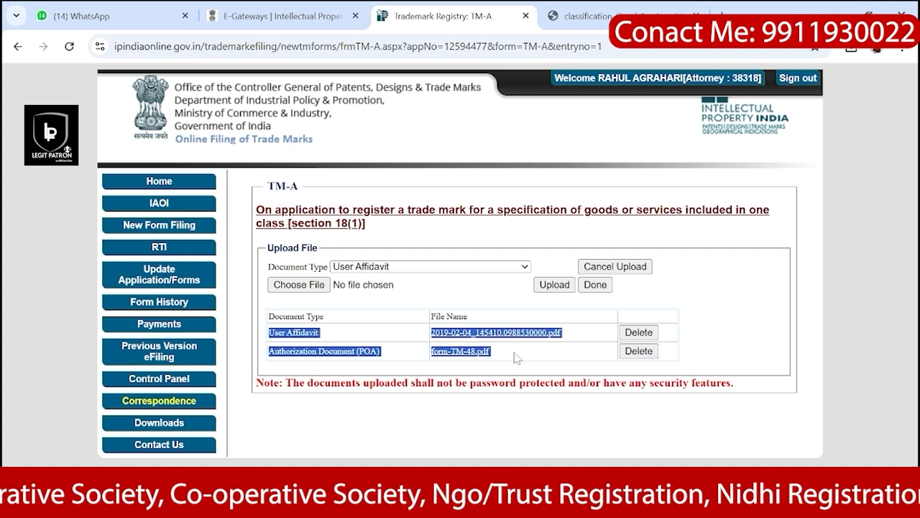
pyautogui.click(517, 357)
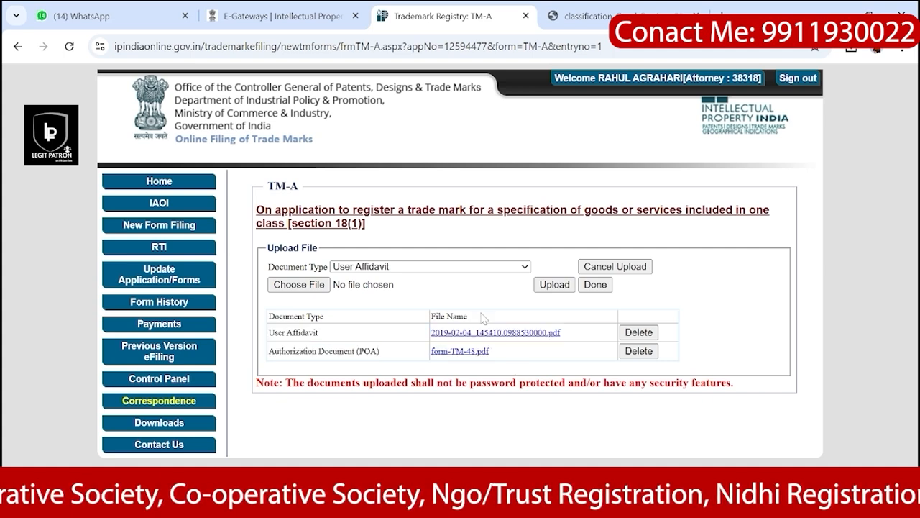
pyautogui.click(487, 270)
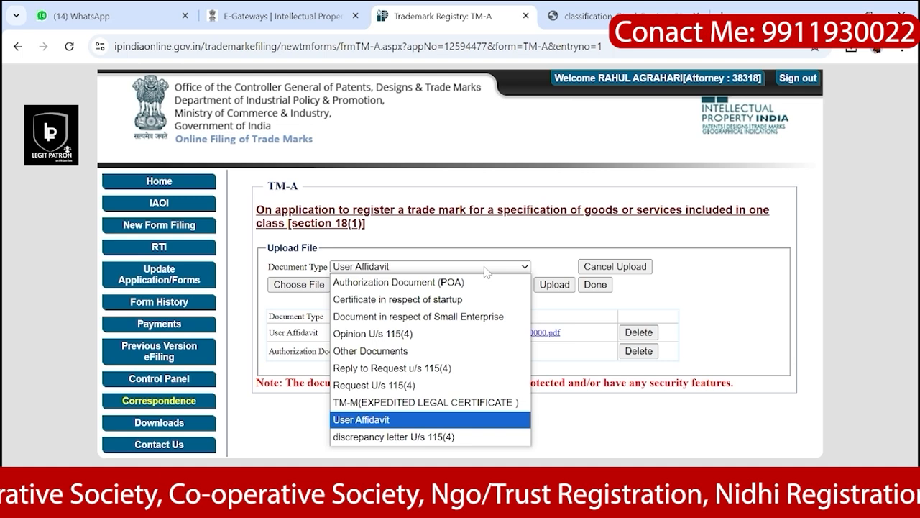
# Step: Upload 2019-02-04_145410.0988530000.pdf again as the Certificate in respect of startup, making three attachments
pyautogui.click(432, 300)
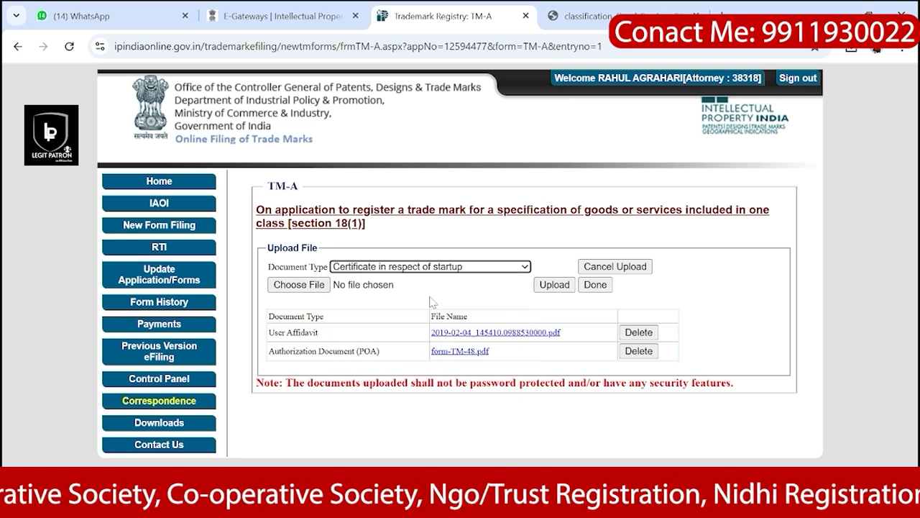
pyautogui.click(300, 287)
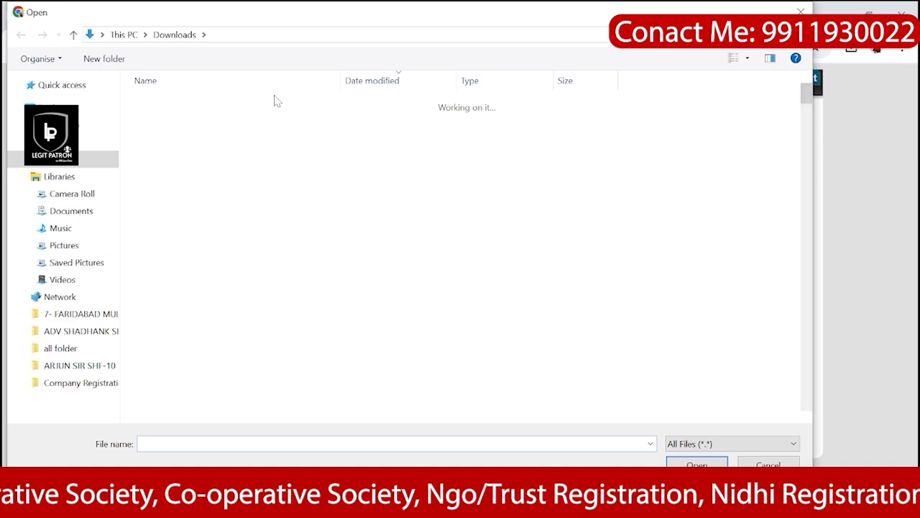
pyautogui.click(299, 121)
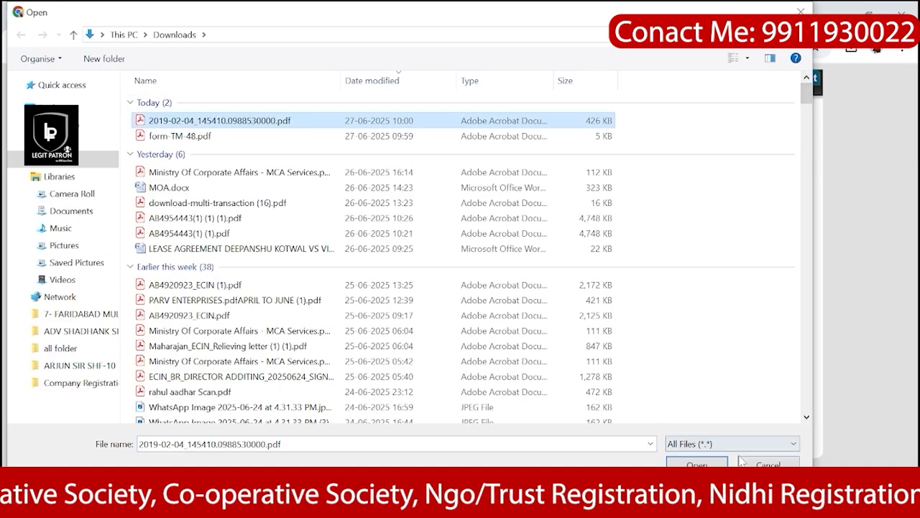
pyautogui.click(697, 462)
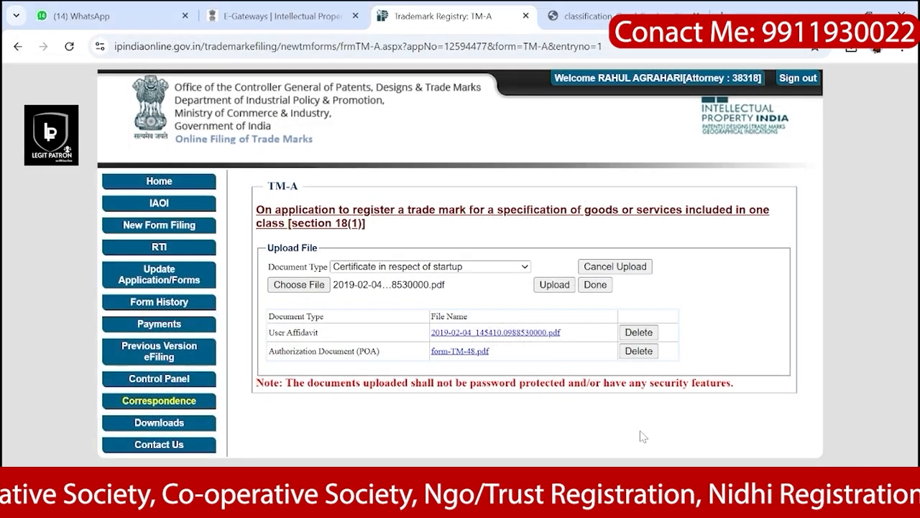
pyautogui.click(555, 286)
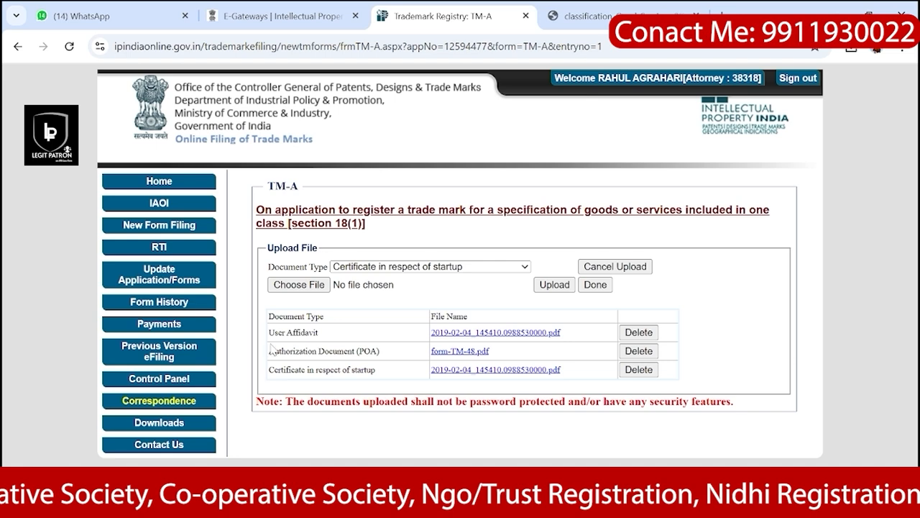
pyautogui.moveTo(268, 333); pyautogui.dragTo(564, 372)
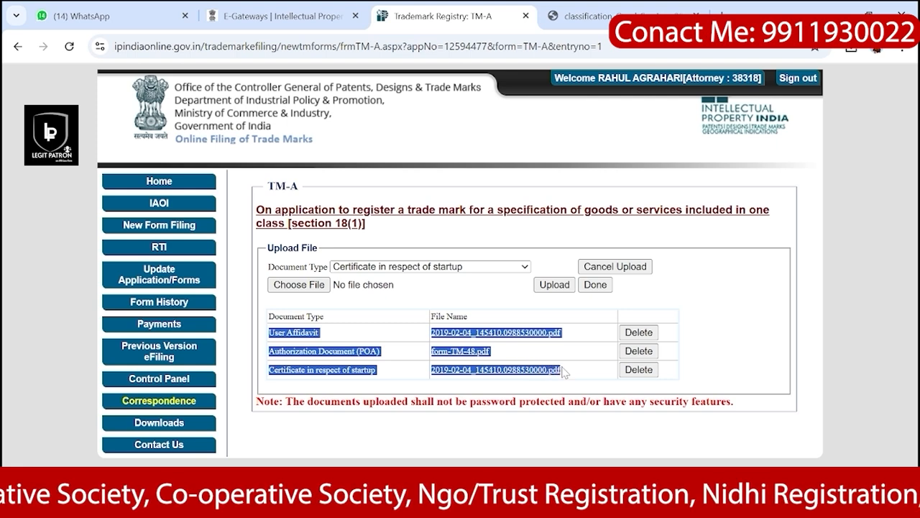
# Step: Finish the uploads and open the TM-A preview showing Small Enterprise filing with fee 4500
pyautogui.click(596, 286)
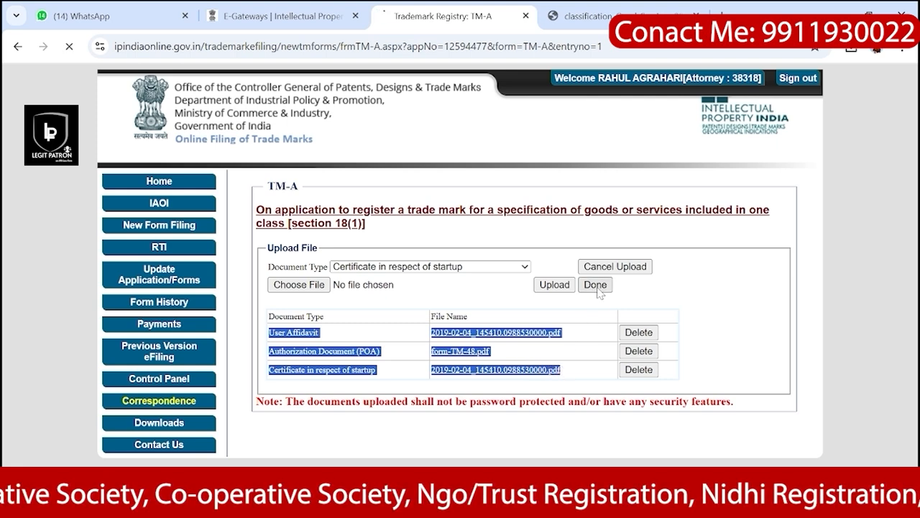
pyautogui.scroll(-9, 388, 338)
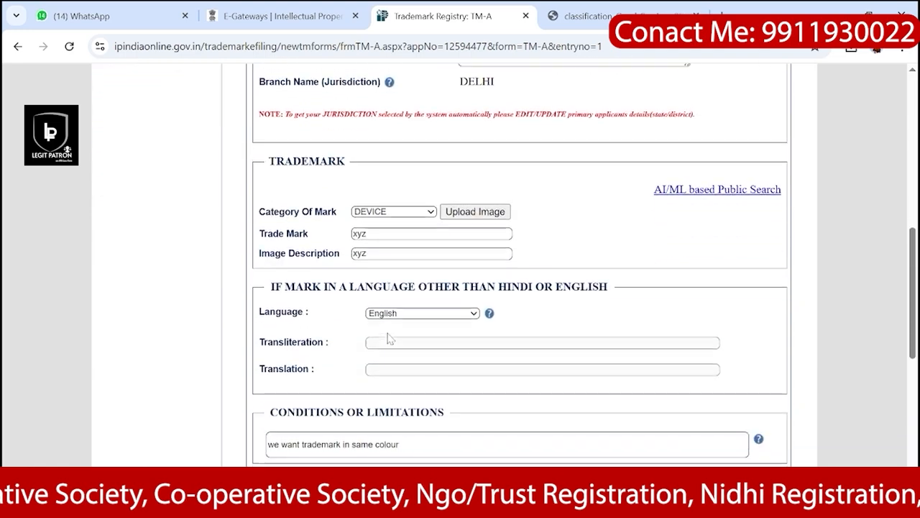
pyautogui.scroll(-5, 389, 338)
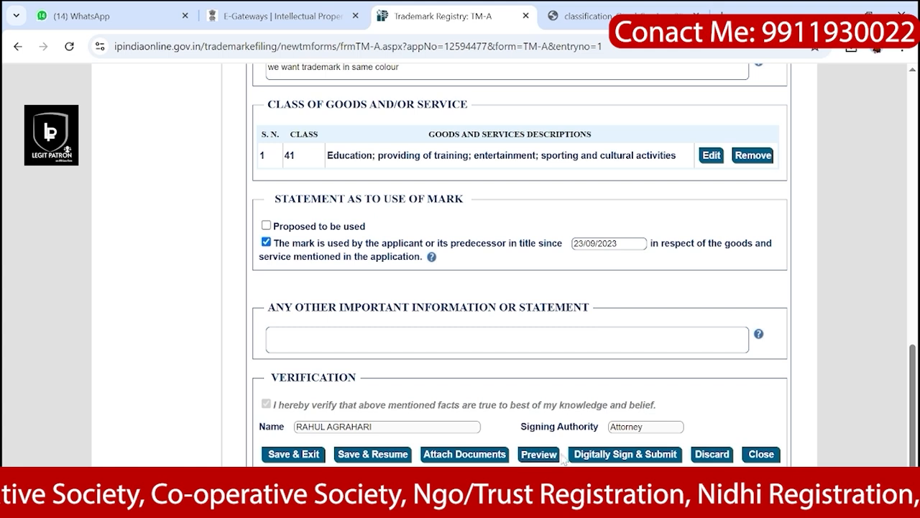
pyautogui.click(539, 456)
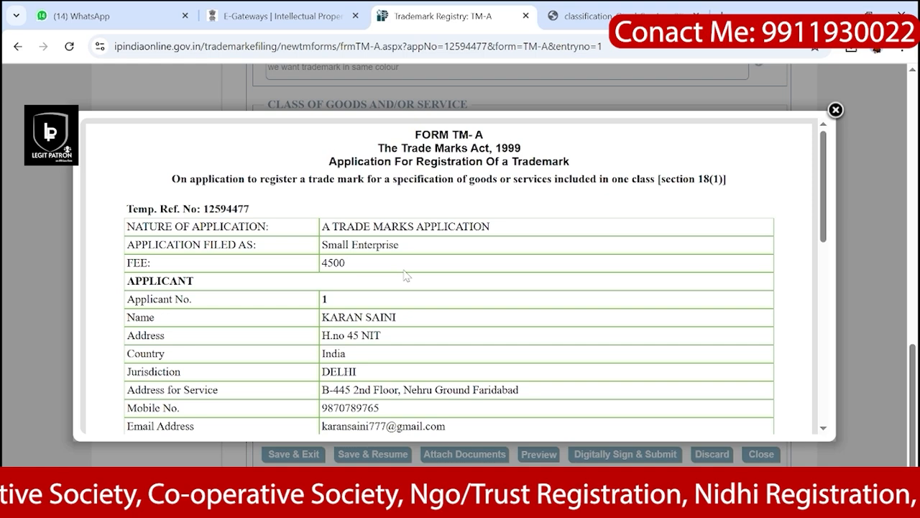
# Step: Review the preview's temporary reference number, nature of application, Small Enterprise category and fee
pyautogui.scroll(-1, 407, 275)
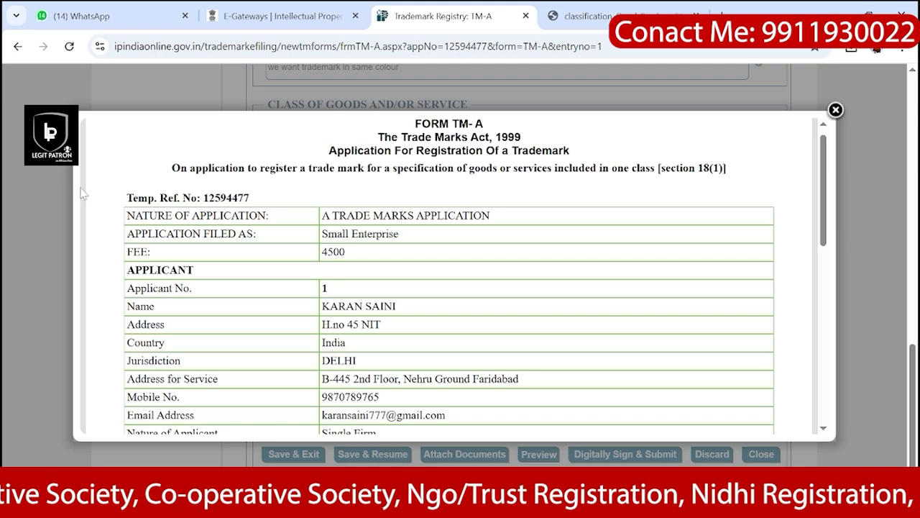
pyautogui.moveTo(204, 198); pyautogui.dragTo(251, 204)
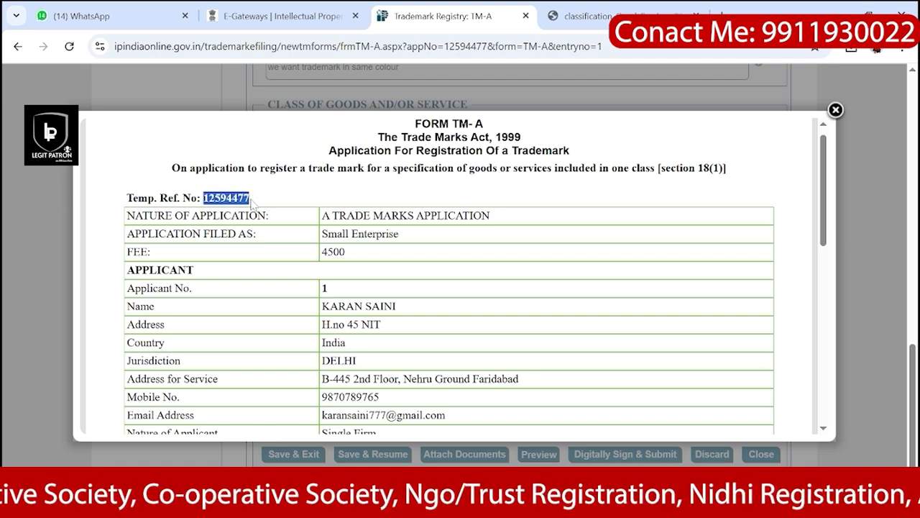
pyautogui.moveTo(322, 216); pyautogui.dragTo(494, 223)
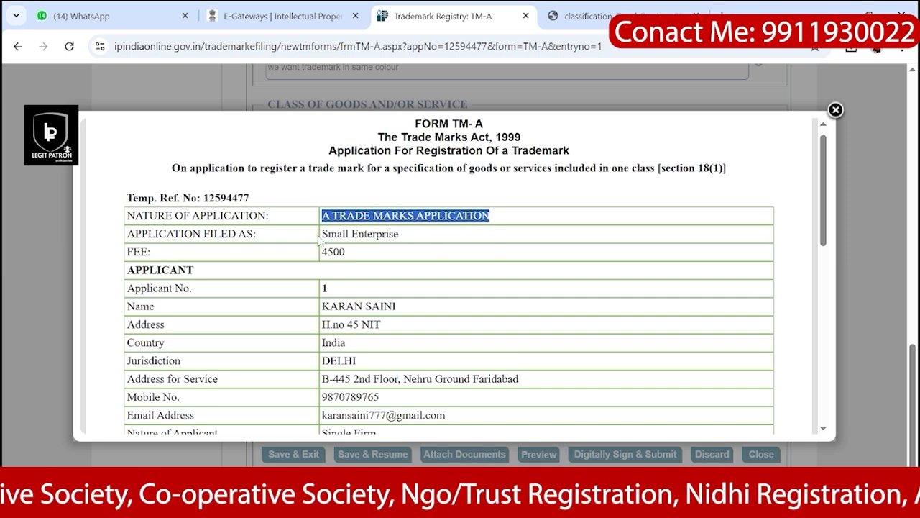
pyautogui.moveTo(400, 234); pyautogui.dragTo(328, 253)
pyautogui.click(336, 285)
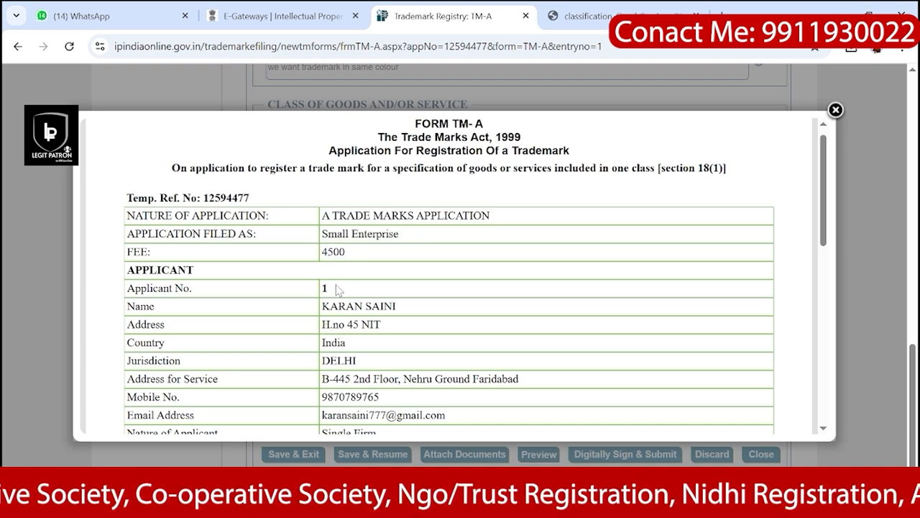
pyautogui.moveTo(338, 289); pyautogui.dragTo(322, 288)
# Step: Check the applicant's service address, mobile number and agent details in the preview
pyautogui.scroll(-1, 341, 322)
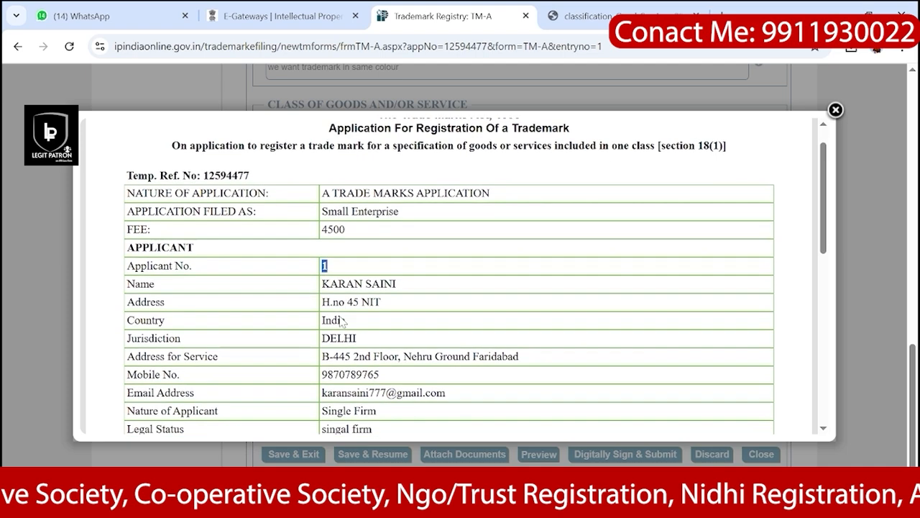
pyautogui.moveTo(328, 302); pyautogui.dragTo(385, 309)
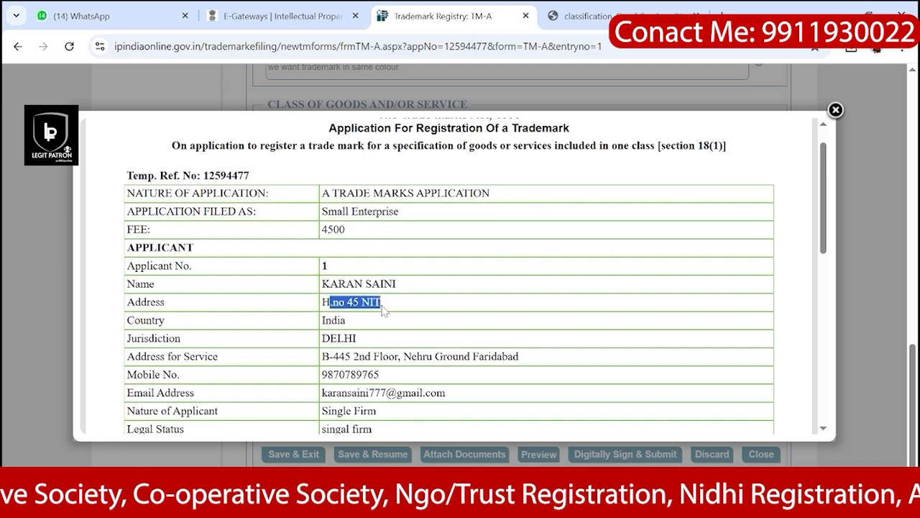
pyautogui.scroll(-1, 382, 308)
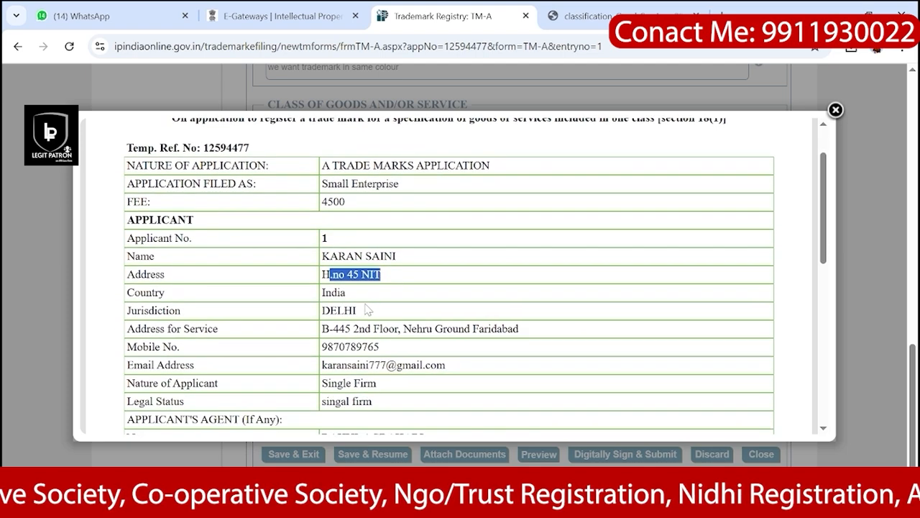
pyautogui.scroll(-1, 367, 310)
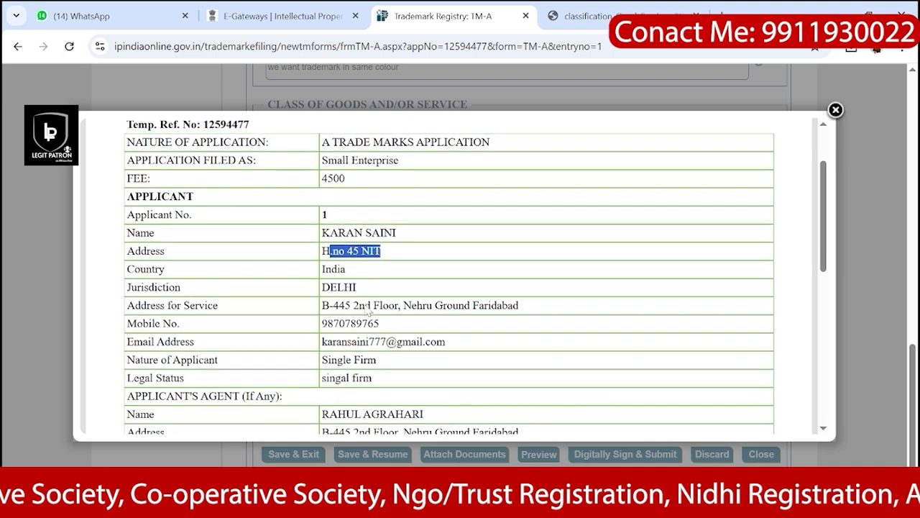
pyautogui.moveTo(323, 300); pyautogui.dragTo(390, 323)
pyautogui.scroll(-2, 390, 323)
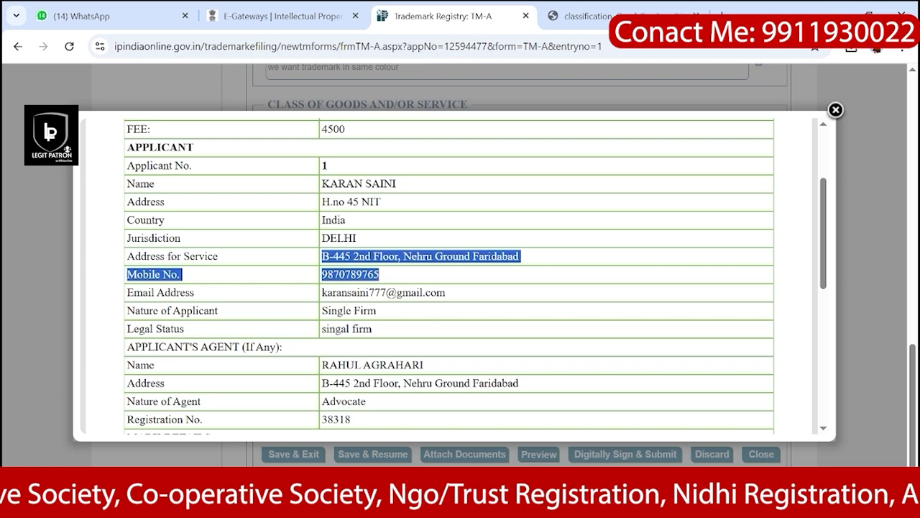
pyautogui.scroll(-2, 392, 327)
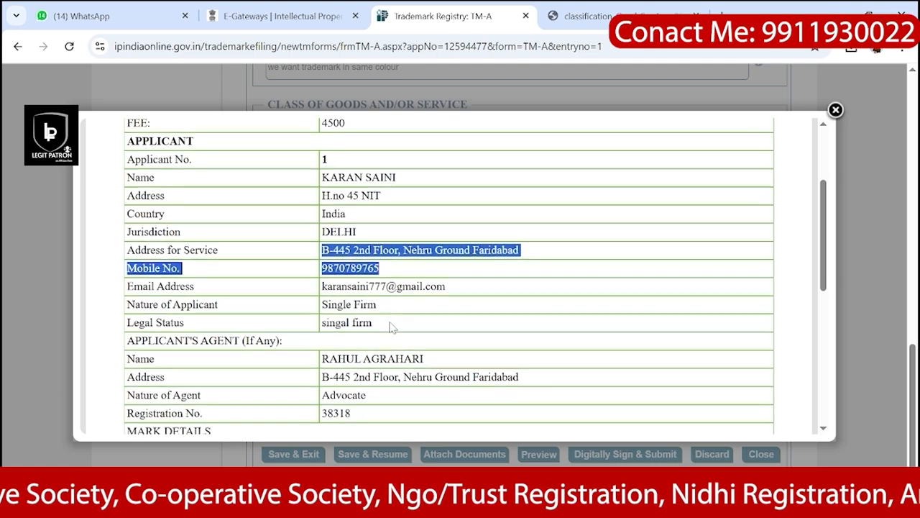
pyautogui.scroll(-3, 392, 327)
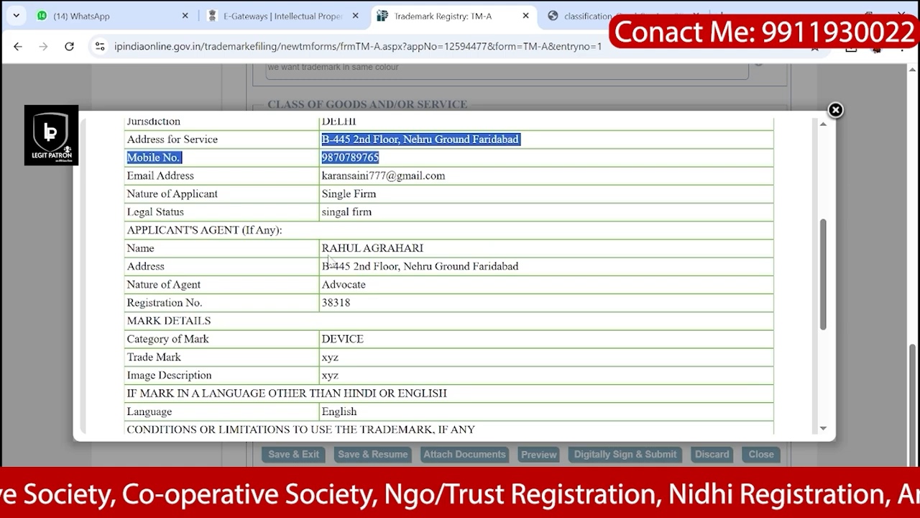
pyautogui.moveTo(330, 249); pyautogui.dragTo(365, 303)
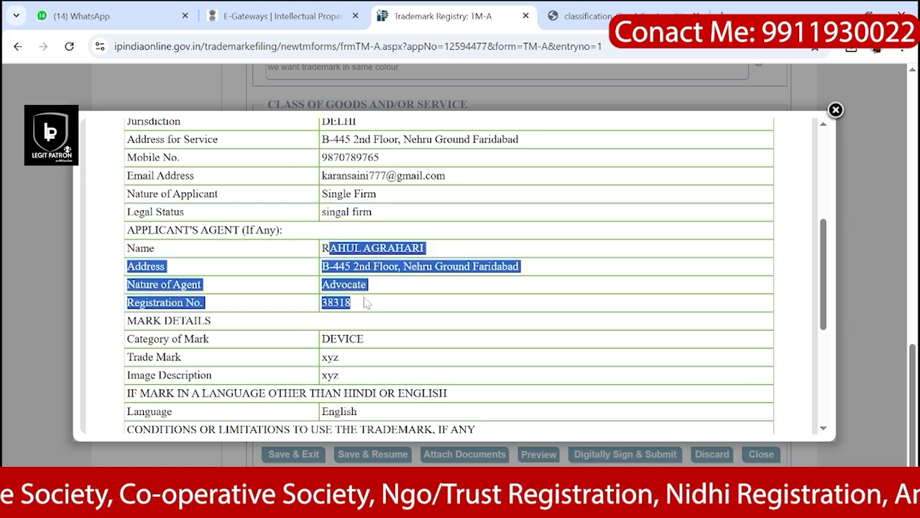
pyautogui.scroll(-2, 364, 303)
pyautogui.click(365, 303)
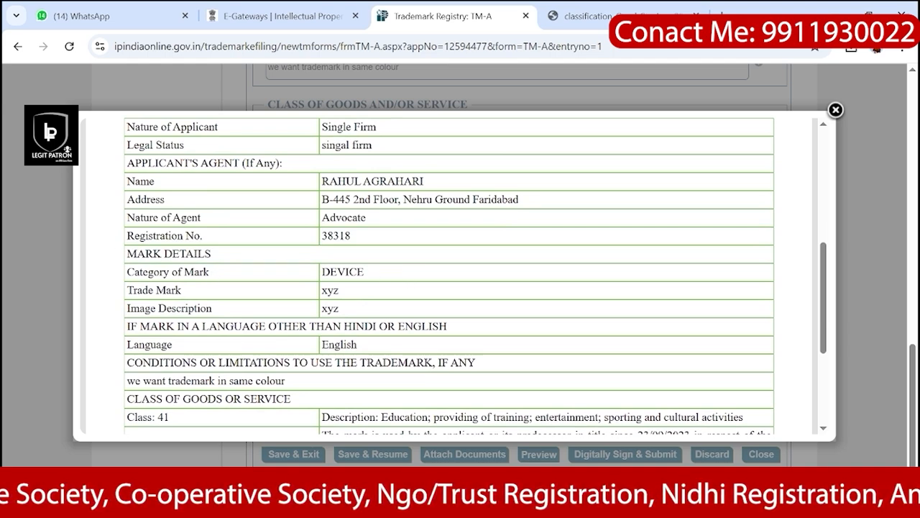
# Step: Check the DEVICE category of mark and the trade mark and image description values
pyautogui.moveTo(321, 272); pyautogui.dragTo(363, 272)
pyautogui.scroll(-1, 368, 280)
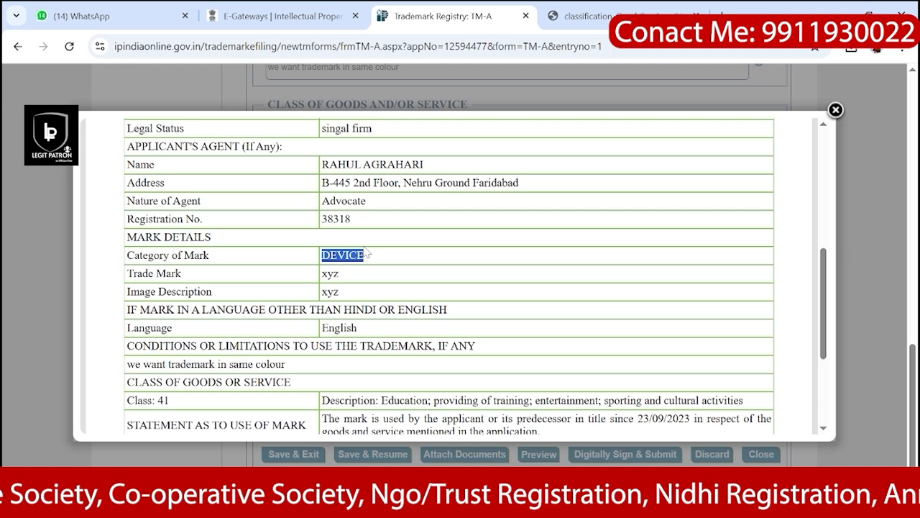
pyautogui.scroll(-1, 379, 260)
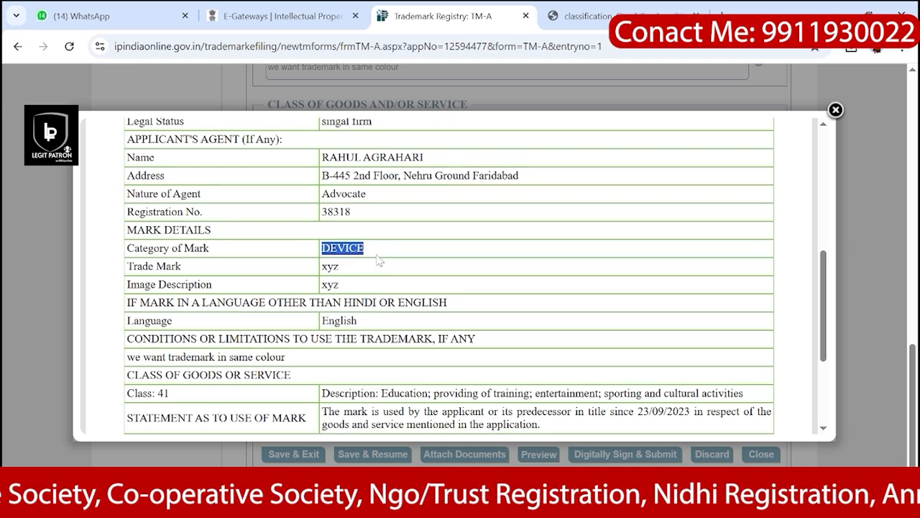
pyautogui.click(353, 267)
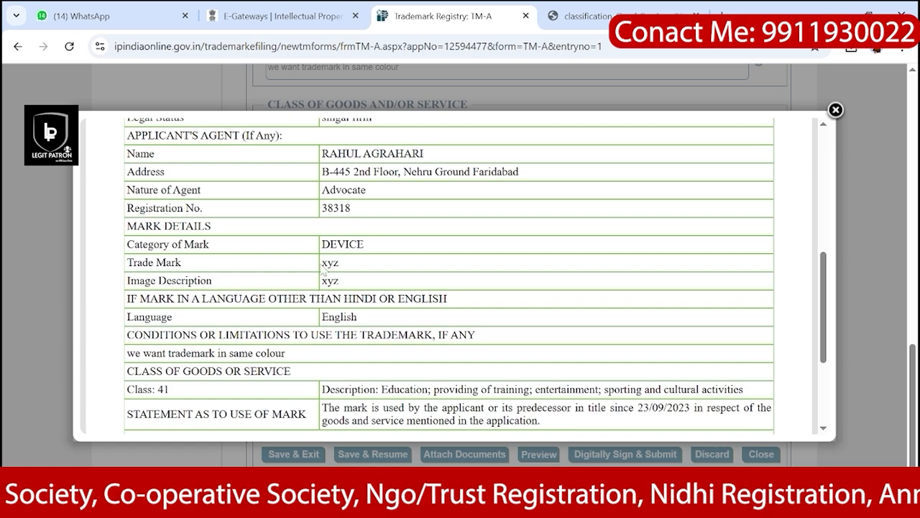
pyautogui.moveTo(323, 267); pyautogui.dragTo(345, 280)
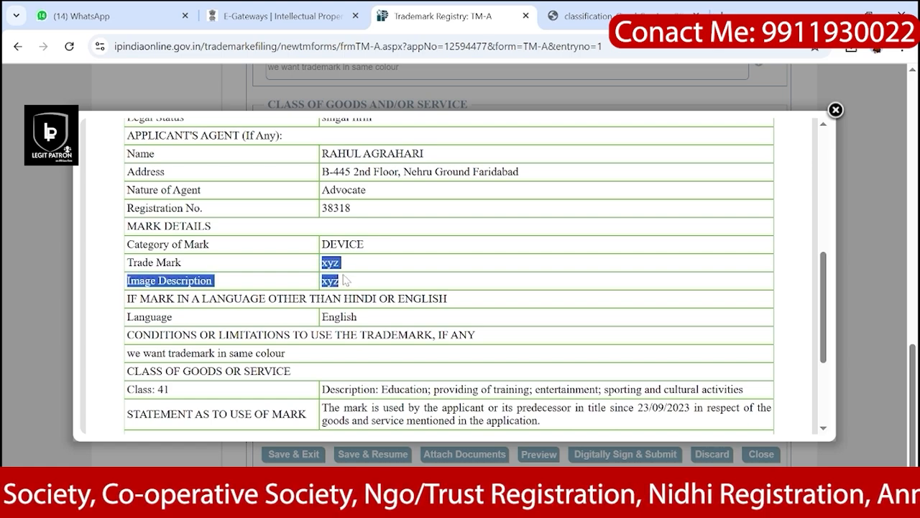
pyautogui.scroll(-1, 346, 281)
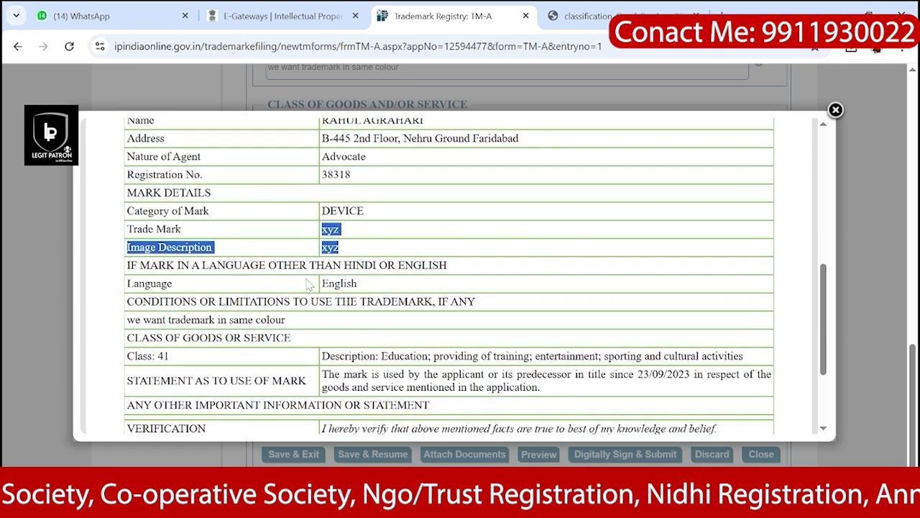
pyautogui.click(309, 283)
pyautogui.scroll(-2, 225, 234)
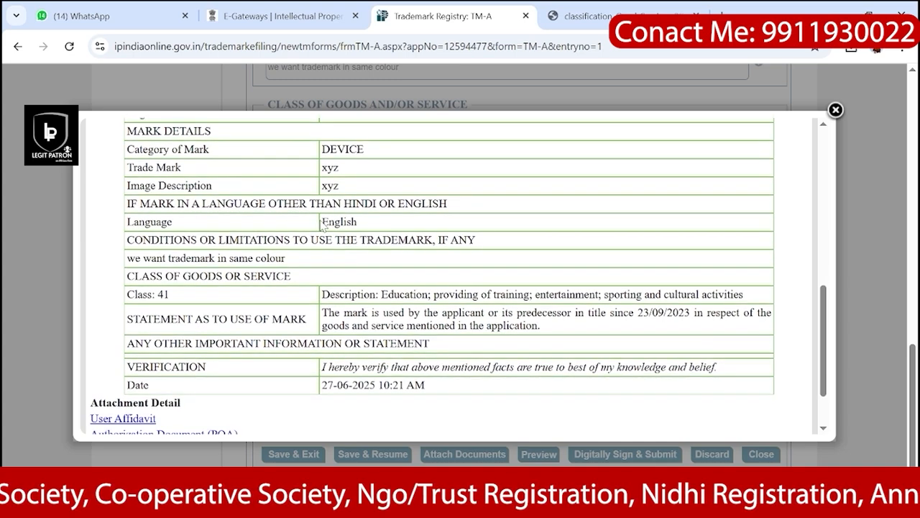
pyautogui.scroll(-1, 287, 222)
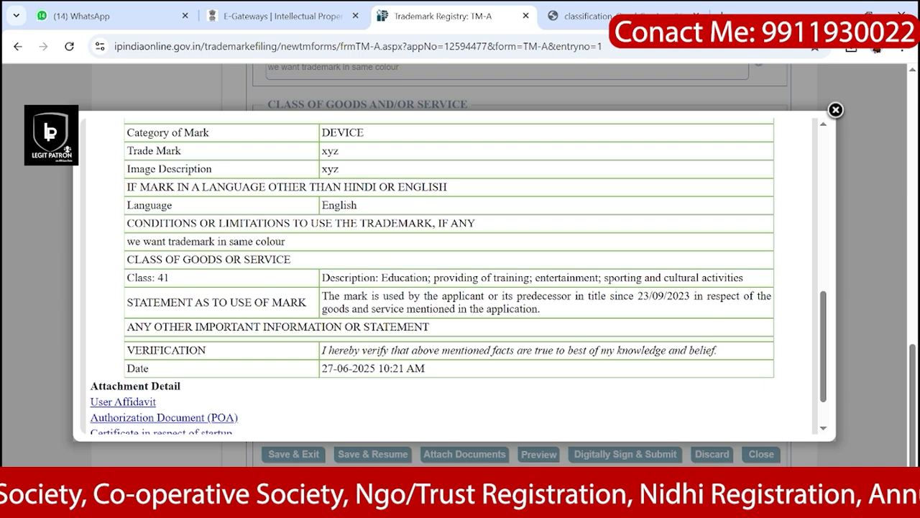
# Step: Review the conditions or limitations entry and the class 41 services description
pyautogui.moveTo(128, 223); pyautogui.dragTo(388, 255)
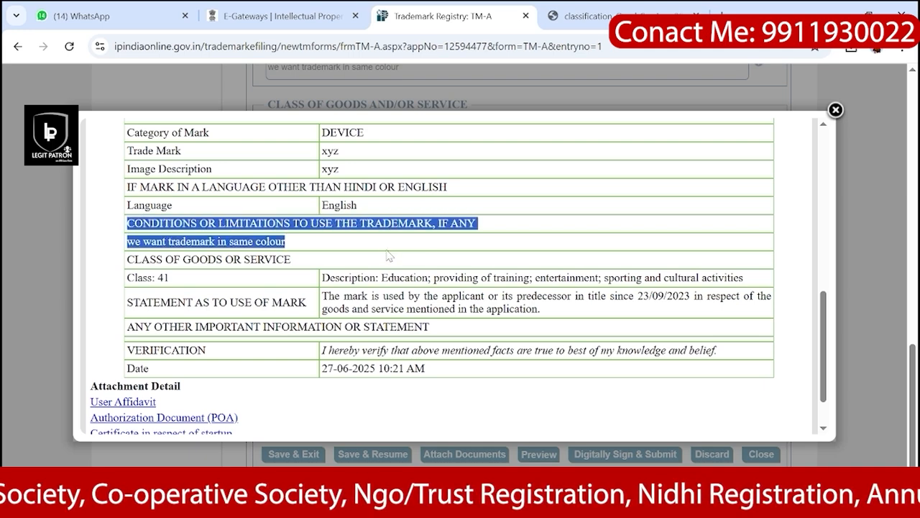
pyautogui.scroll(-2, 302, 244)
pyautogui.click(220, 230)
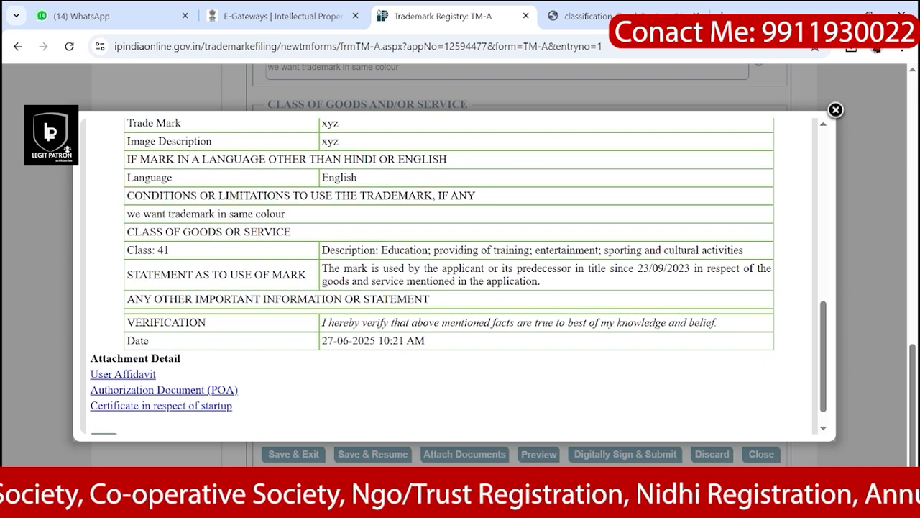
pyautogui.moveTo(128, 232); pyautogui.dragTo(302, 243)
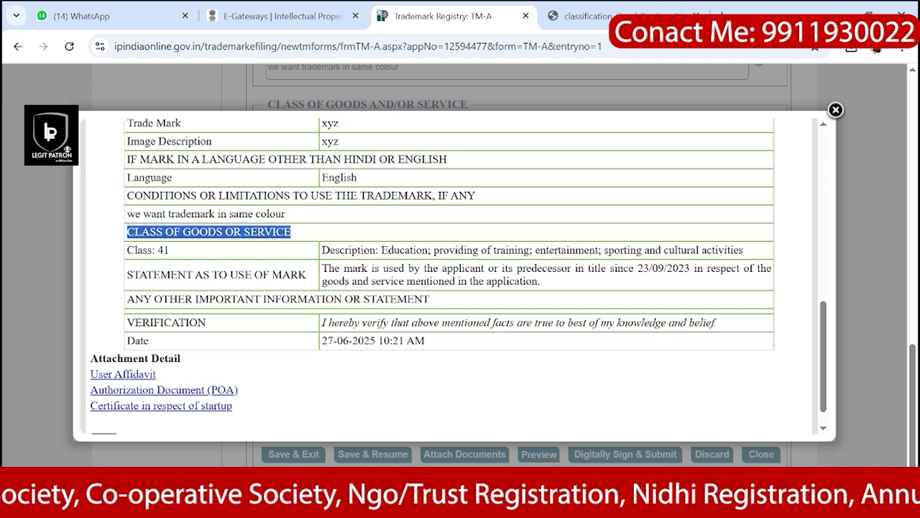
pyautogui.moveTo(330, 249); pyautogui.dragTo(576, 249)
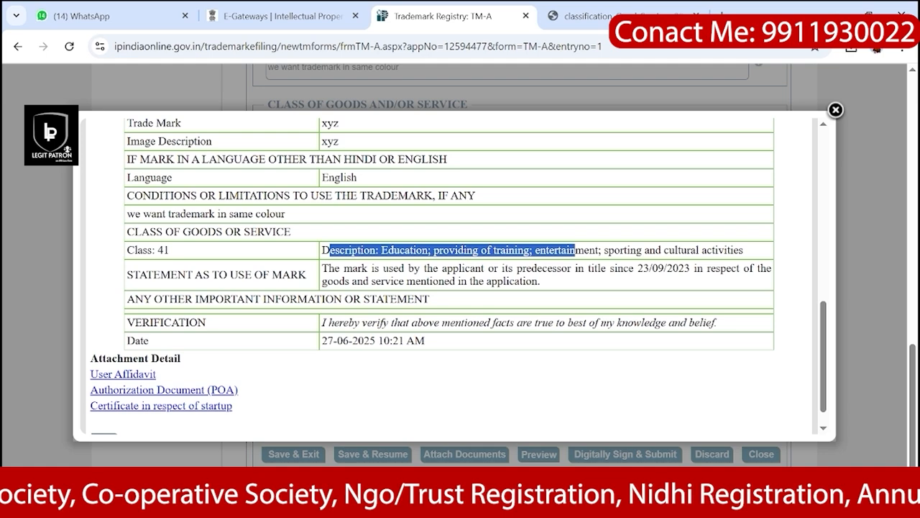
pyautogui.click(712, 244)
pyautogui.scroll(-1, 711, 244)
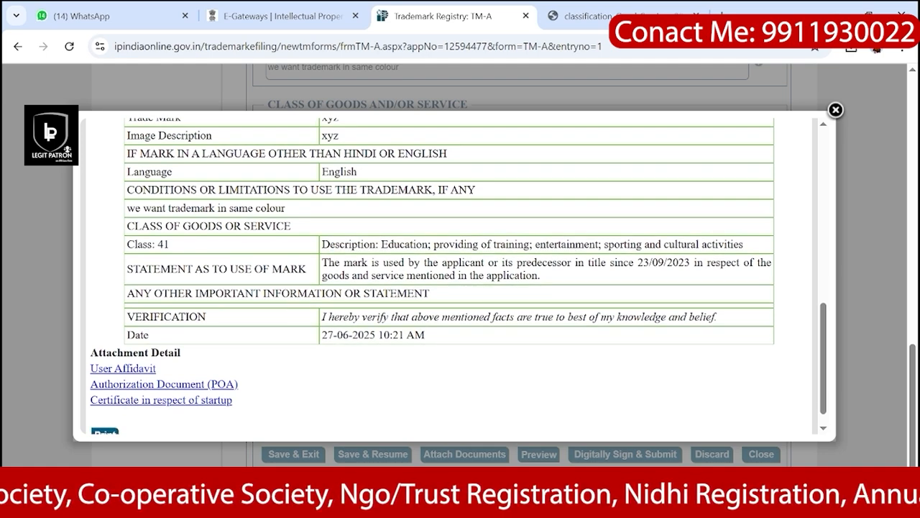
pyautogui.scroll(-1, 458, 275)
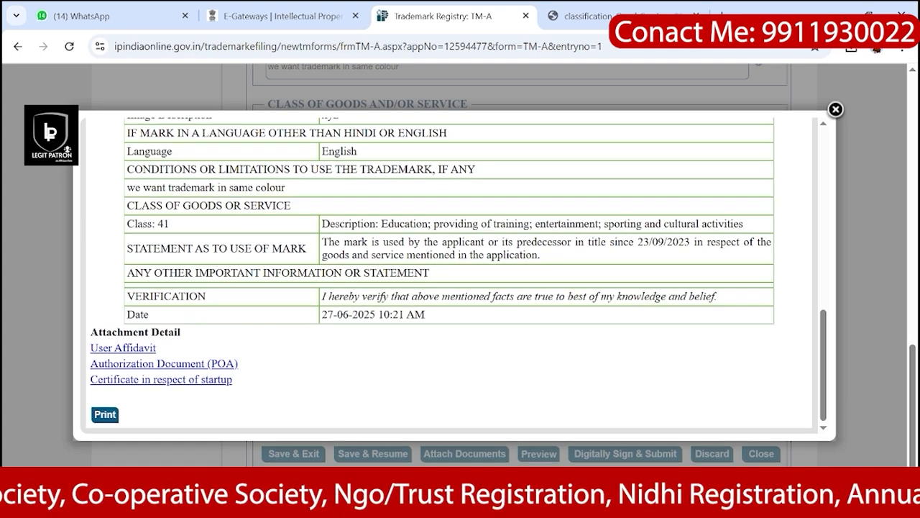
# Step: Check the statement of use, application date and the three documents under Attachment Detail
pyautogui.moveTo(543, 257); pyautogui.dragTo(322, 243)
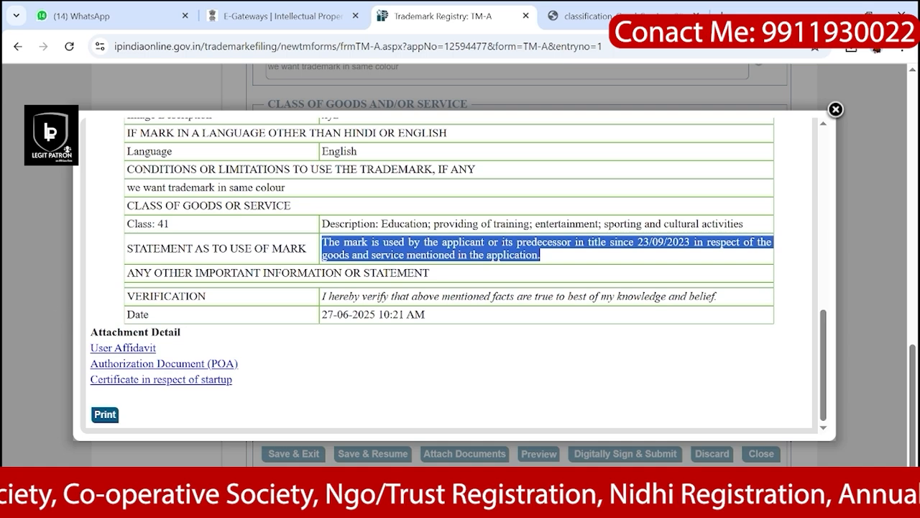
pyautogui.click(195, 325)
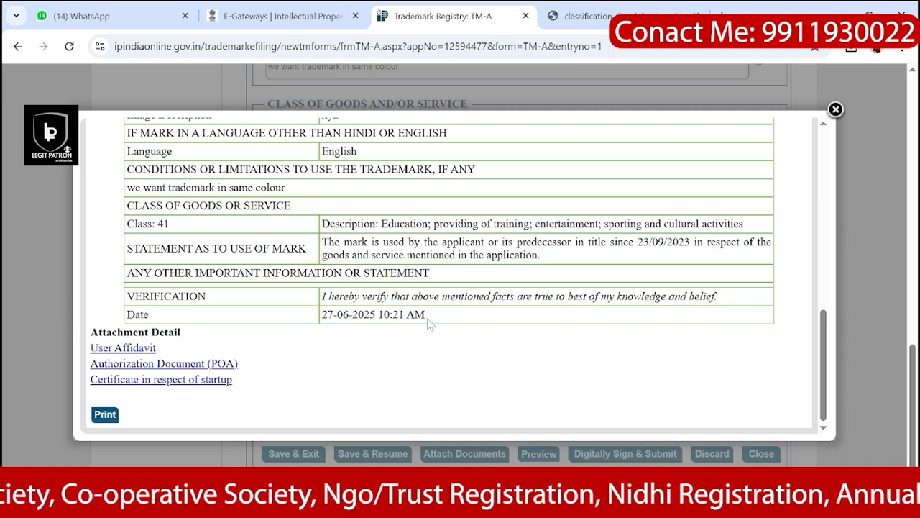
pyautogui.moveTo(427, 316); pyautogui.dragTo(320, 317)
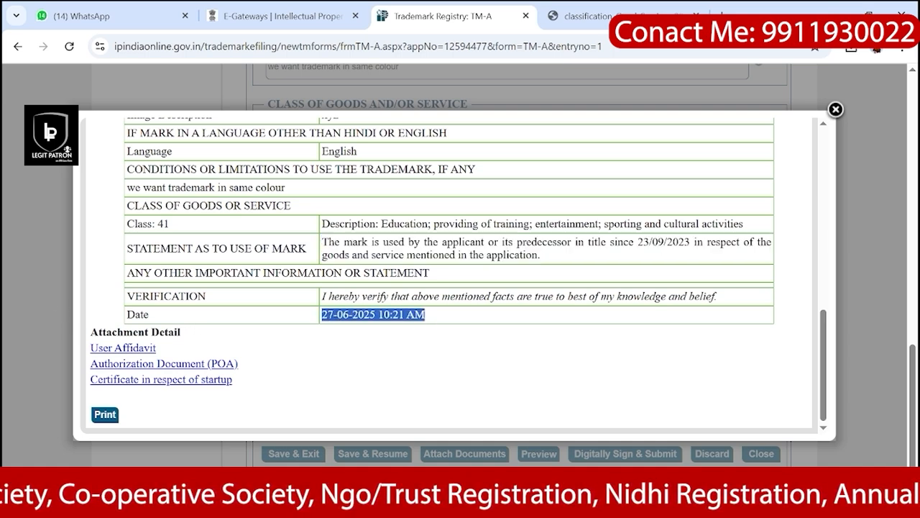
pyautogui.click(295, 342)
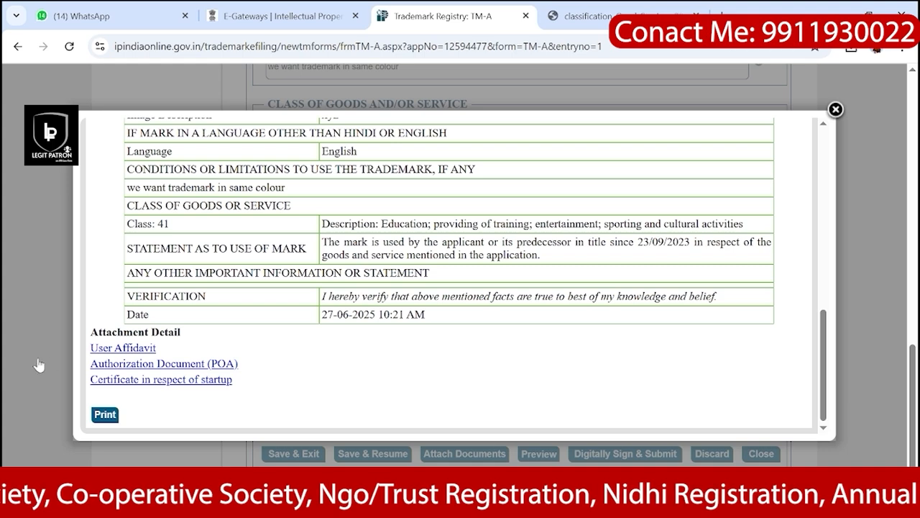
pyautogui.moveTo(90, 332); pyautogui.dragTo(179, 332)
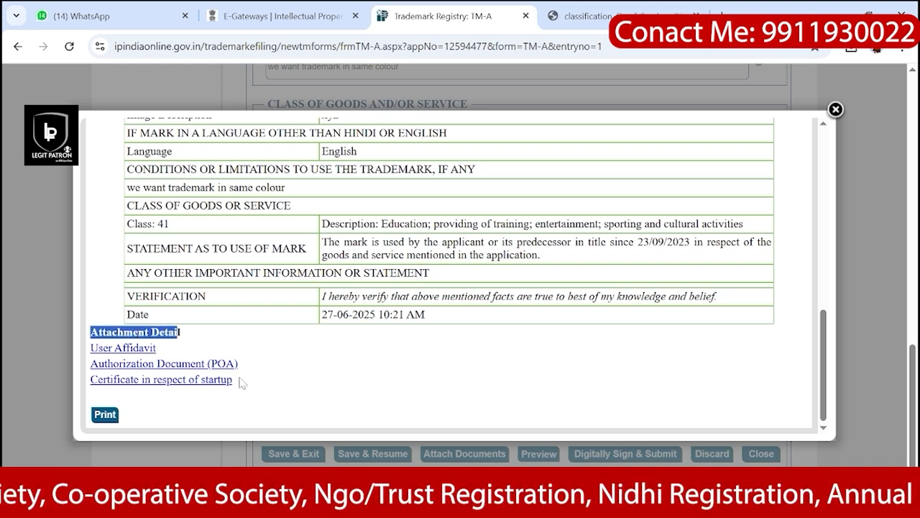
pyautogui.moveTo(237, 379); pyautogui.dragTo(89, 349)
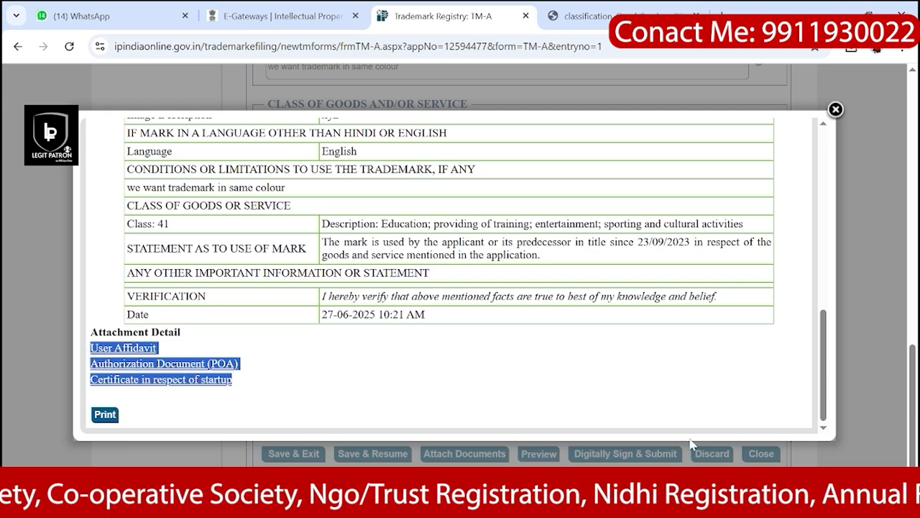
pyautogui.scroll(2, 506, 125)
pyautogui.scroll(-3, 506, 126)
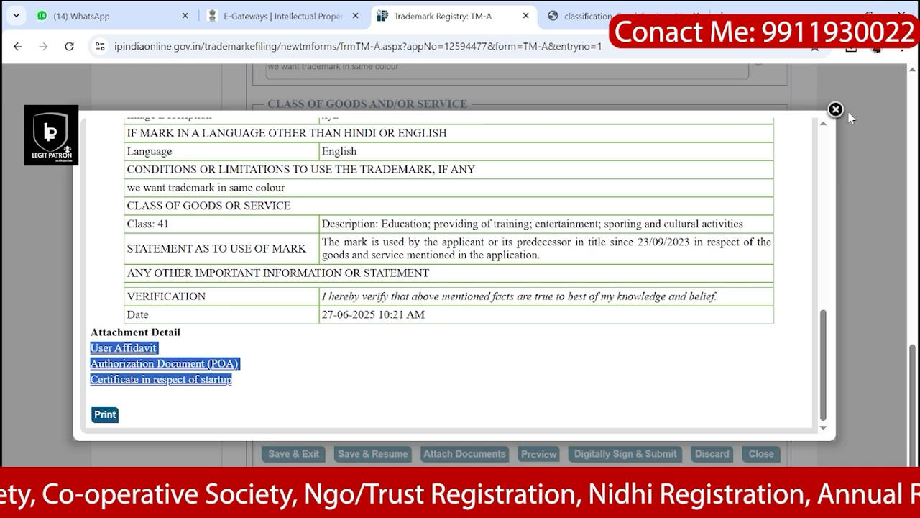
# Step: Attempt Digitally Sign & Submit, dismiss the missing Small Enterprise document alerts, and reopen Attach Documents
pyautogui.click(835, 110)
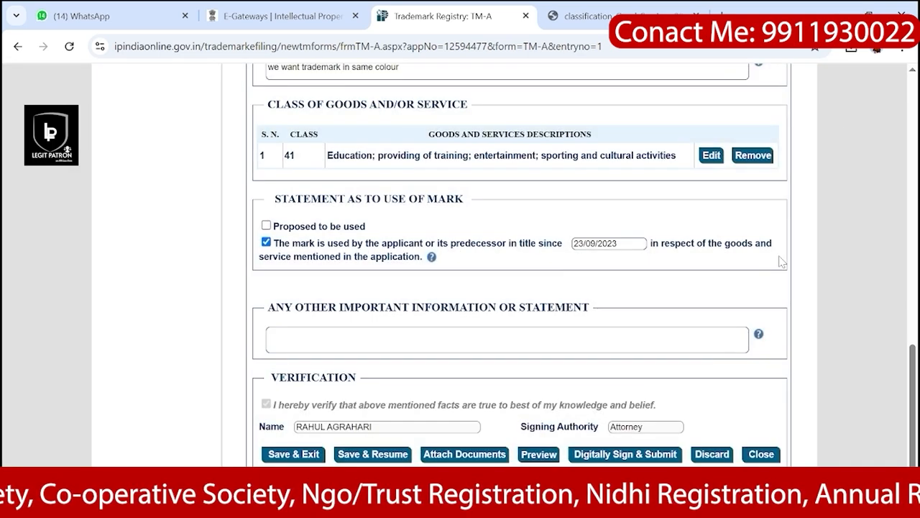
pyautogui.click(616, 455)
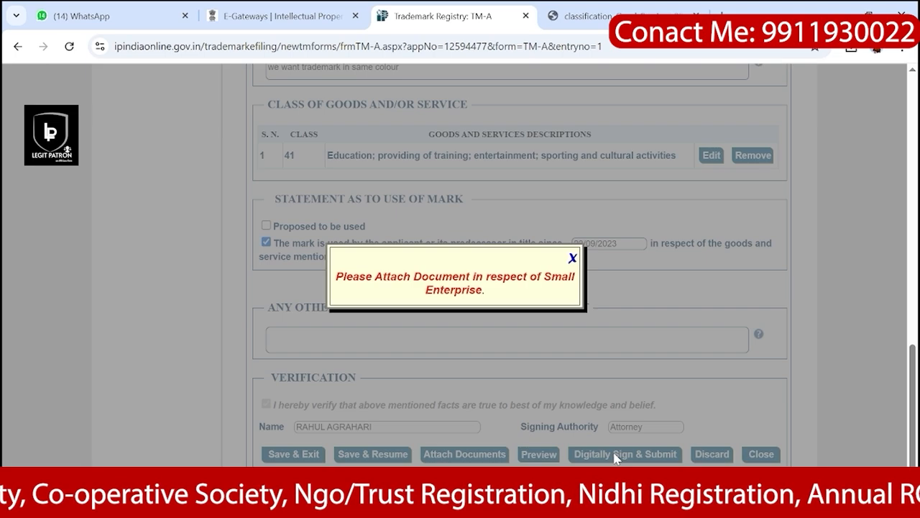
pyautogui.click(572, 259)
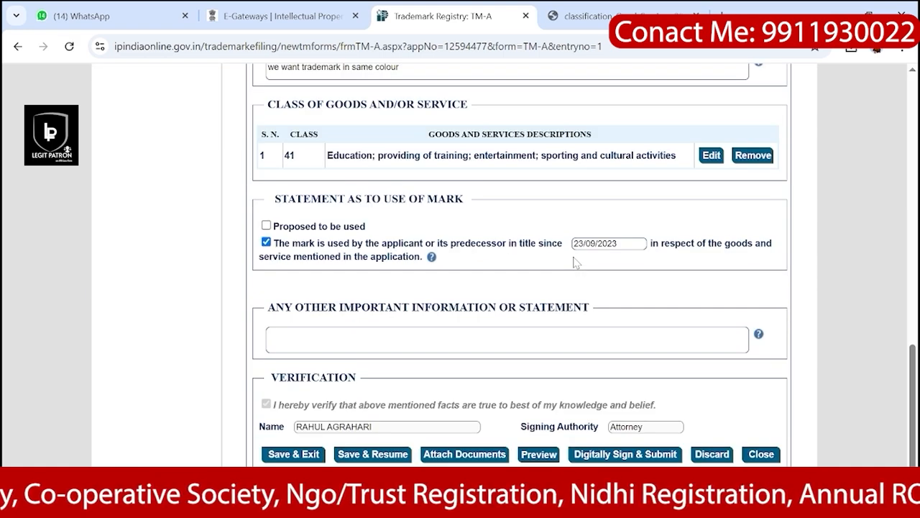
pyautogui.click(623, 454)
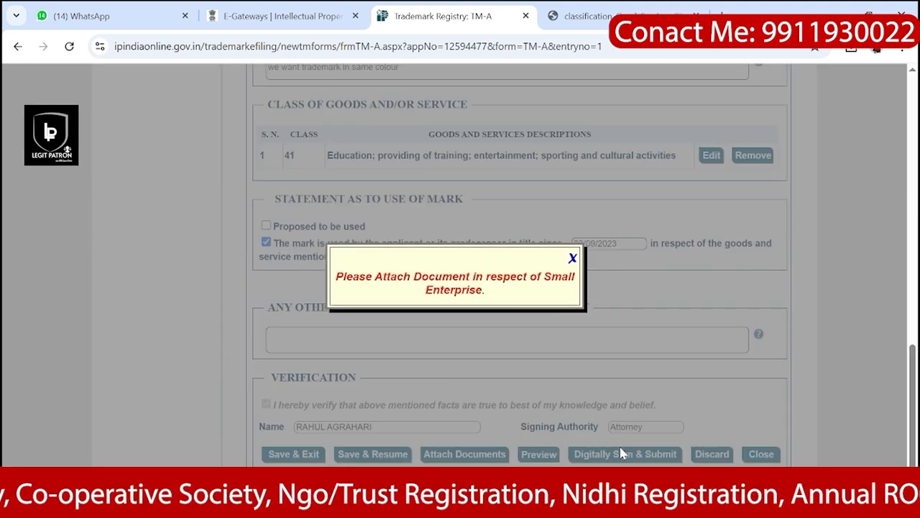
pyautogui.click(573, 258)
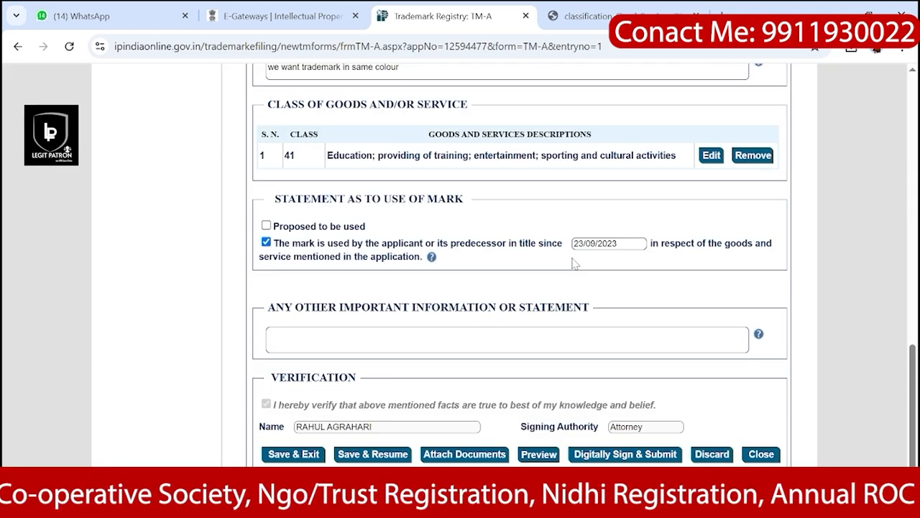
pyautogui.click(480, 455)
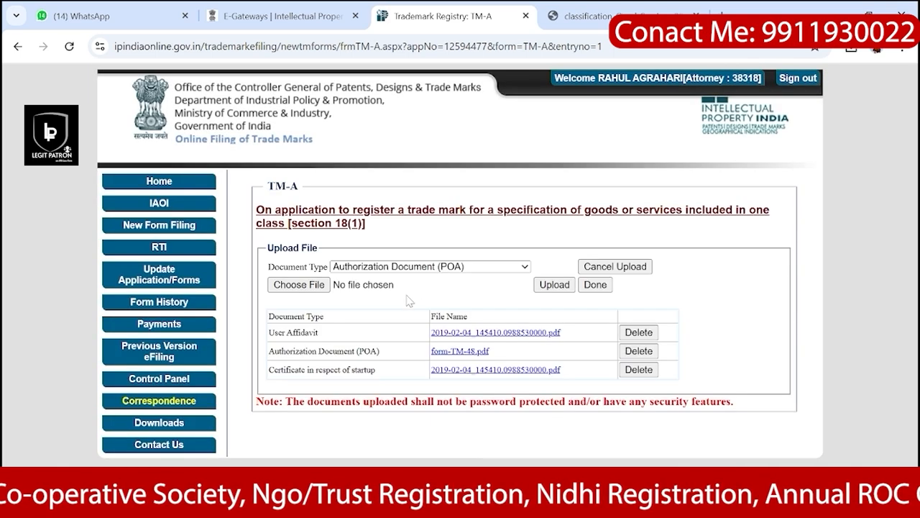
# Step: Upload 2019-02-04_145410.0988530000.pdf as the Document in respect of Small Enterprise, then finish
pyautogui.click(464, 266)
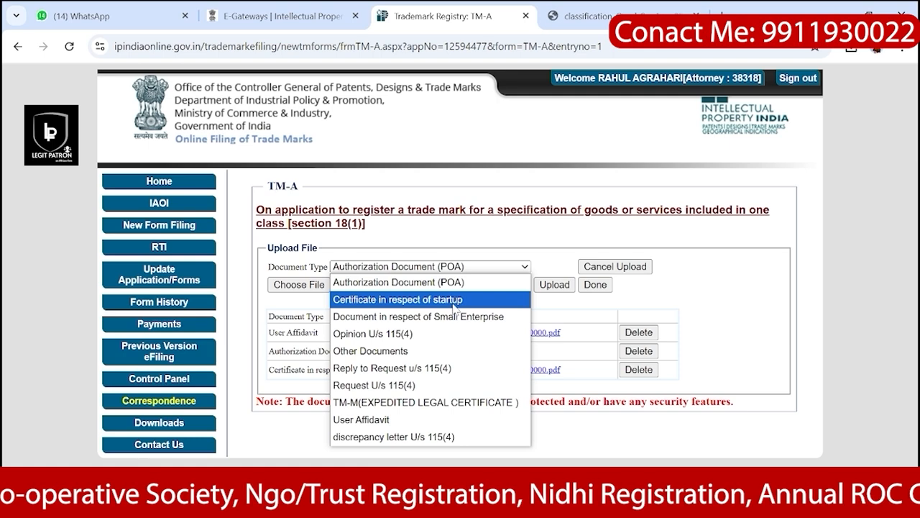
pyautogui.click(430, 300)
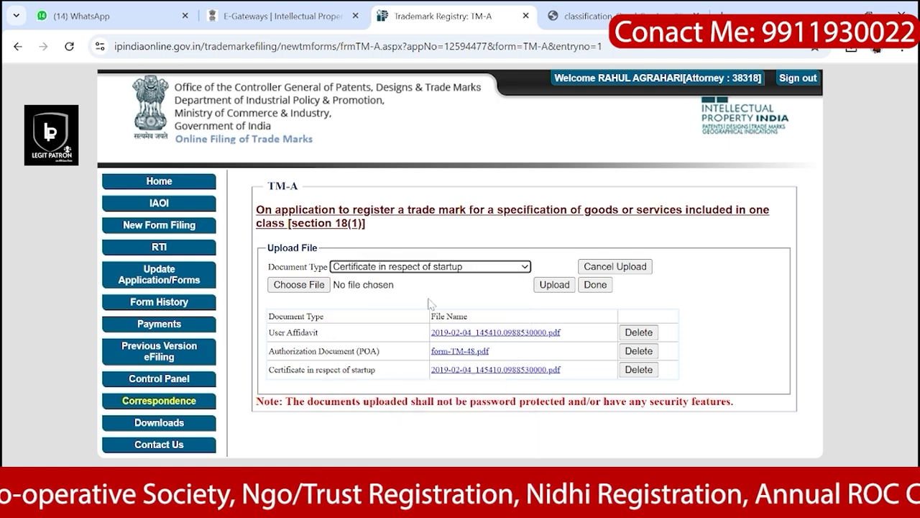
pyautogui.click(462, 273)
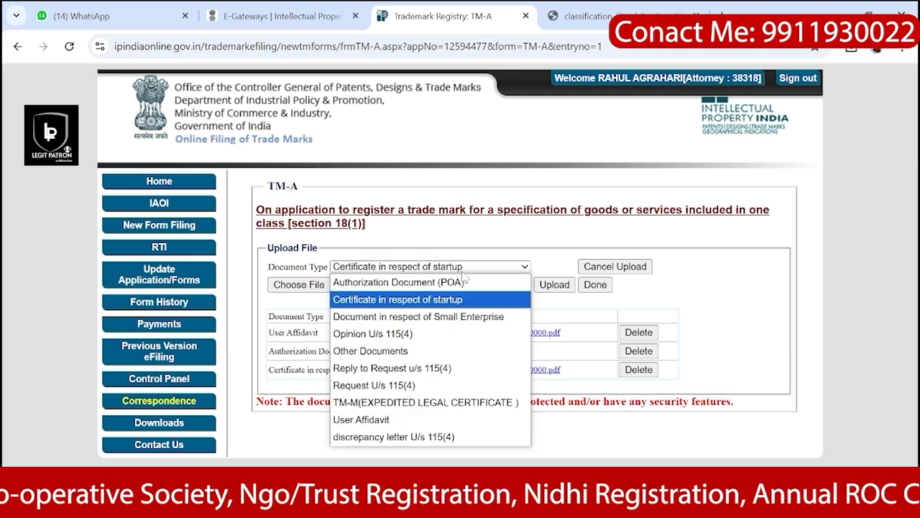
pyautogui.click(431, 317)
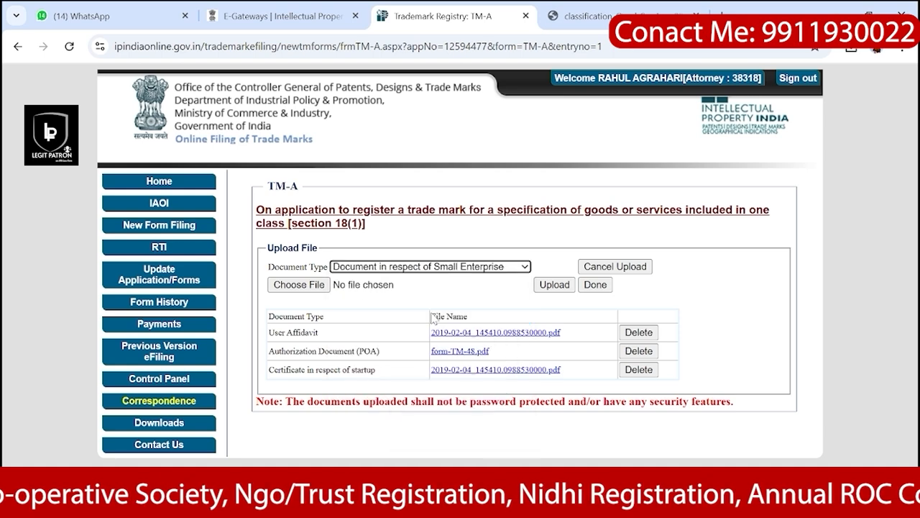
pyautogui.click(301, 284)
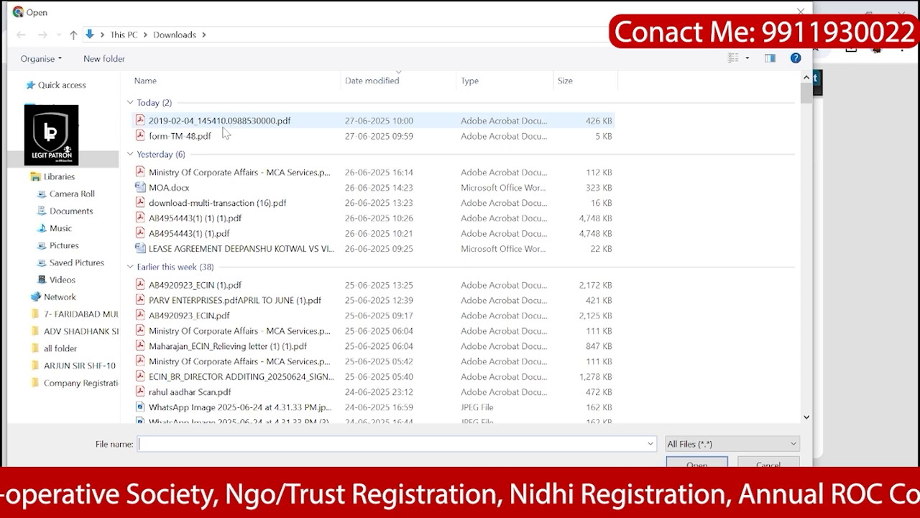
pyautogui.click(220, 122)
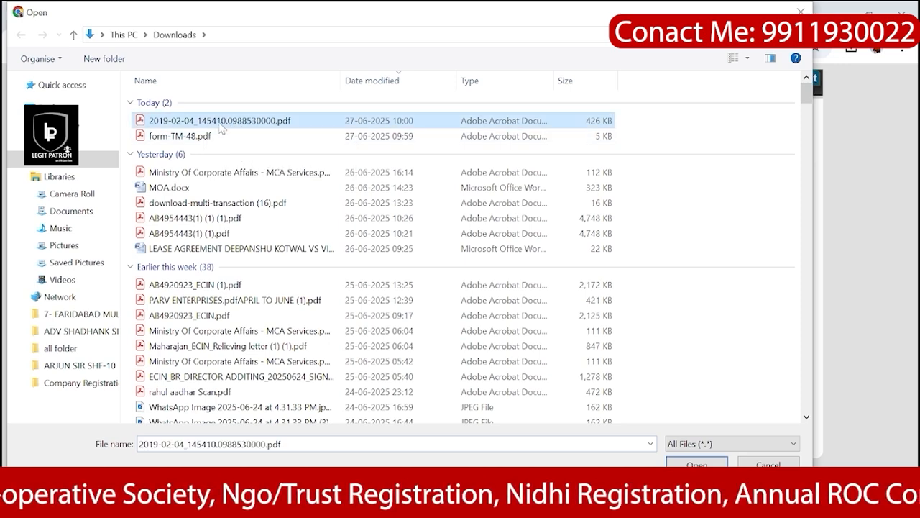
pyautogui.click(697, 462)
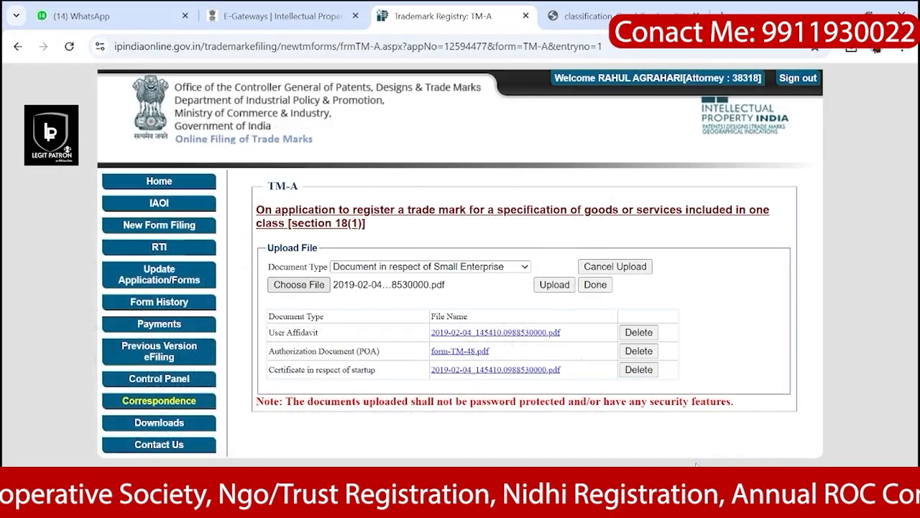
pyautogui.click(555, 285)
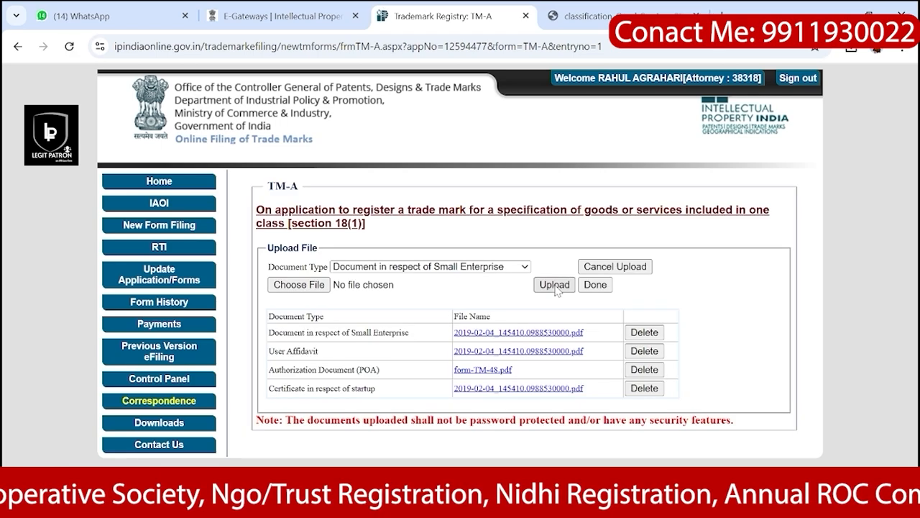
pyautogui.click(601, 286)
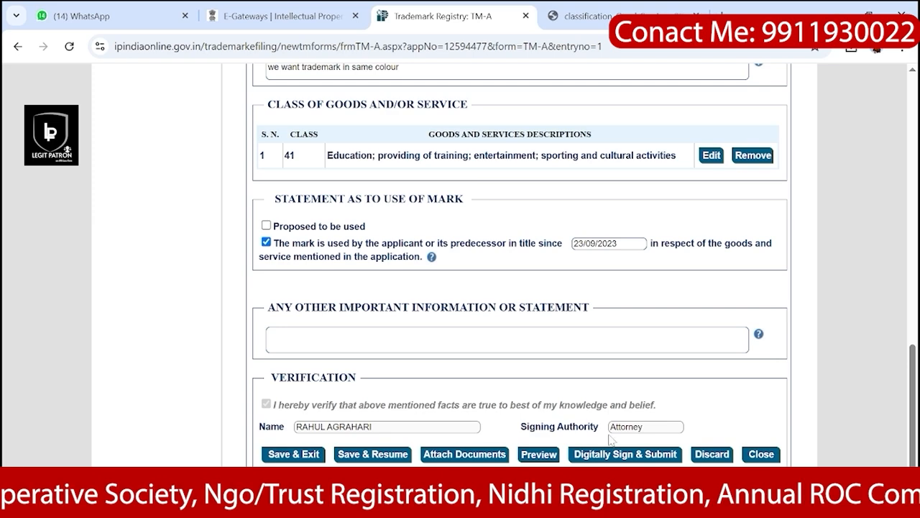
# Step: Attempt submission, dismiss the image-upload warning, and return to the Trademark section
pyautogui.click(610, 456)
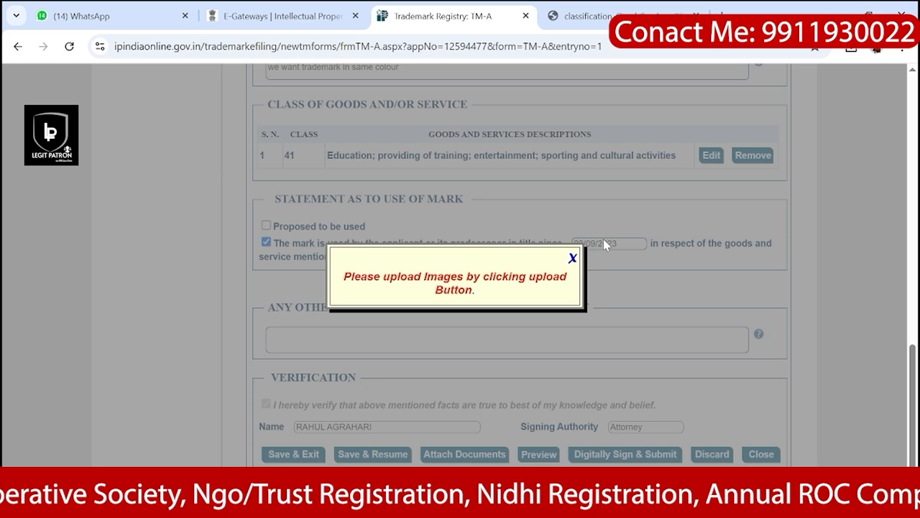
pyautogui.click(572, 259)
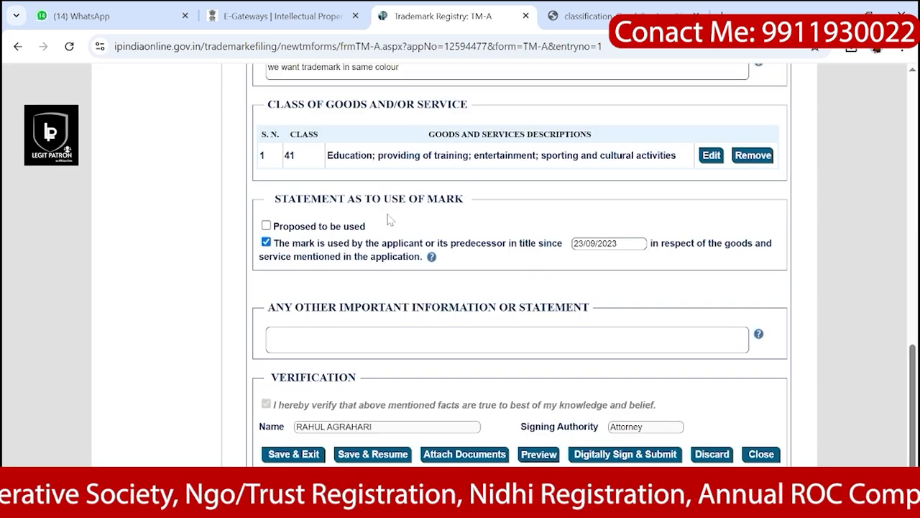
pyautogui.scroll(3, 391, 243)
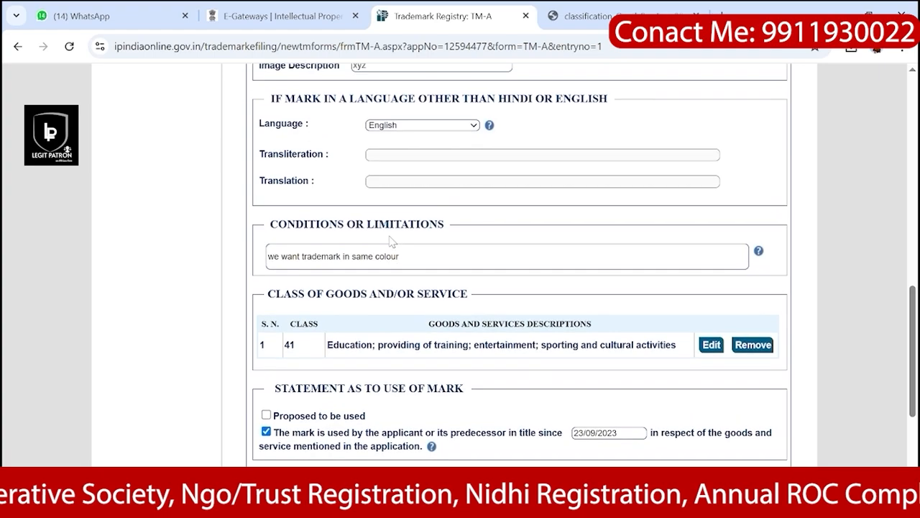
pyautogui.scroll(-2, 390, 243)
pyautogui.scroll(3, 392, 243)
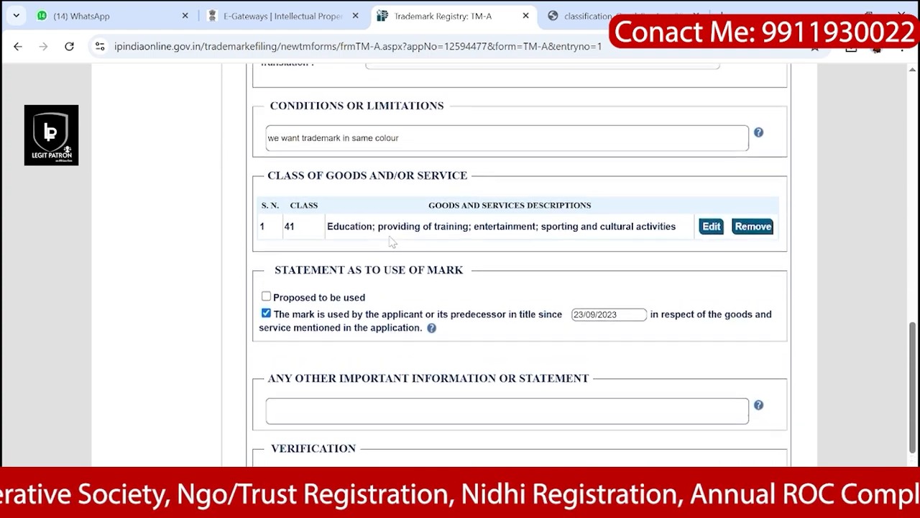
pyautogui.scroll(3, 392, 242)
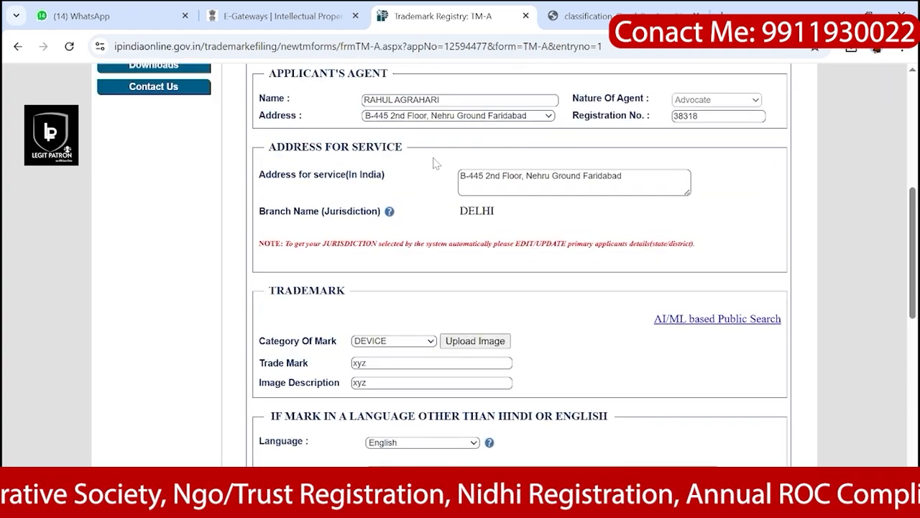
pyautogui.scroll(2, 445, 172)
pyautogui.scroll(-3, 435, 164)
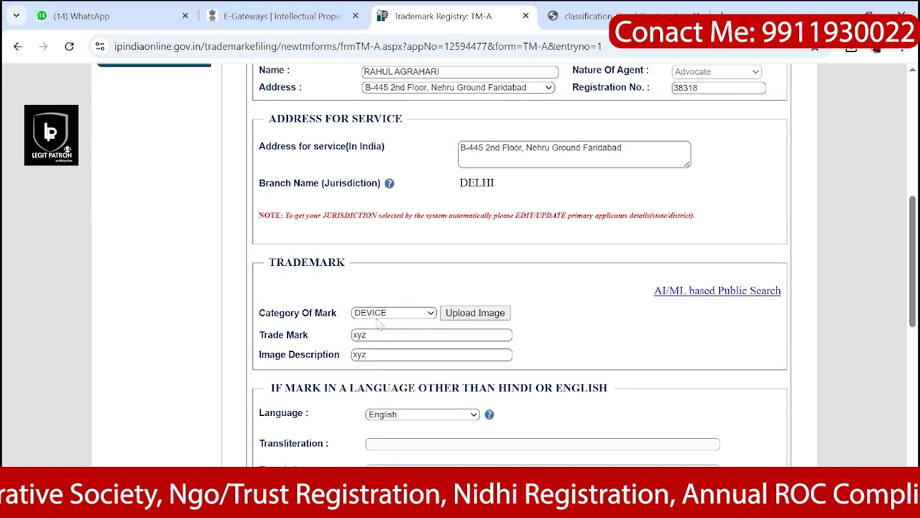
# Step: Change Category Of Mark from DEVICE to WORD
pyautogui.click(403, 315)
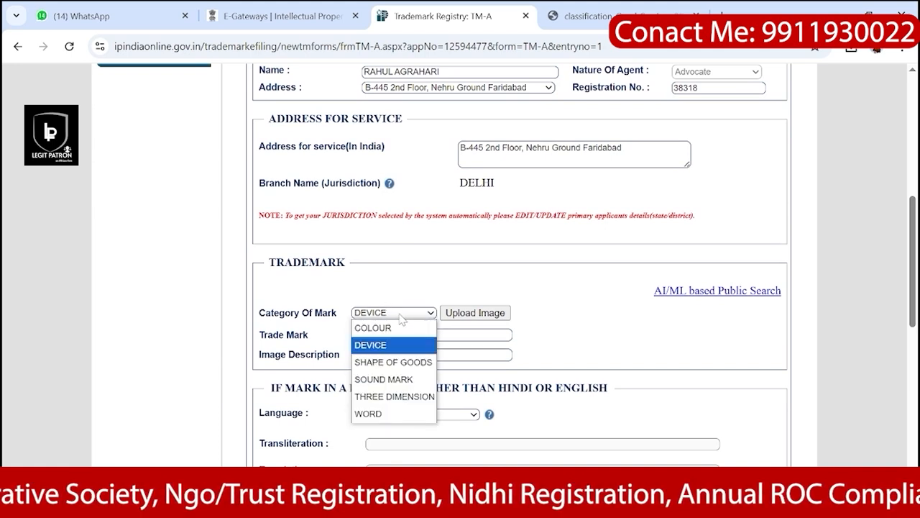
pyautogui.click(381, 414)
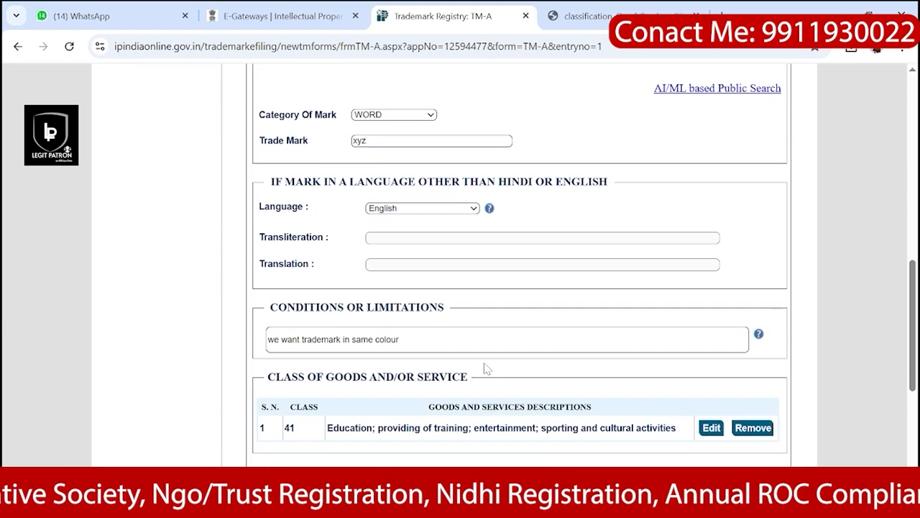
pyautogui.scroll(-5, 486, 369)
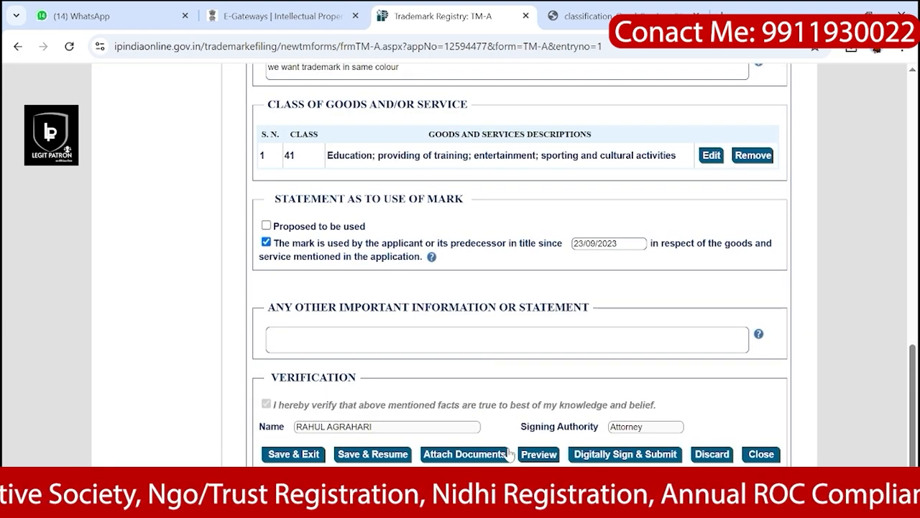
# Step: Save the application and send it to Digitally Sign & Submit, retrying after the personal-documents warning
pyautogui.click(374, 455)
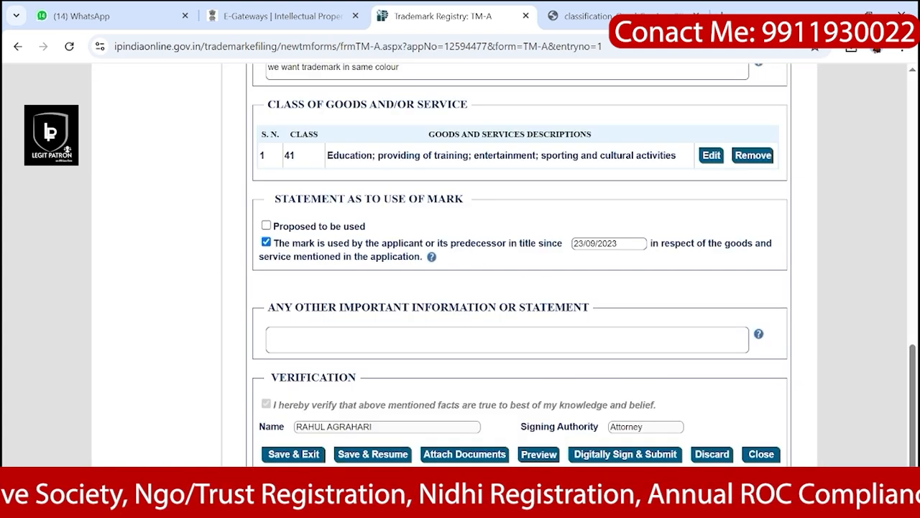
pyautogui.click(623, 454)
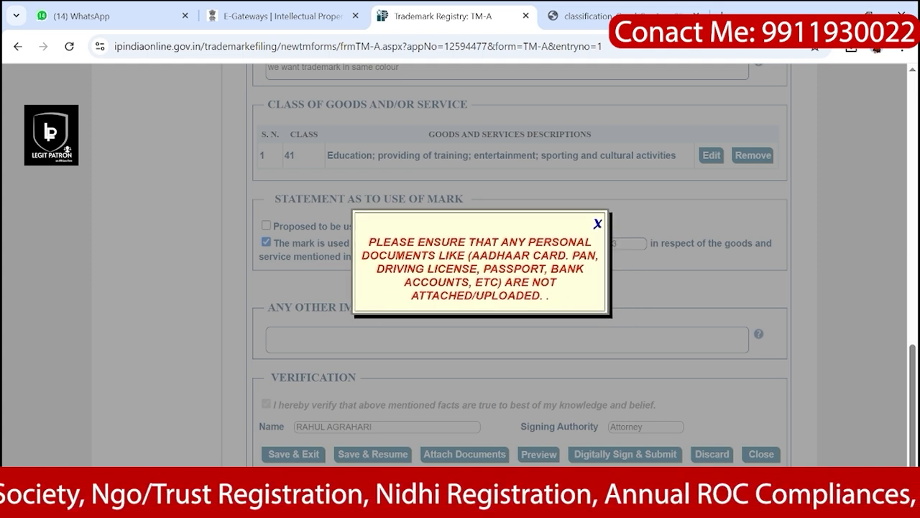
pyautogui.click(597, 224)
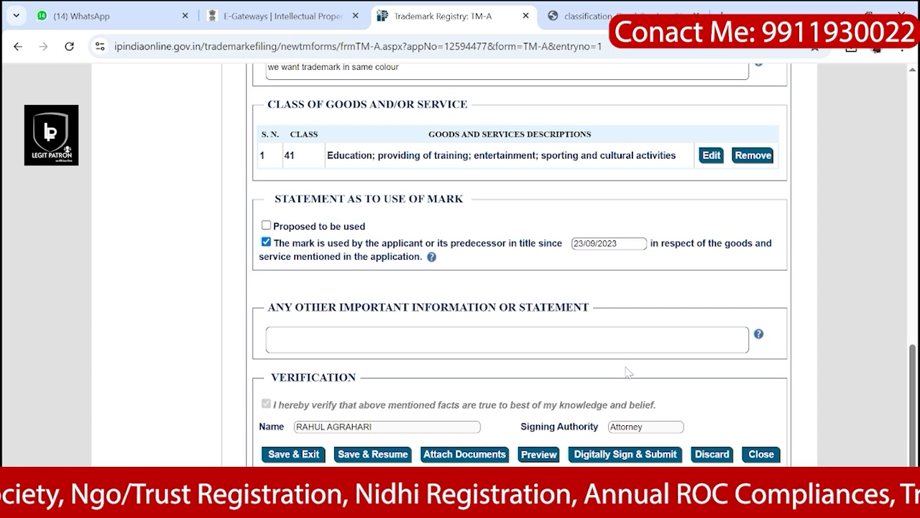
pyautogui.click(615, 459)
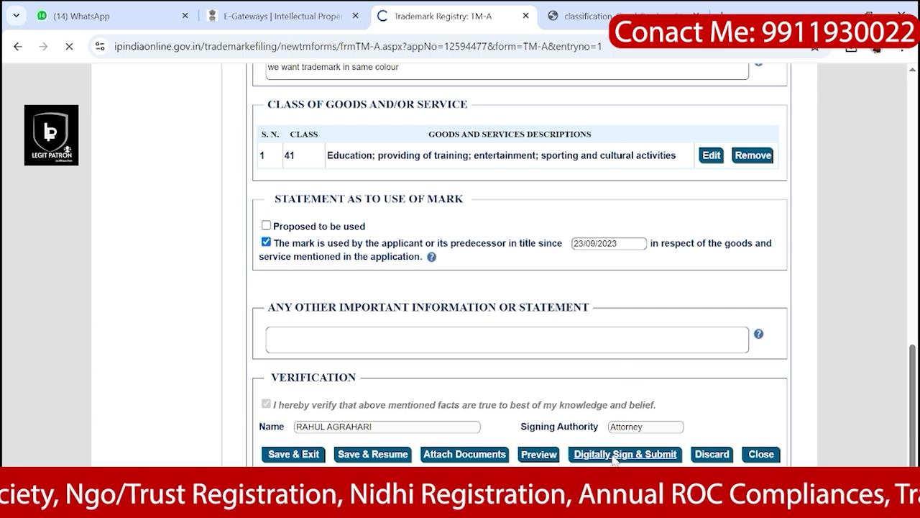
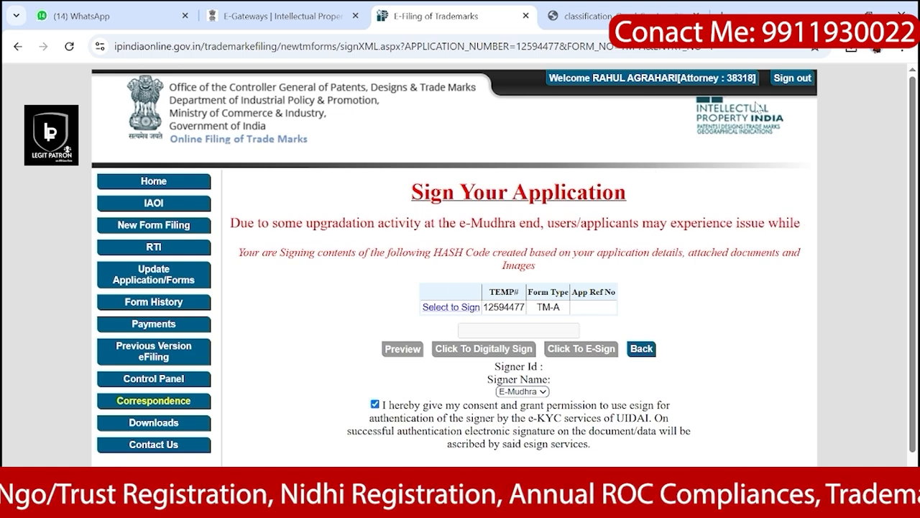
# Step: Switch windows back to the Sign Your Application page for the TM-A form
pyautogui.hotkey('alt', 'Tab')
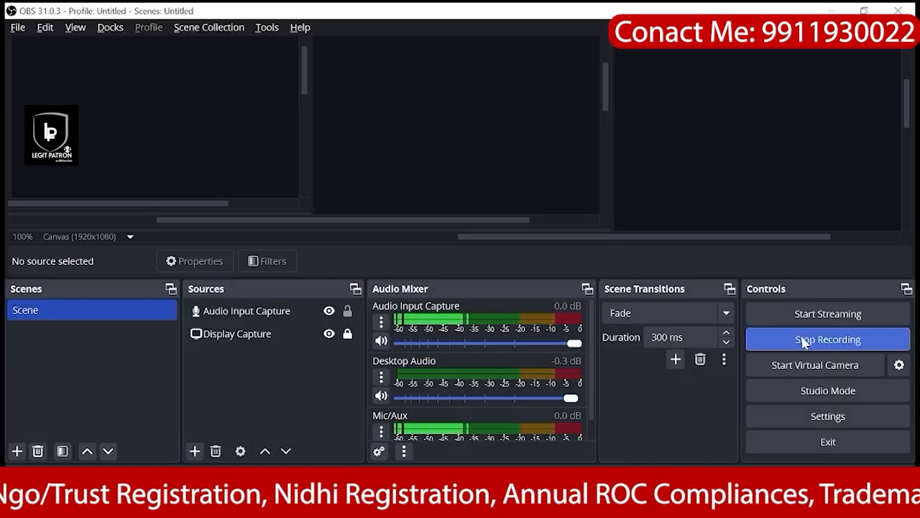
pyautogui.hotkey('alt', 'Tab')
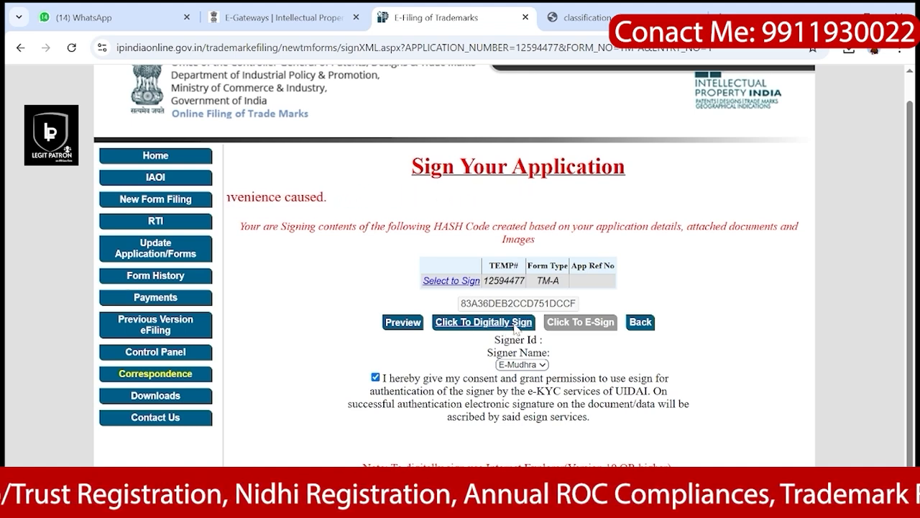
# Step: Select the TM-A row for signing to generate its hash code, then expand Payments
pyautogui.click(454, 282)
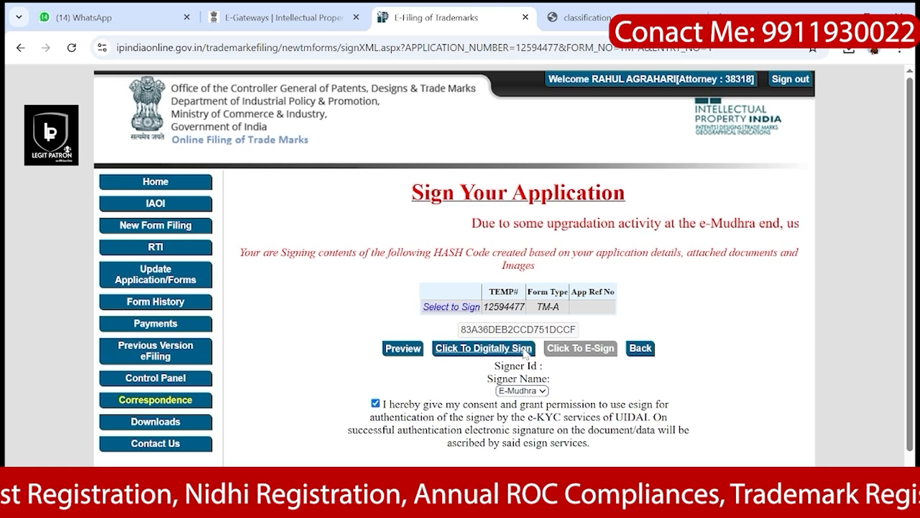
pyautogui.scroll(-1, 525, 352)
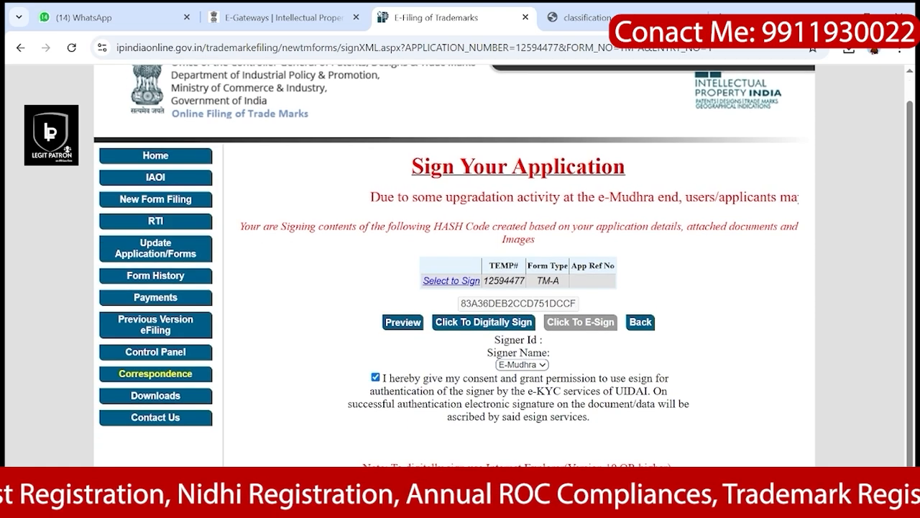
pyautogui.scroll(1, 526, 354)
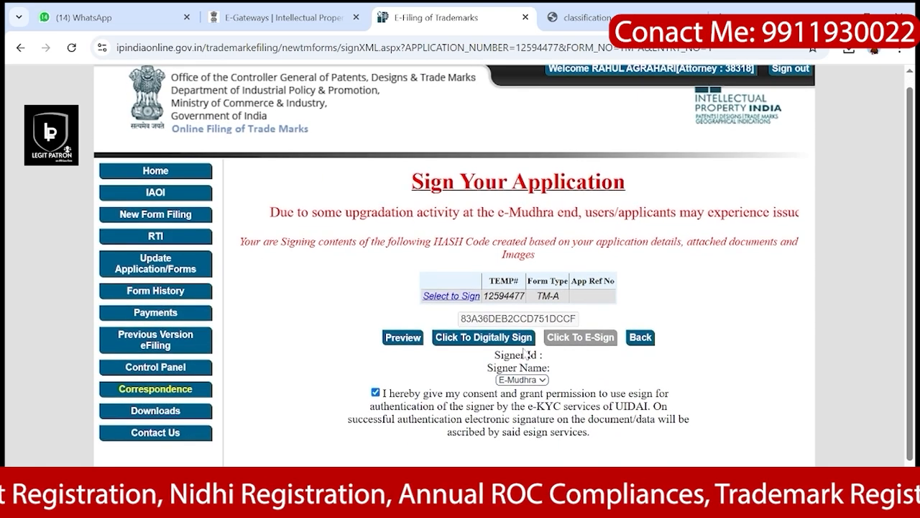
pyautogui.scroll(1, 538, 307)
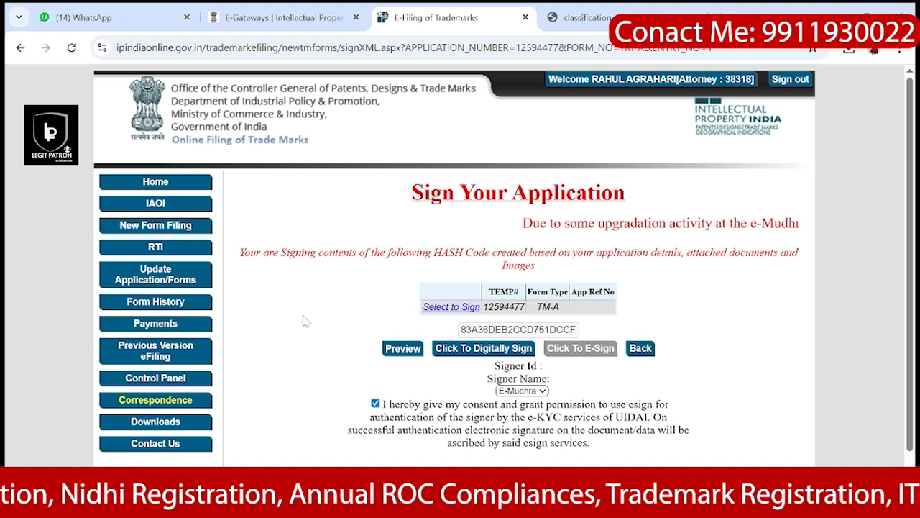
pyautogui.click(164, 325)
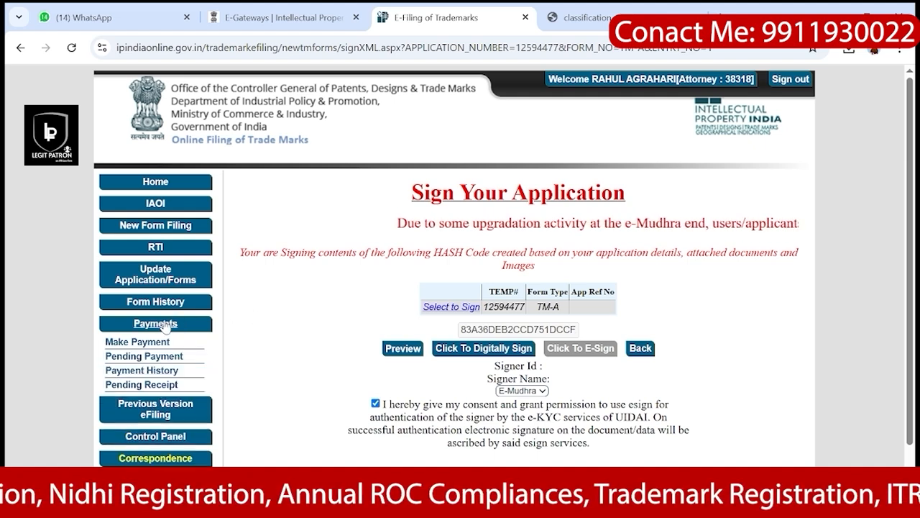
# Step: Check Make Payment for forms awaiting payment, then view Pending Payment, which shows no records
pyautogui.click(134, 343)
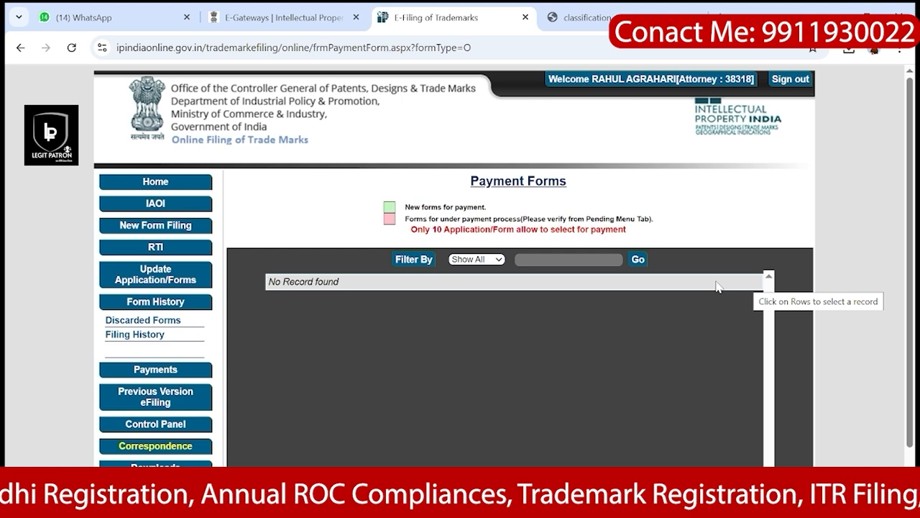
pyautogui.scroll(-1, 716, 286)
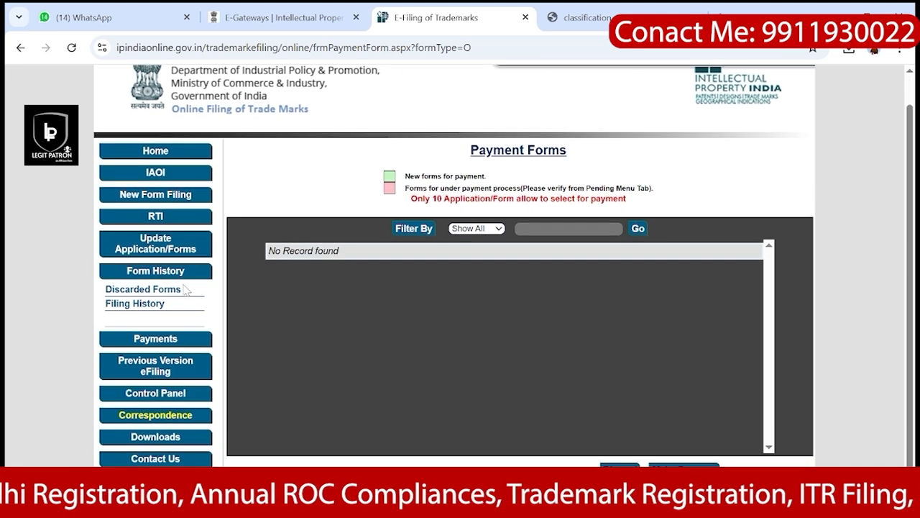
pyautogui.click(155, 342)
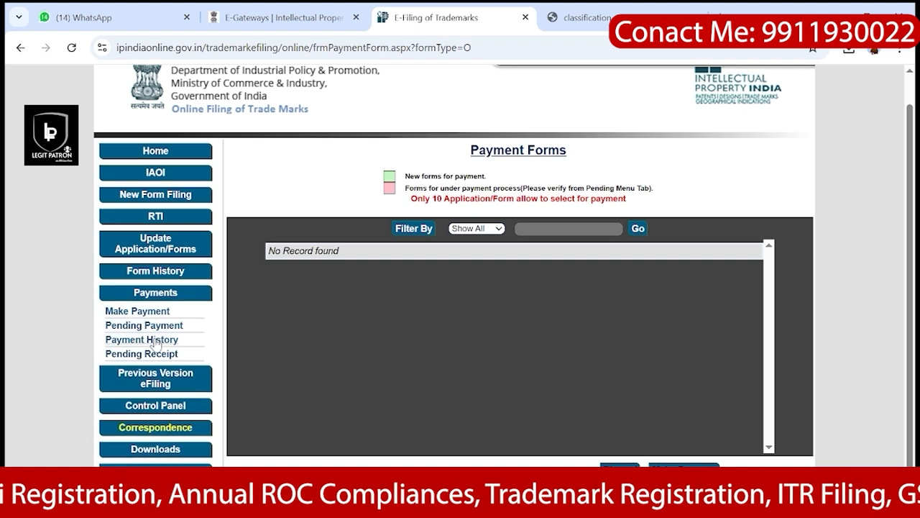
pyautogui.click(144, 328)
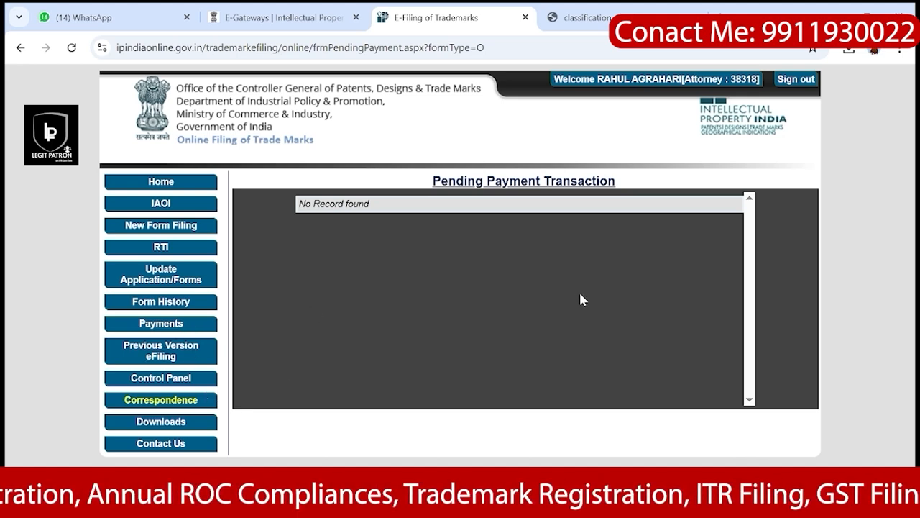
# Step: List filed applications received from 27/06/2024 to 27/06/2025 via Form History > Filing History
pyautogui.click(173, 308)
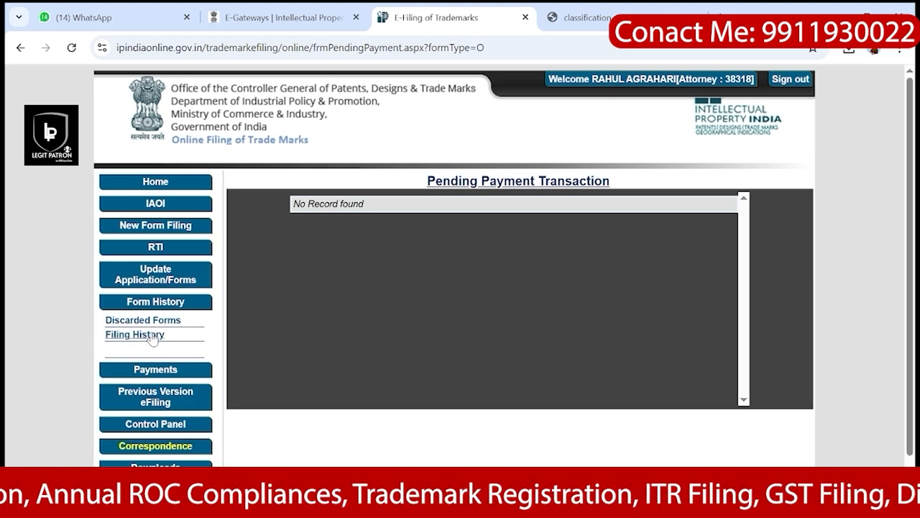
pyautogui.click(137, 335)
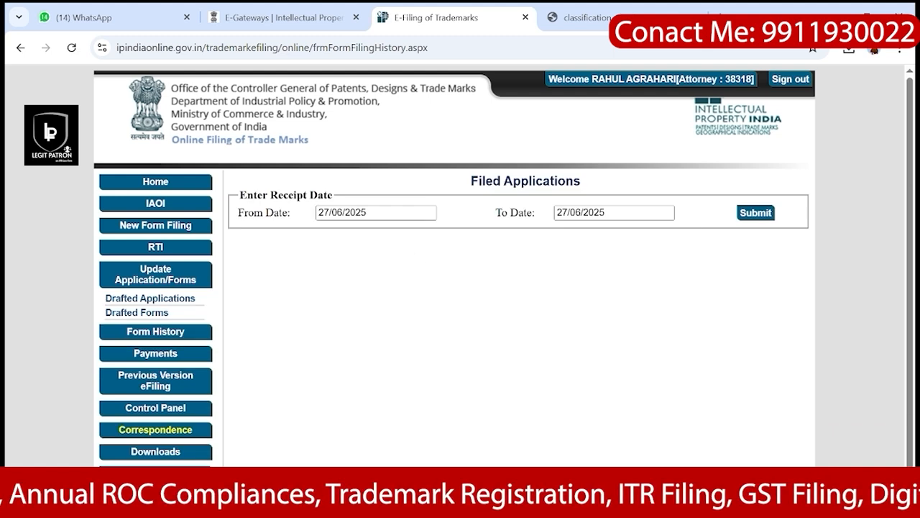
pyautogui.click(382, 213)
pyautogui.press('BackSpace')
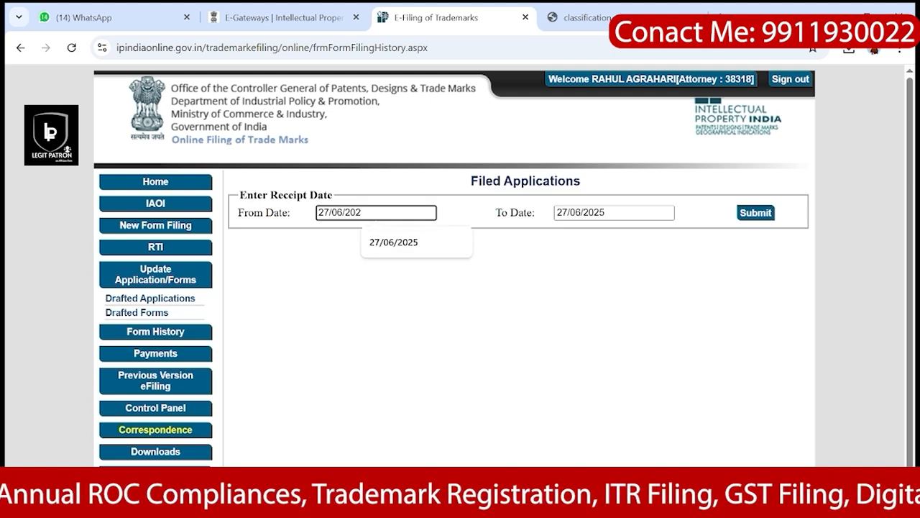
pyautogui.write('4')
pyautogui.click(759, 213)
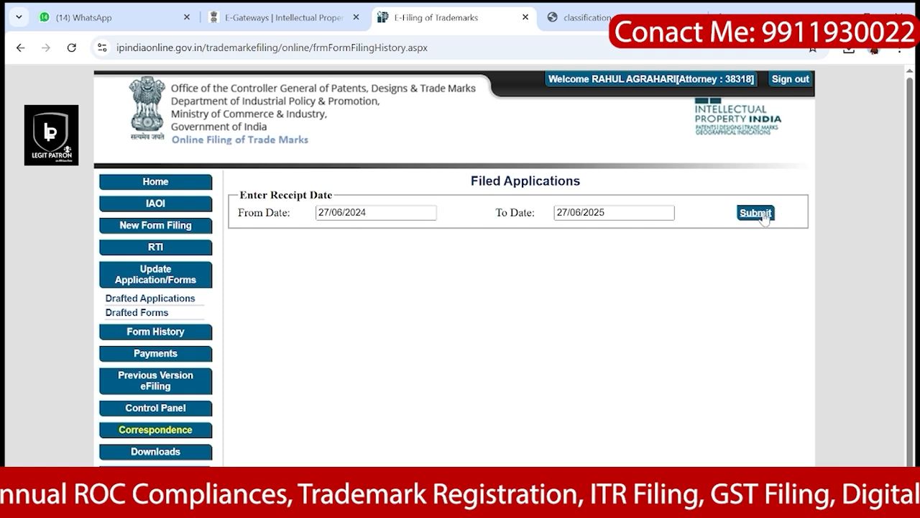
pyautogui.scroll(-1, 651, 356)
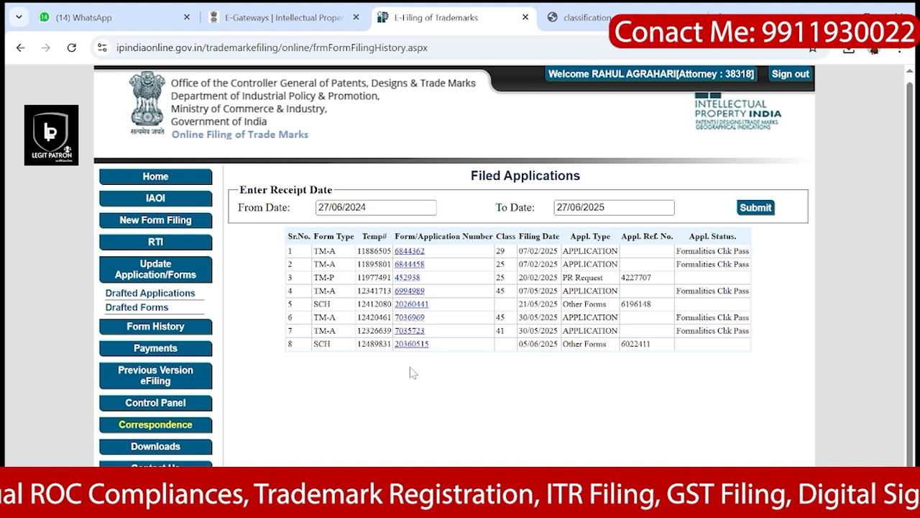
pyautogui.click(157, 350)
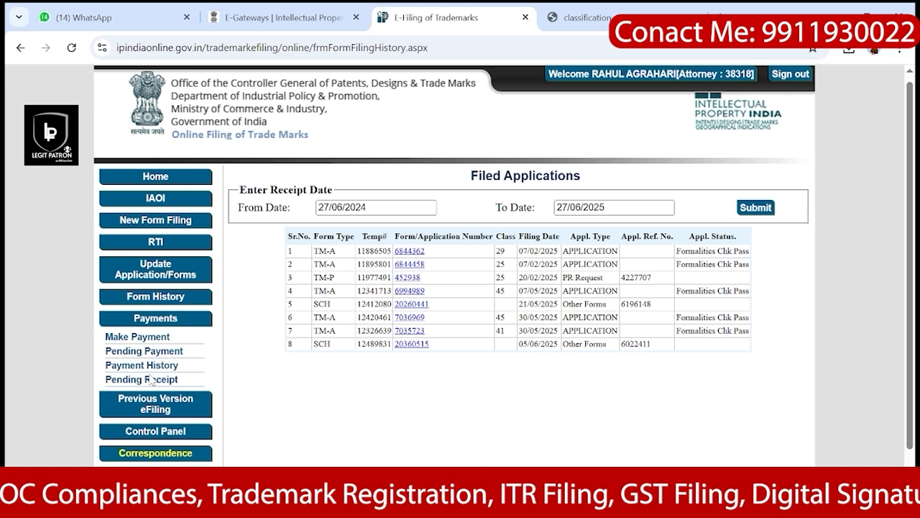
pyautogui.click(143, 365)
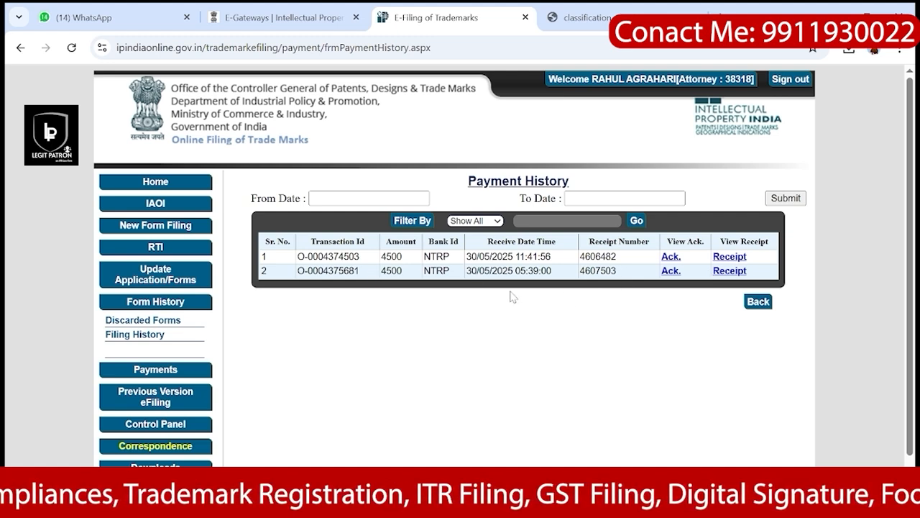
pyautogui.click(730, 272)
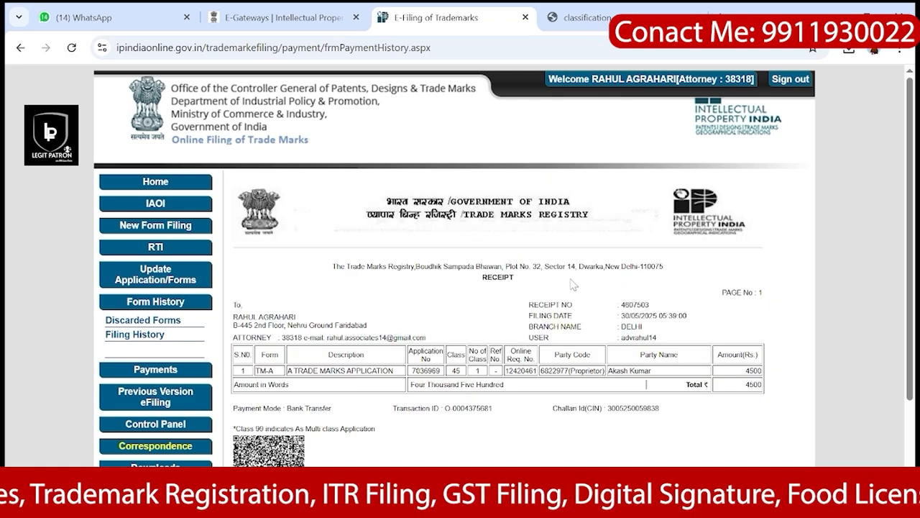
pyautogui.scroll(-1, 550, 336)
pyautogui.scroll(1, 550, 335)
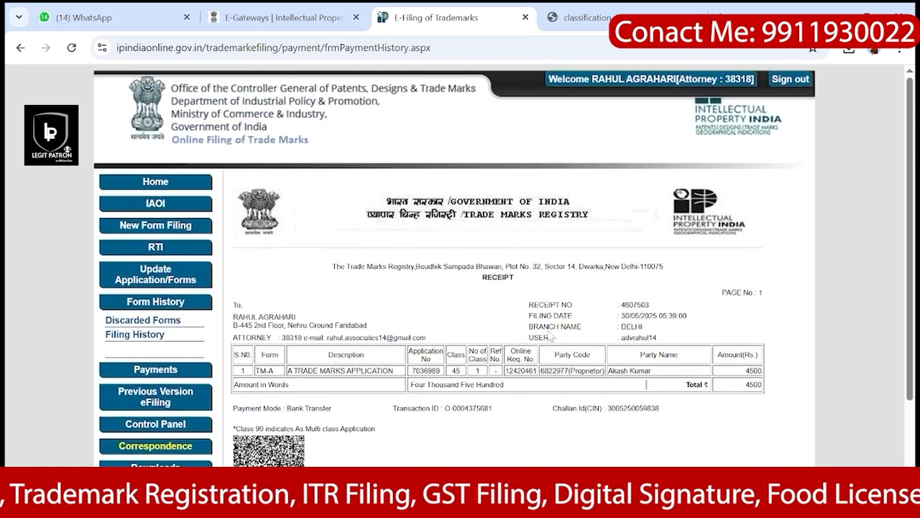
pyautogui.scroll(-1, 550, 336)
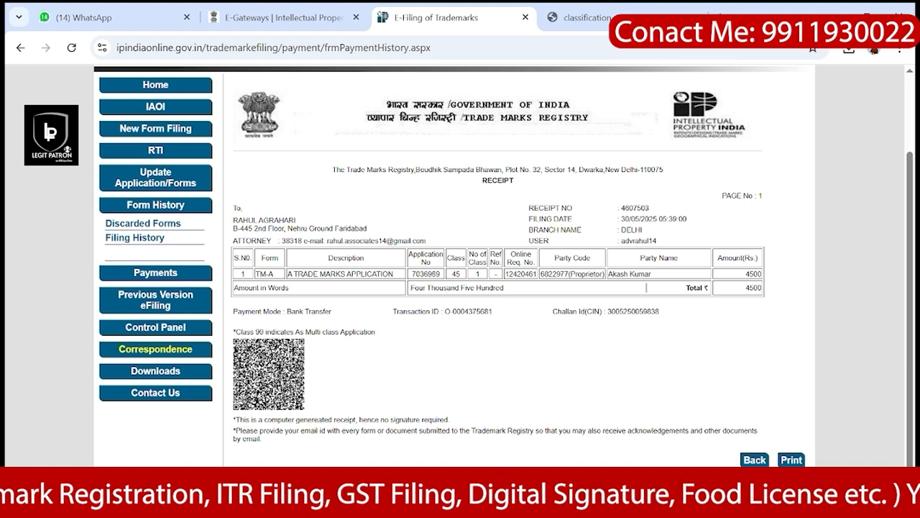
pyautogui.moveTo(411, 274); pyautogui.dragTo(442, 281)
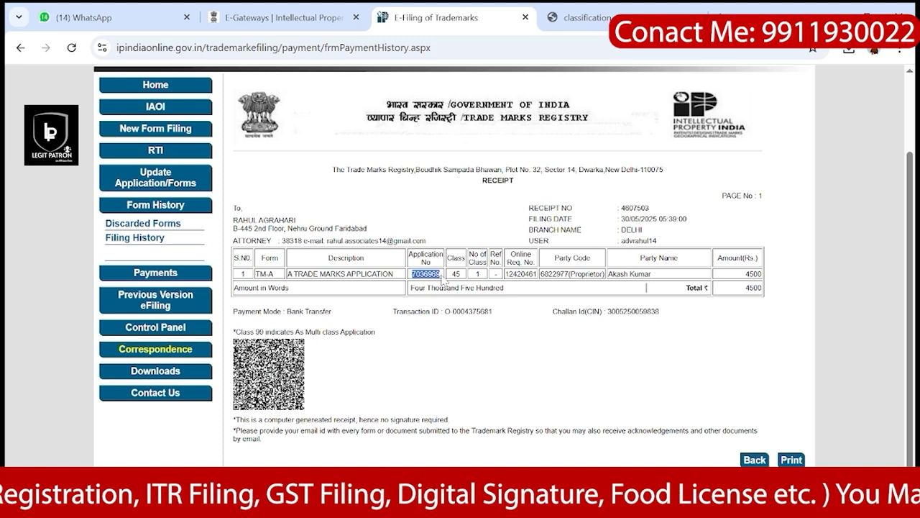
pyautogui.scroll(2, 442, 281)
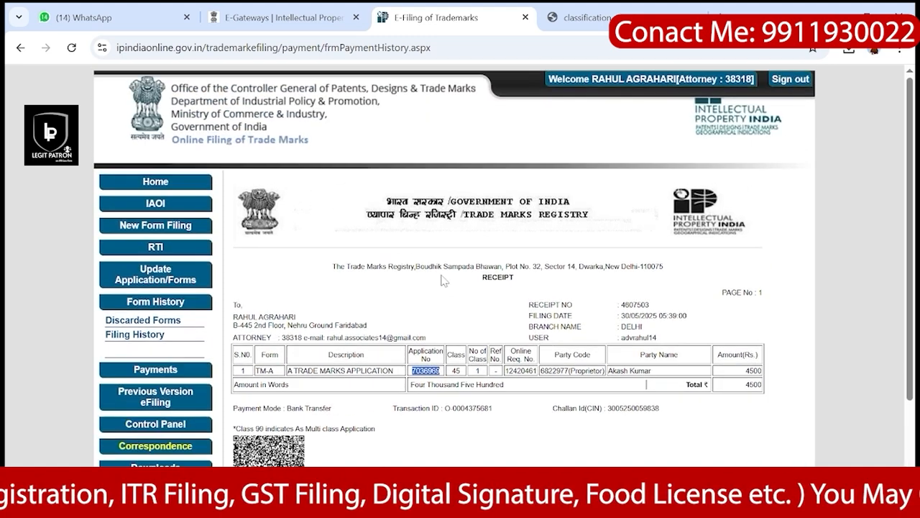
# Step: From E-Gateways, go to the external Trademarks status site and confirm leaving
pyautogui.click(313, 10)
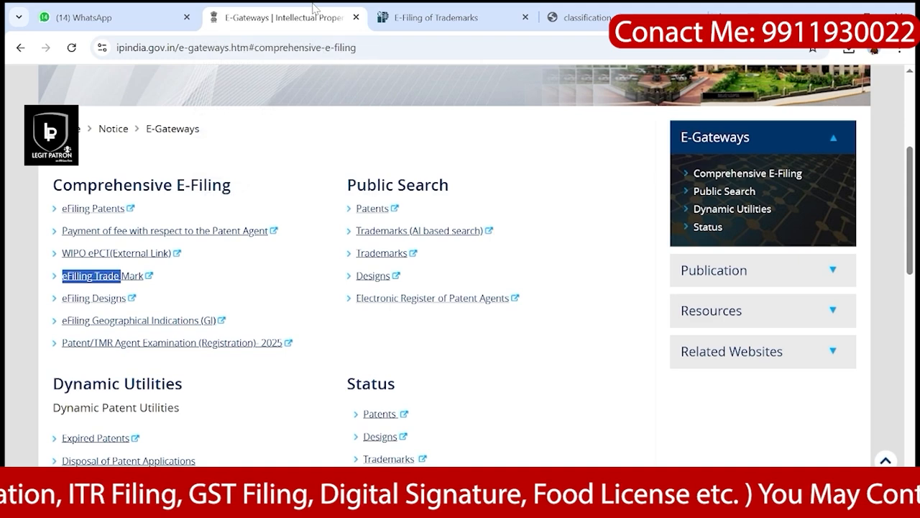
pyautogui.scroll(-2, 314, 259)
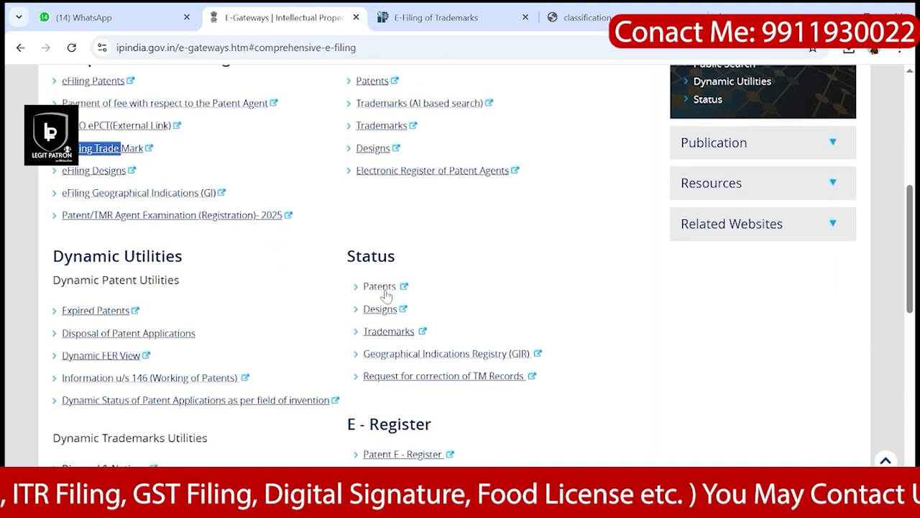
pyautogui.click(387, 330)
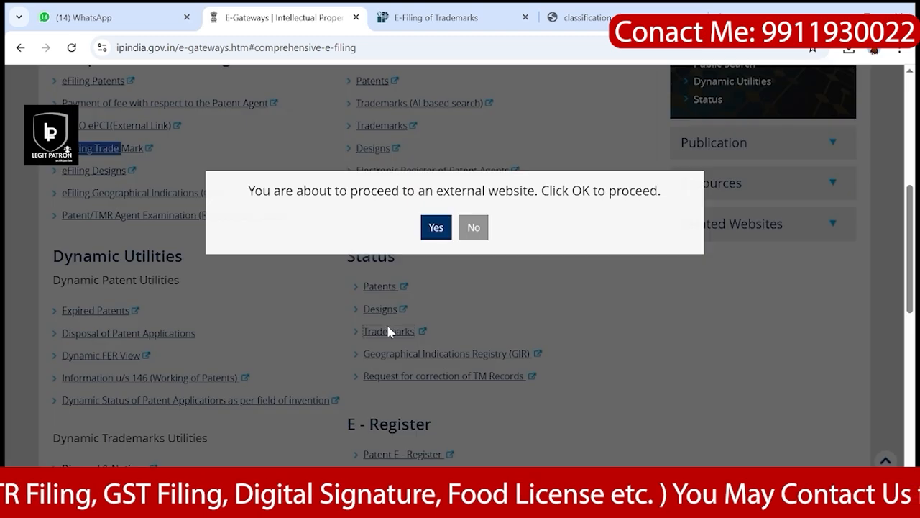
pyautogui.click(436, 236)
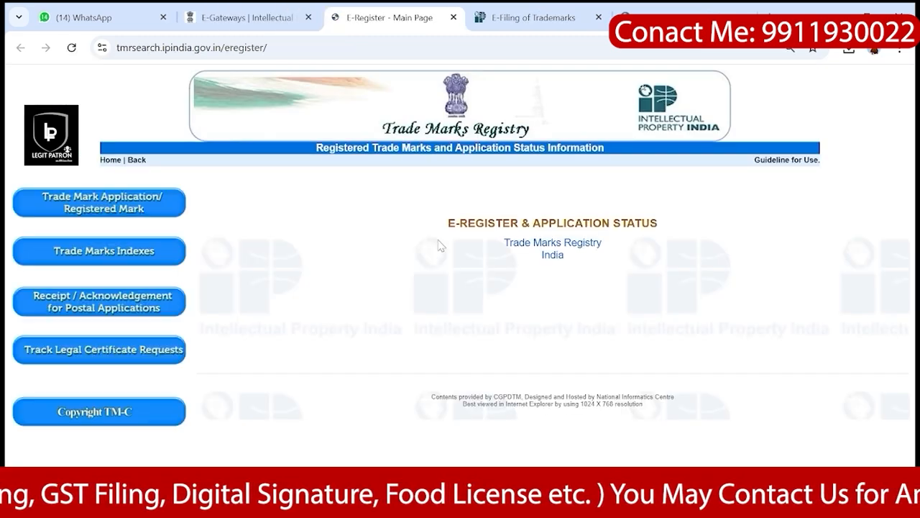
# Step: Choose Trade Mark Application/Registered Mark search by National/IRDI Number, leaving the number field empty
pyautogui.click(70, 208)
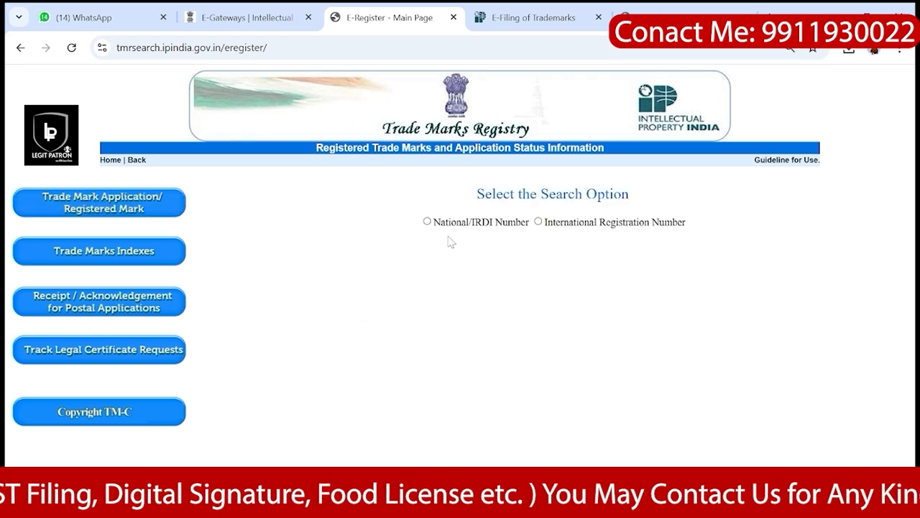
pyautogui.click(427, 221)
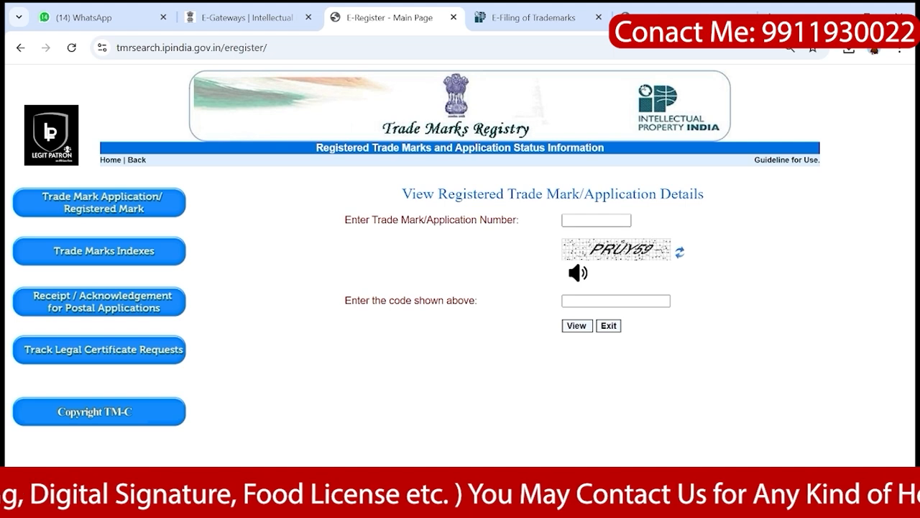
pyautogui.click(596, 220)
pyautogui.write('Educatio')
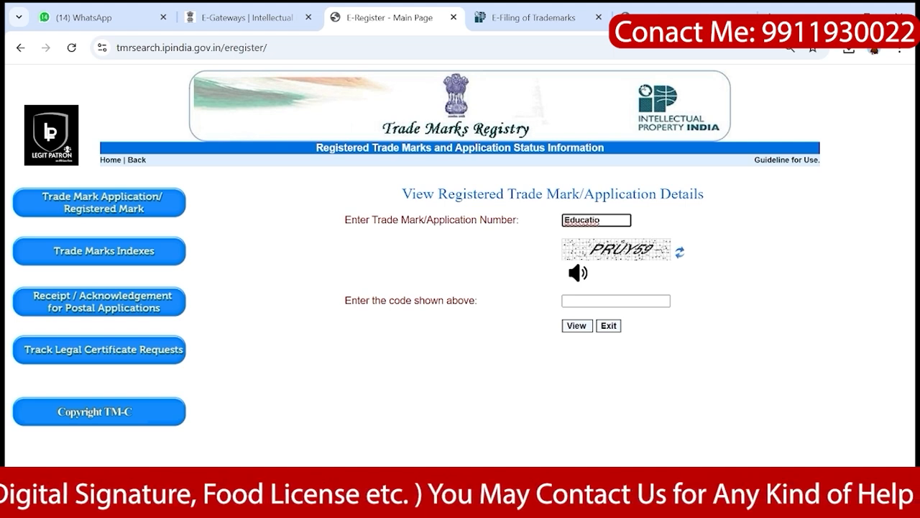
pyautogui.press('BackSpace')
pyautogui.press('BackSpace')
pyautogui.press('BackSpace')
pyautogui.press('BackSpace')
pyautogui.press('BackSpace')
pyautogui.press('BackSpace')
pyautogui.press('BackSpace')
pyautogui.press('BackSpace')
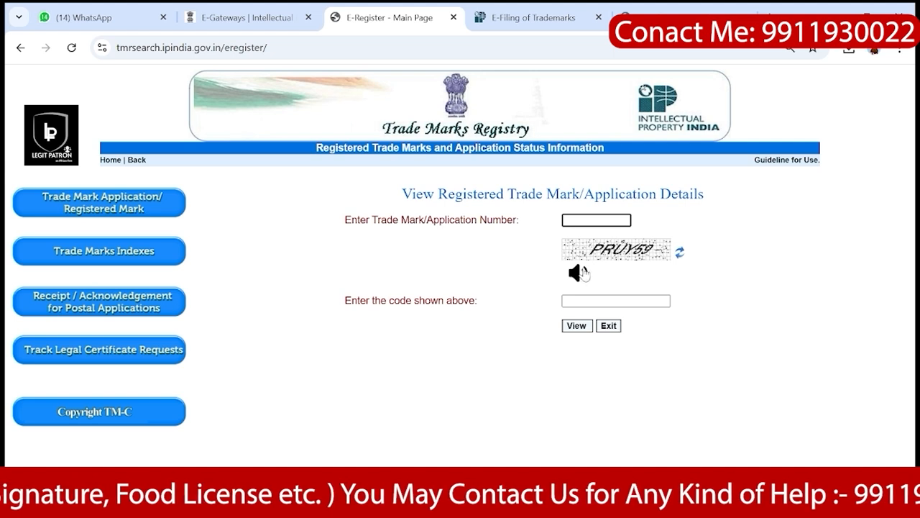
pyautogui.click(611, 301)
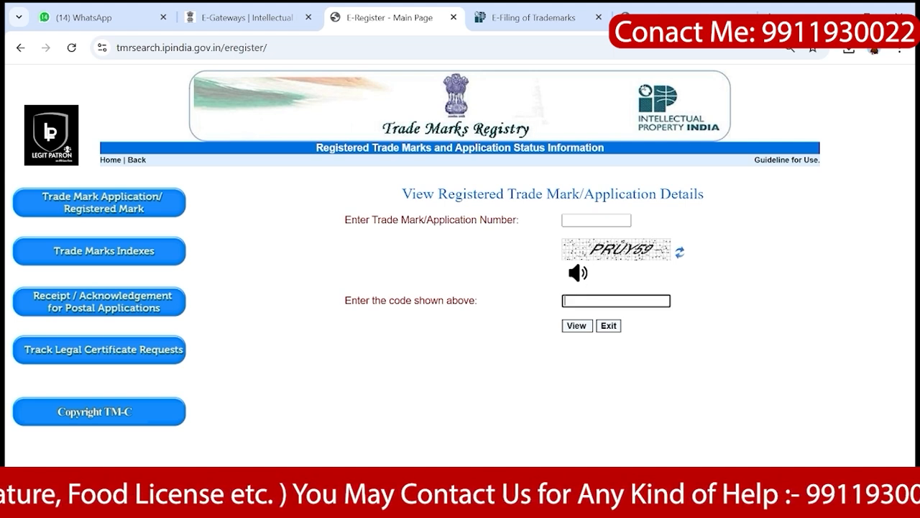